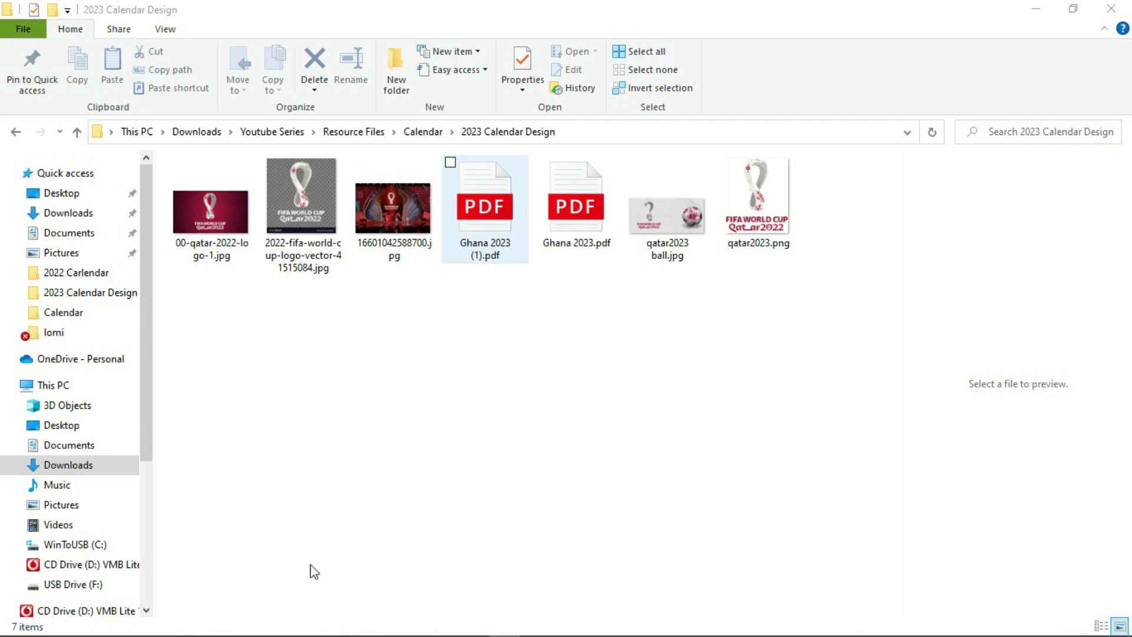
# Import pages 1 and 2 of Ghana 2023 (1).pdf from the 2023 Calendar Design folder into Photoshop at 300 pixels/inch.
pyautogui.click(289, 624)
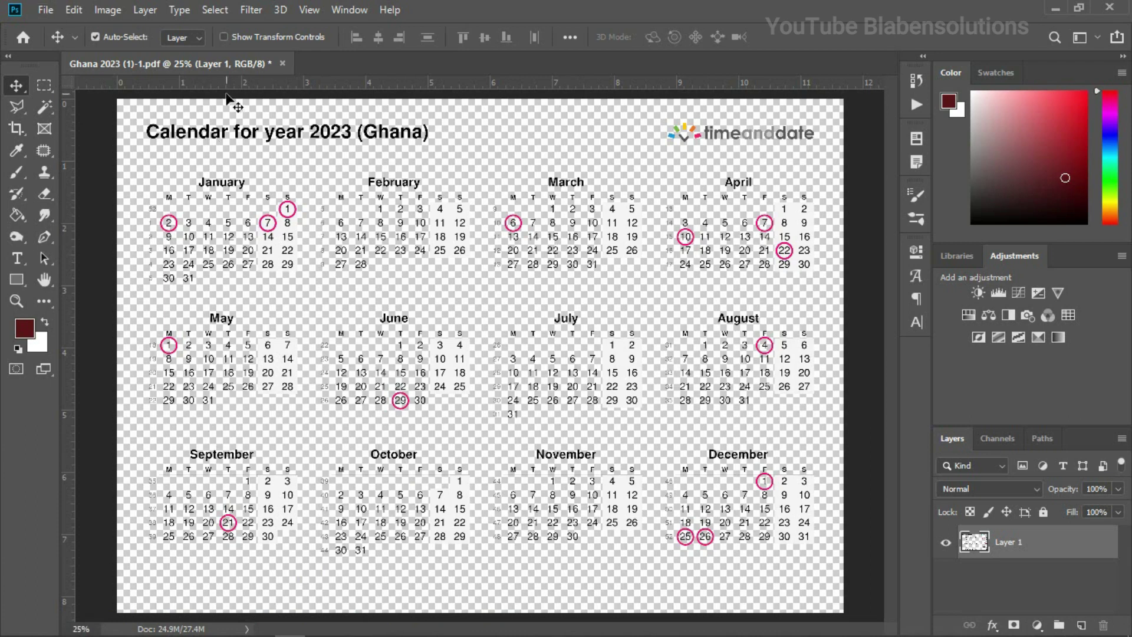
pyautogui.moveTo(194, 622)
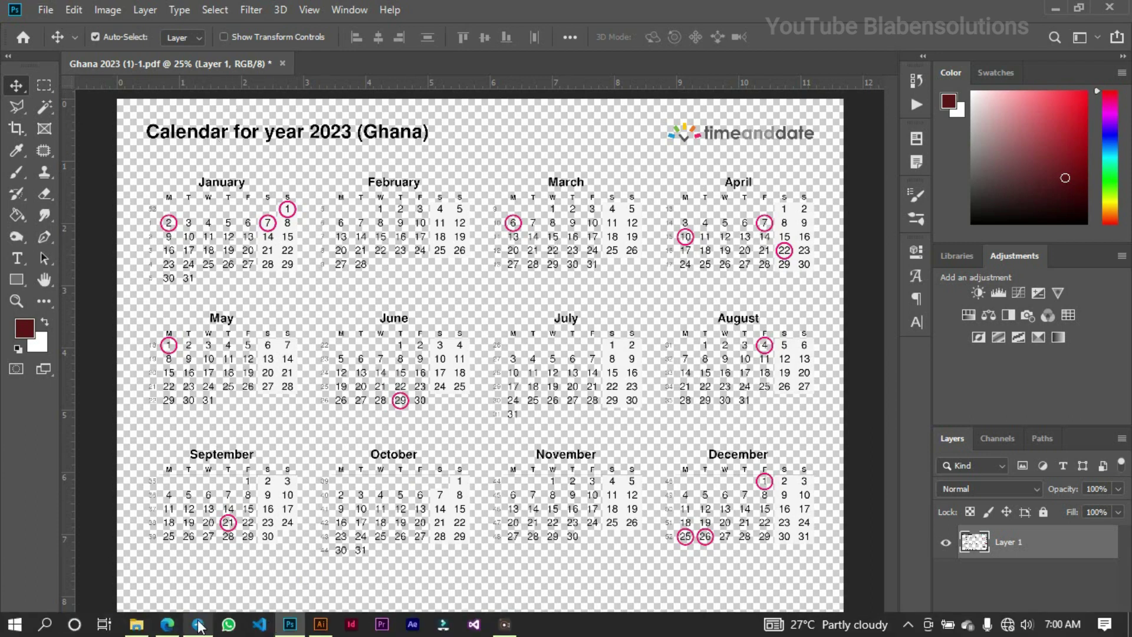
pyautogui.click(136, 624)
pyautogui.click(480, 224)
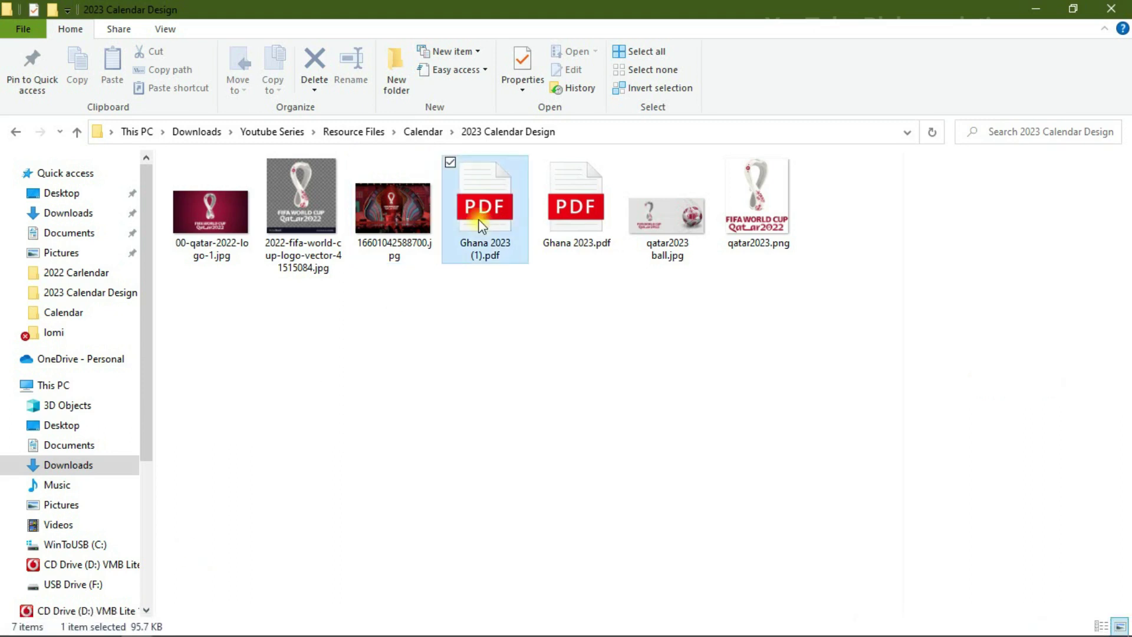
pyautogui.moveTo(480, 224); pyautogui.dragTo(988, 573)
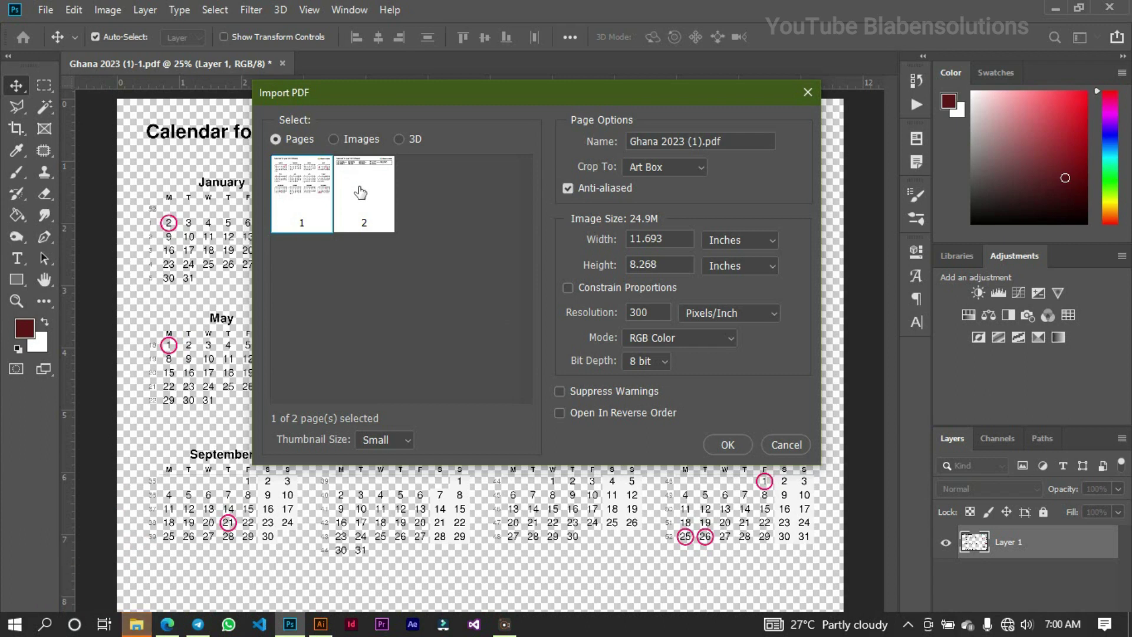
pyautogui.keyDown('shift'); pyautogui.click(360, 190); pyautogui.keyUp('shift')
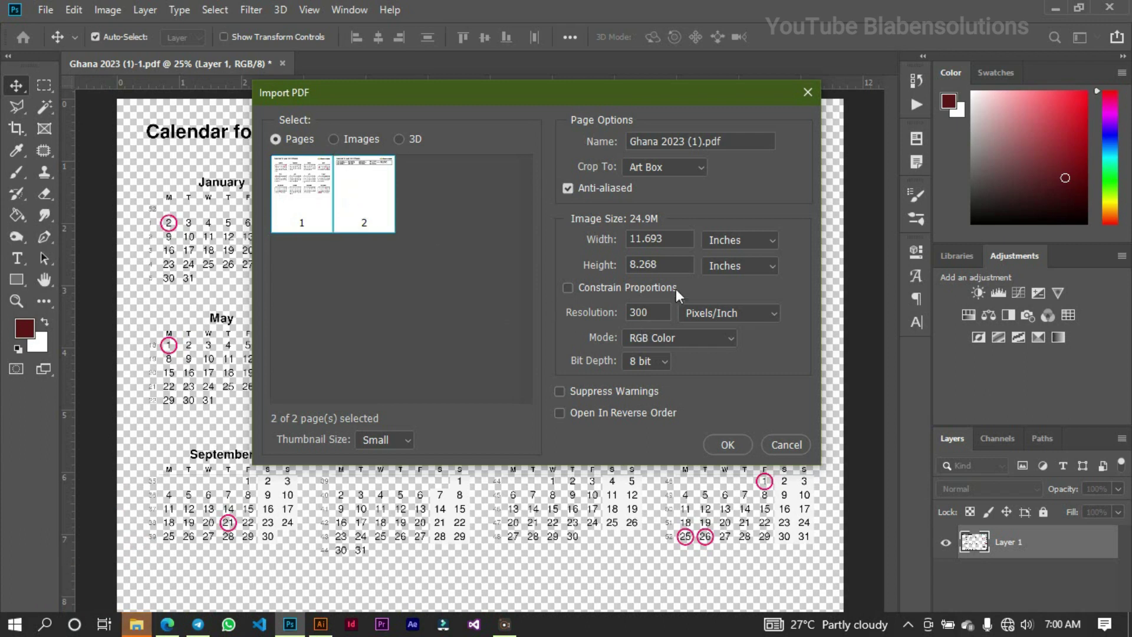
pyautogui.click(731, 447)
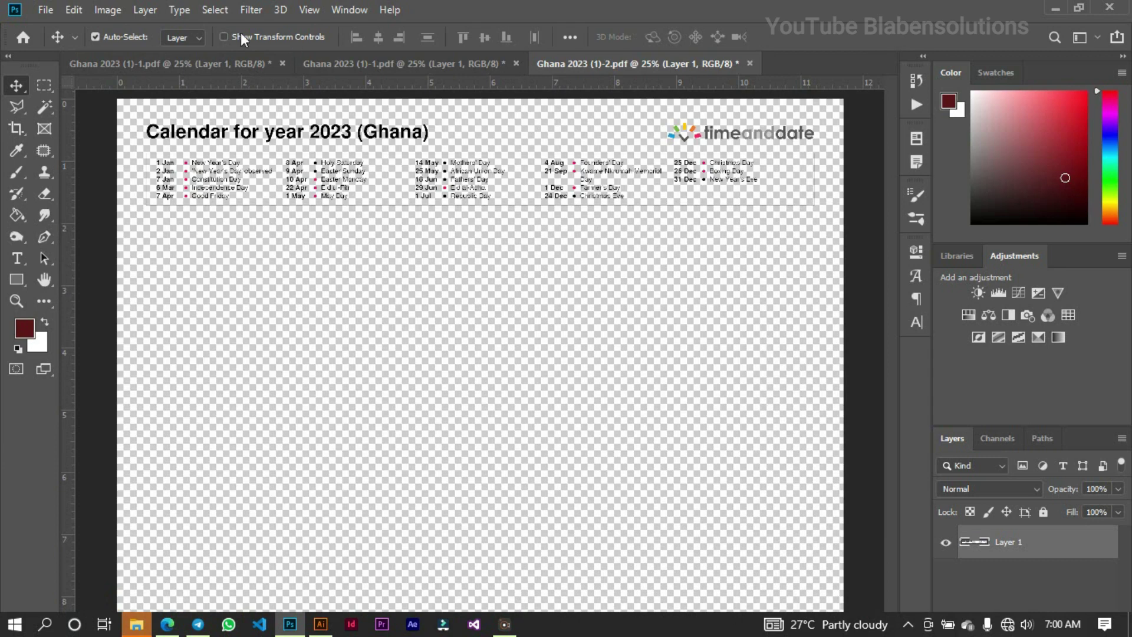
# Close the older duplicate Ghana 2023 (1)-1.pdf document without saving its changes.
pyautogui.click(277, 64)
pyautogui.hotkey('ctrl', 'w')
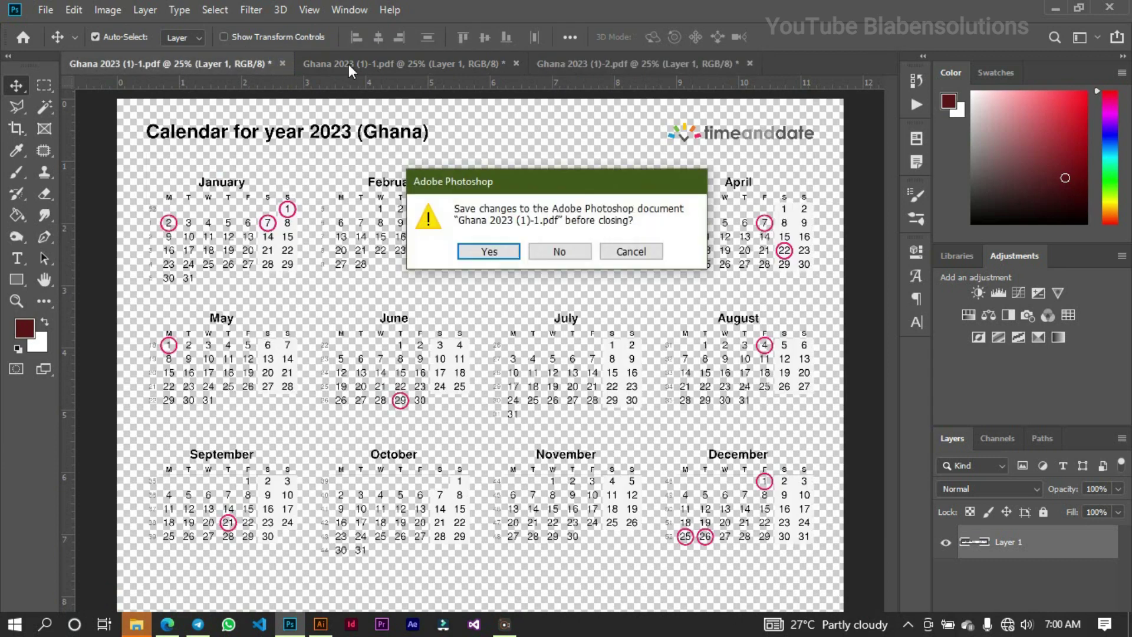
pyautogui.click(555, 253)
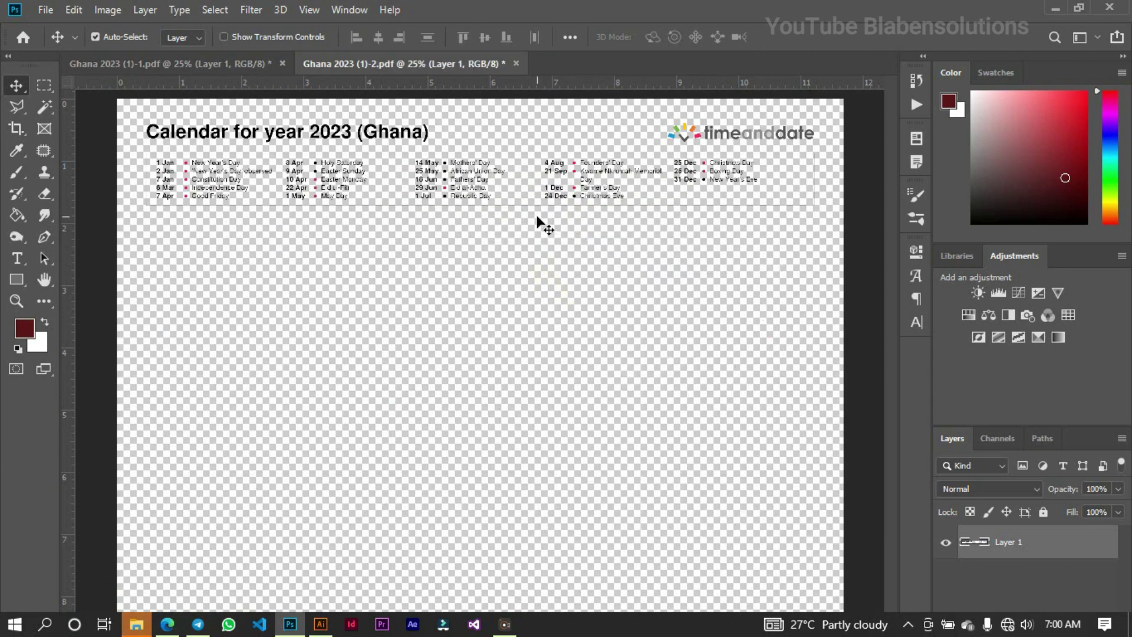
# Compare the two imported calendar pages and move the holiday list layer on page 2 down about 0.7 inch.
pyautogui.click(194, 63)
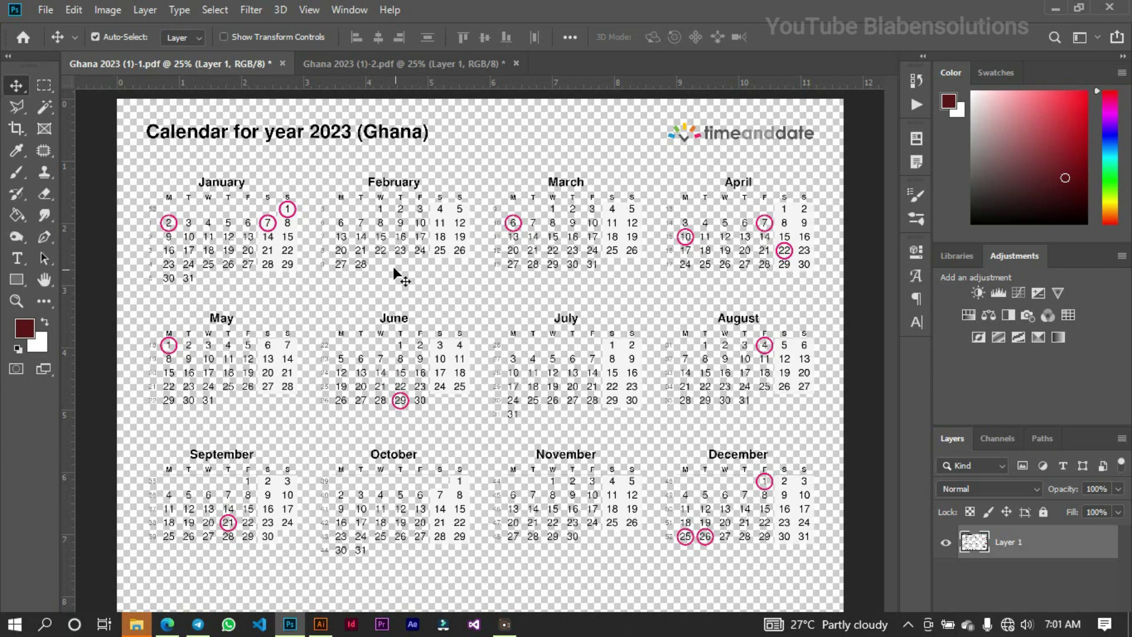
pyautogui.click(439, 63)
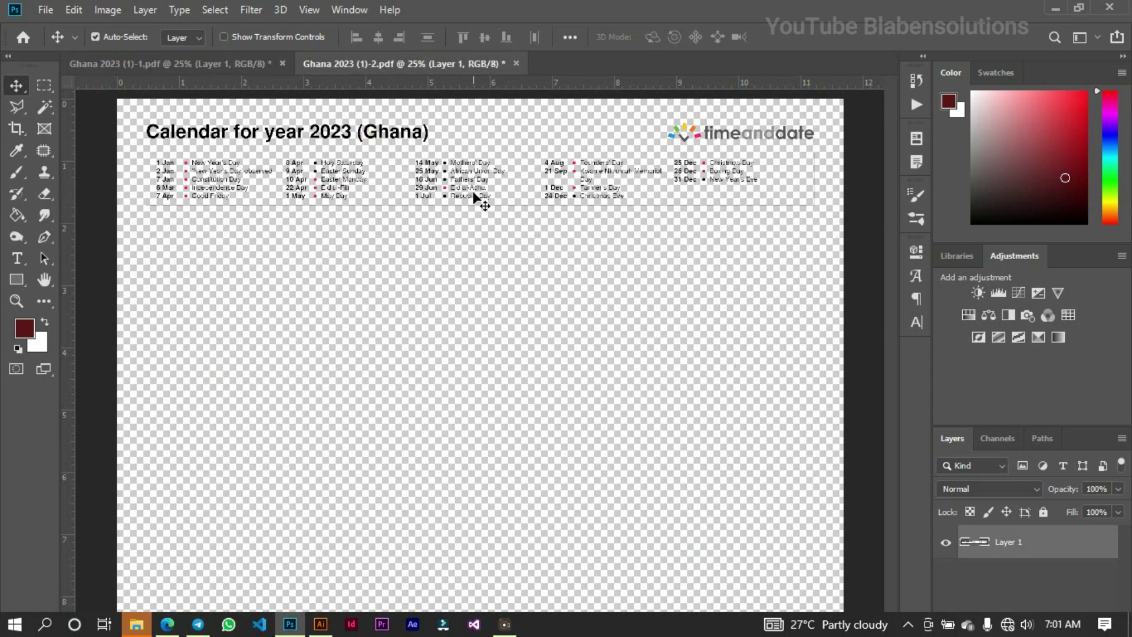
pyautogui.click(444, 198)
pyautogui.moveTo(445, 200); pyautogui.dragTo(446, 246)
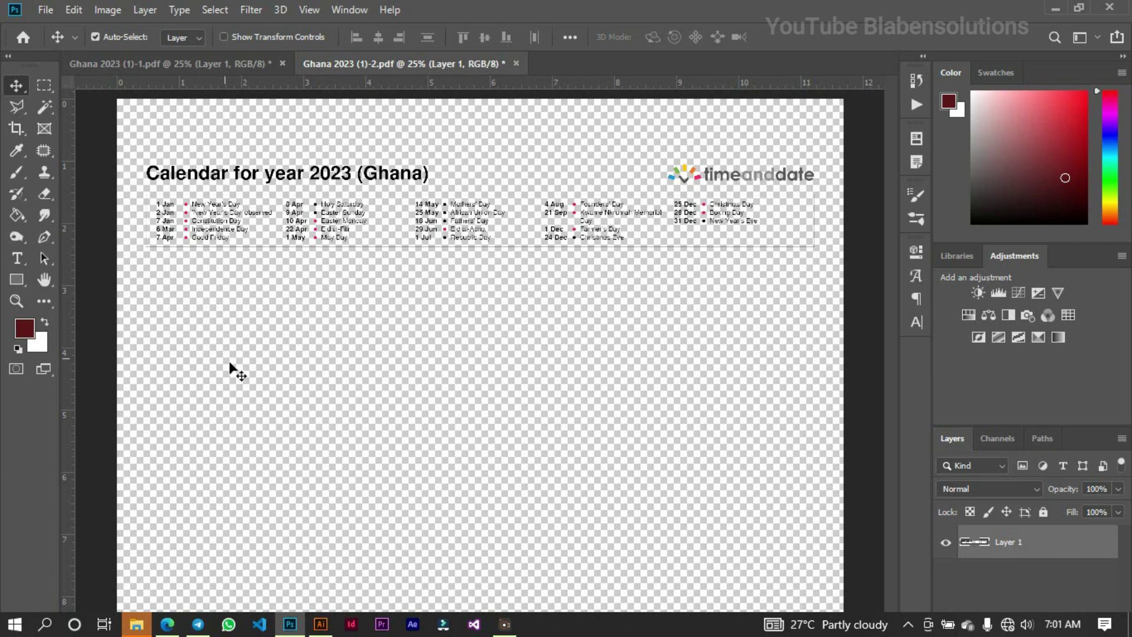
# Select the January block on the first calendar page with a rectangular marquee and copy it to a new layer.
pyautogui.click(201, 64)
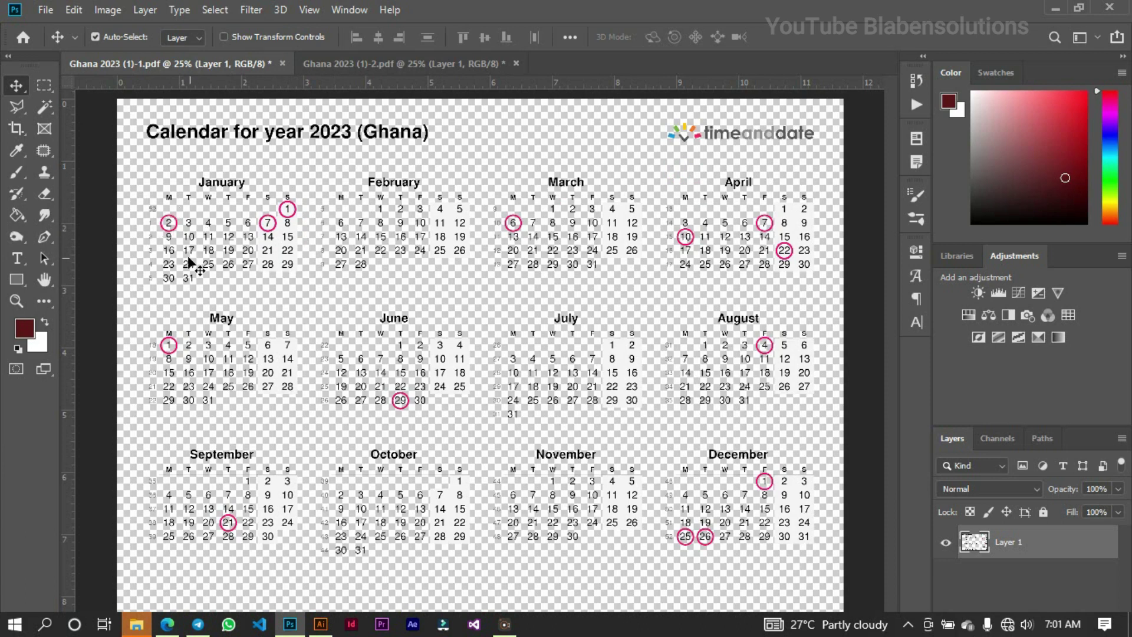
pyautogui.click(46, 90)
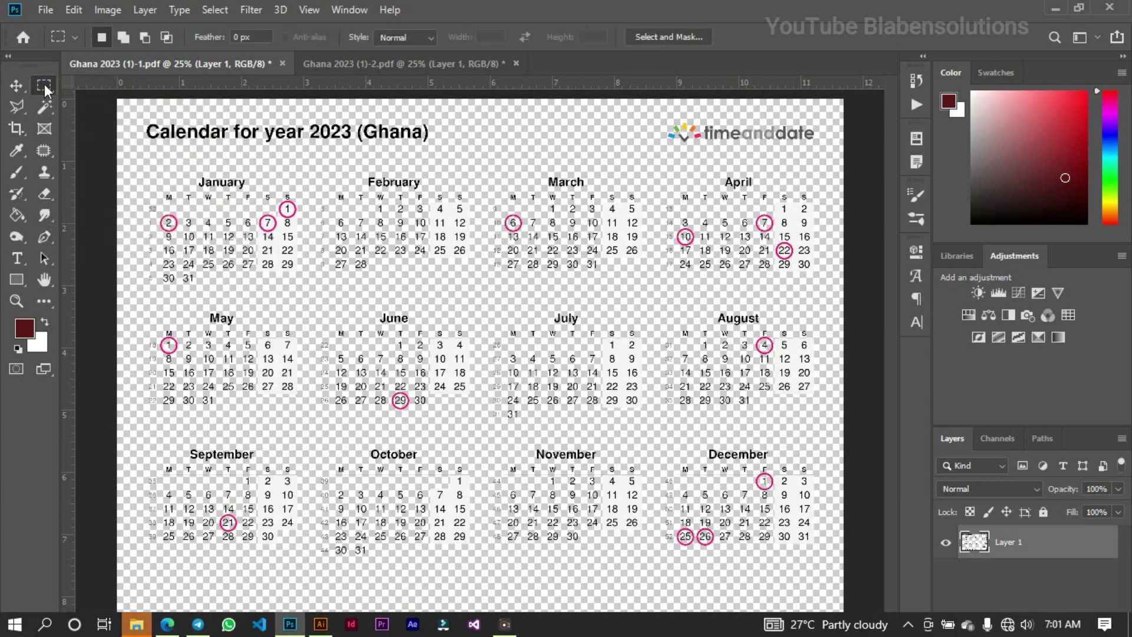
pyautogui.moveTo(142, 170); pyautogui.dragTo(313, 299)
pyautogui.click(312, 299)
pyautogui.hotkey('ctrl', 'z')
pyautogui.hotkey('ctrl', 'j')
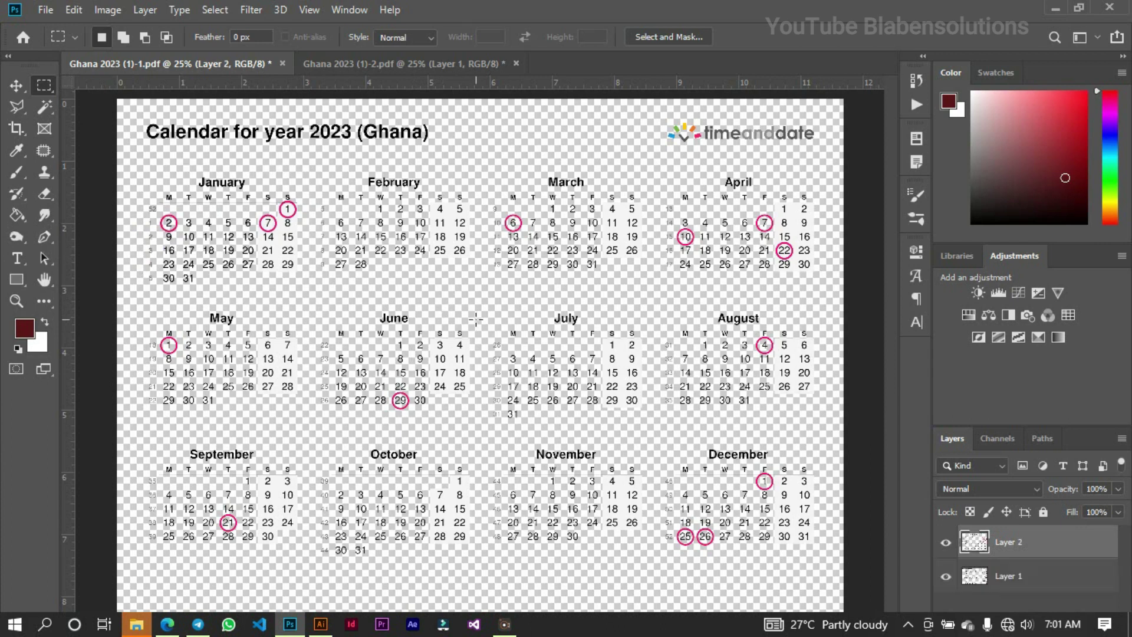
# Hide the full calendar layer and move the isolated January block down and to the right on the canvas.
pyautogui.click(946, 577)
pyautogui.click(16, 86)
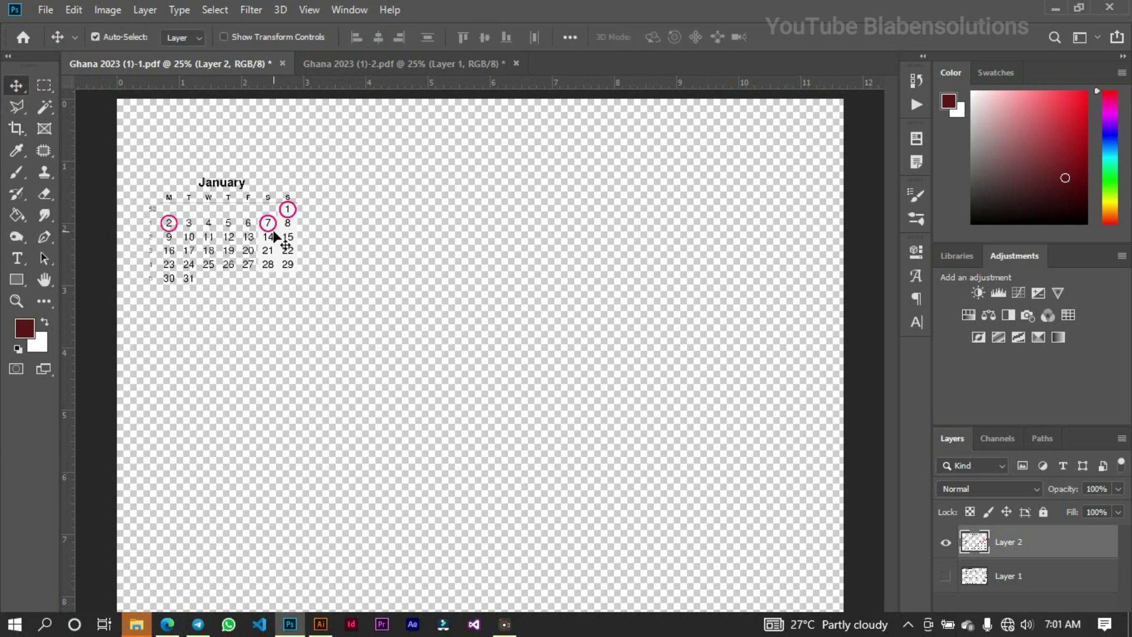
pyautogui.moveTo(275, 250); pyautogui.dragTo(314, 280)
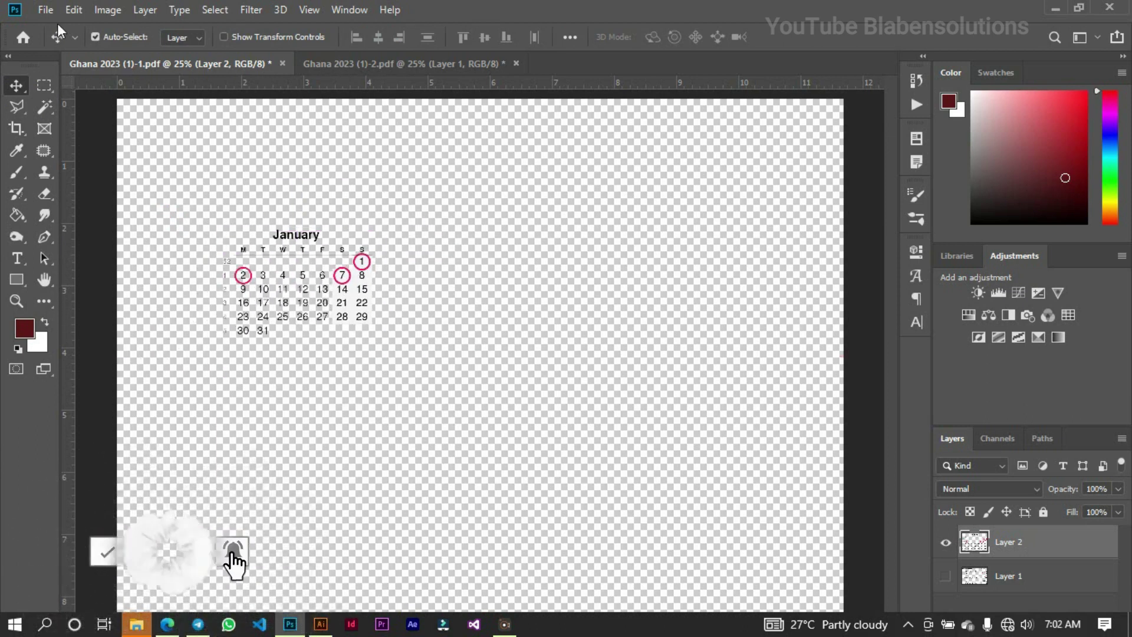
# Start a new document and name it 2023 Calendar.
pyautogui.click(45, 9)
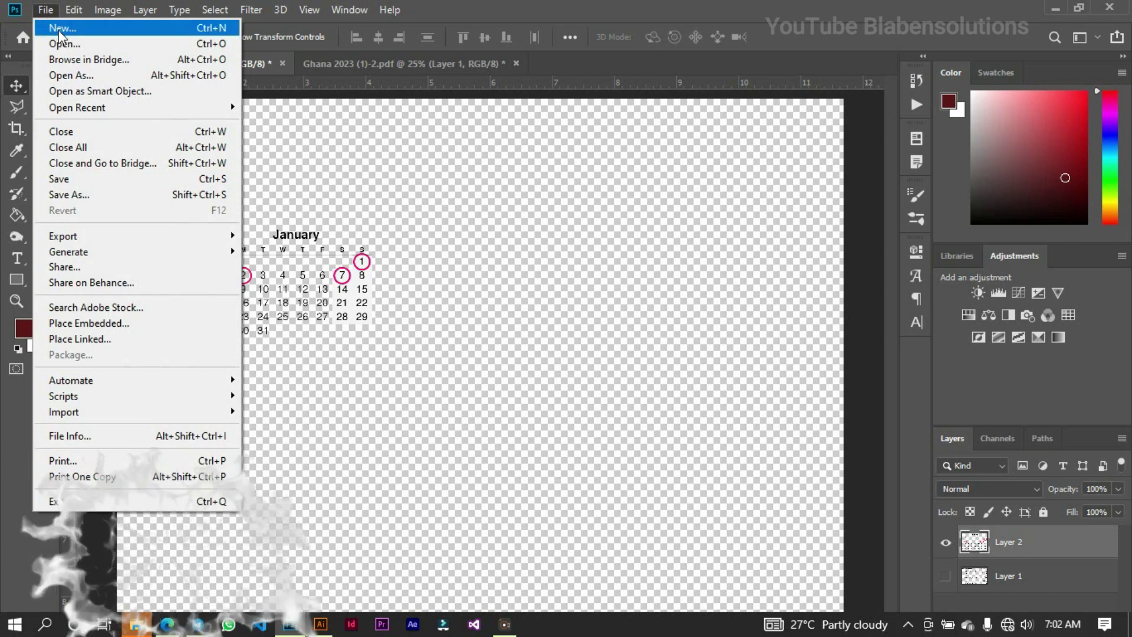
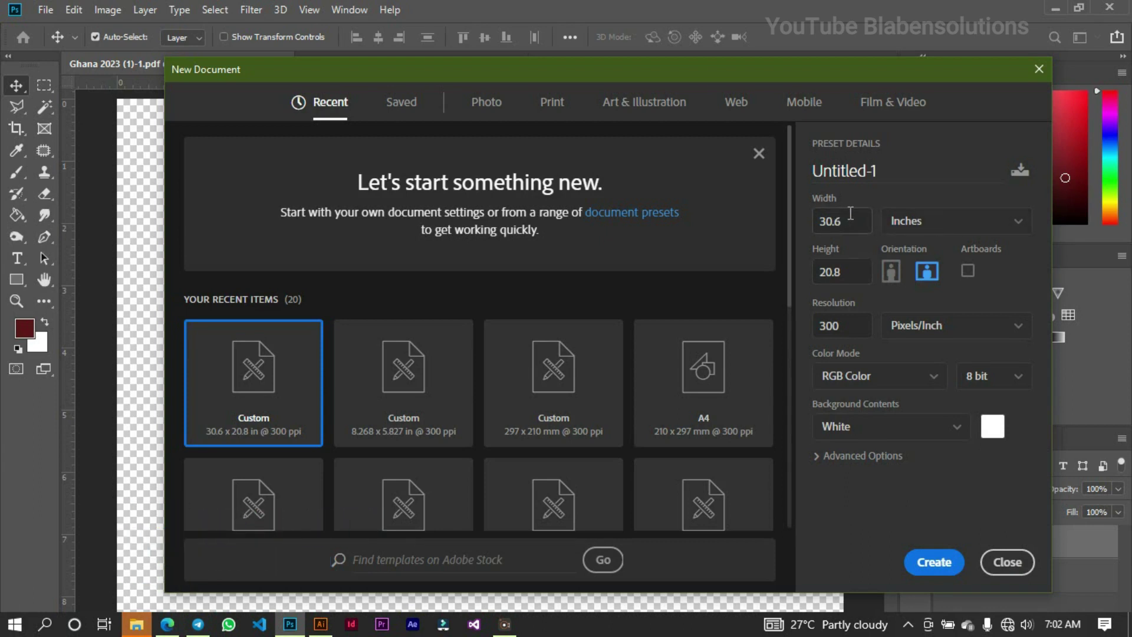
pyautogui.moveTo(887, 165); pyautogui.dragTo(807, 169)
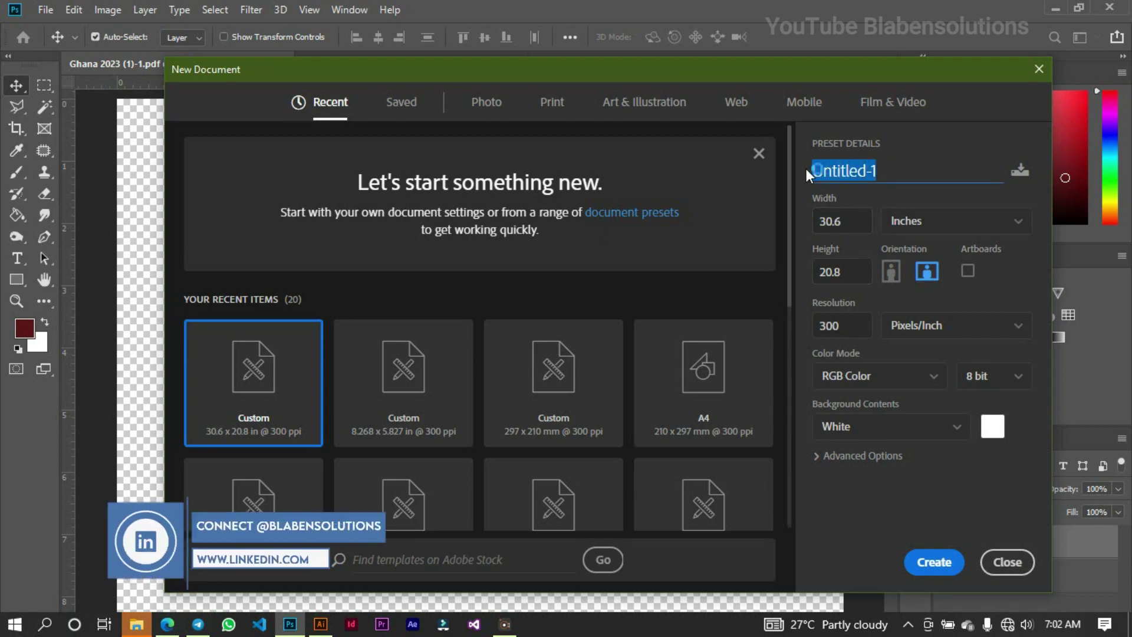
pyautogui.write('202')
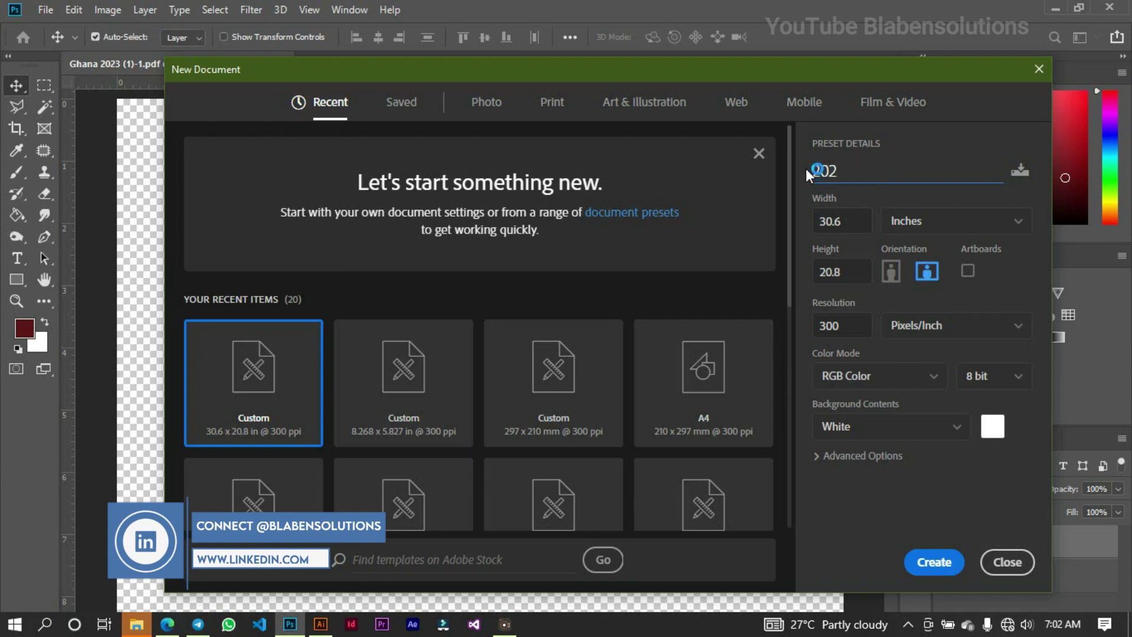
pyautogui.write('3 Ca')
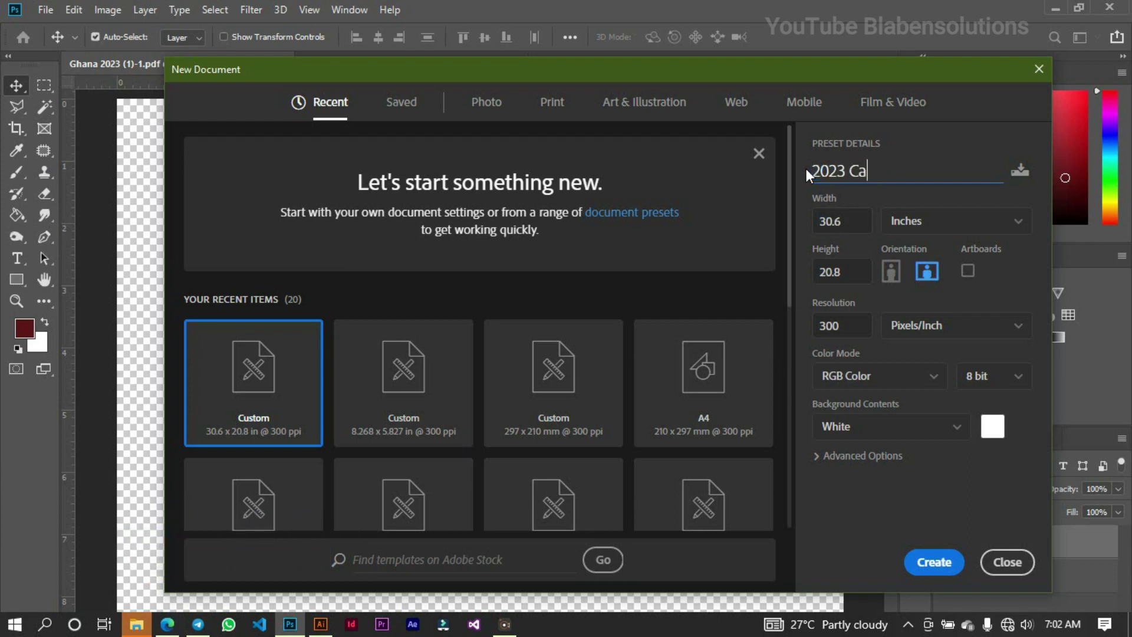
pyautogui.write('l')
pyautogui.write('enad')
pyautogui.press('BackSpace')
pyautogui.press('BackSpace')
pyautogui.write('dard')
pyautogui.press('BackSpace')
# Create the document 20.5 inches wide and 11.65 inches high in landscape orientation.
pyautogui.doubleClick(850, 223)
pyautogui.write('2')
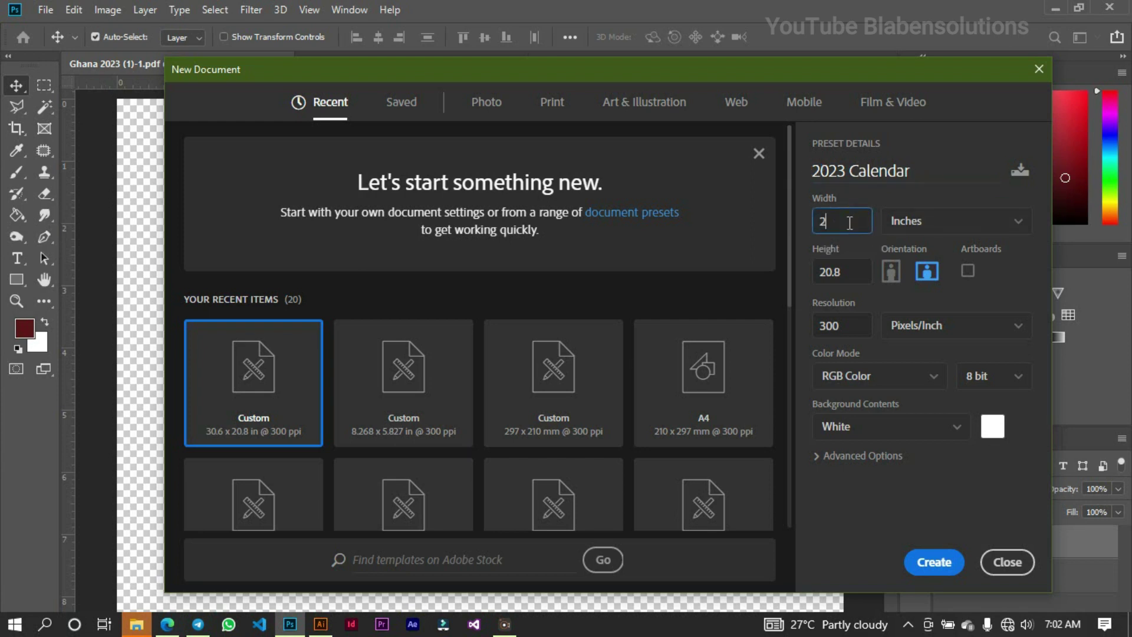
pyautogui.write('0.5')
pyautogui.press('Tab')
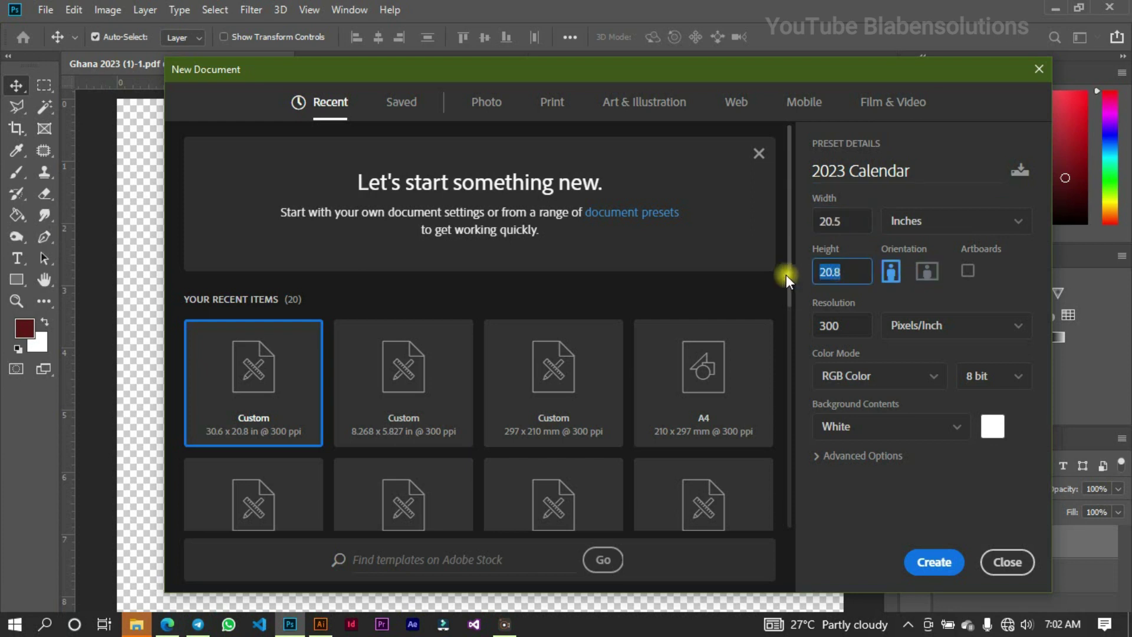
pyautogui.write('11.65')
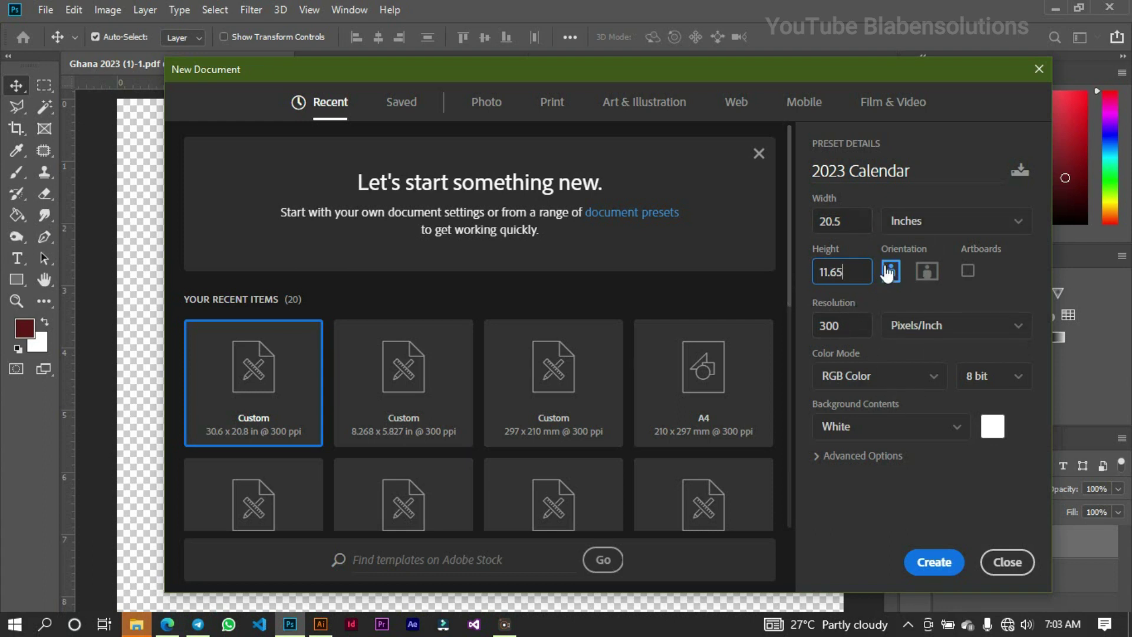
pyautogui.click(927, 271)
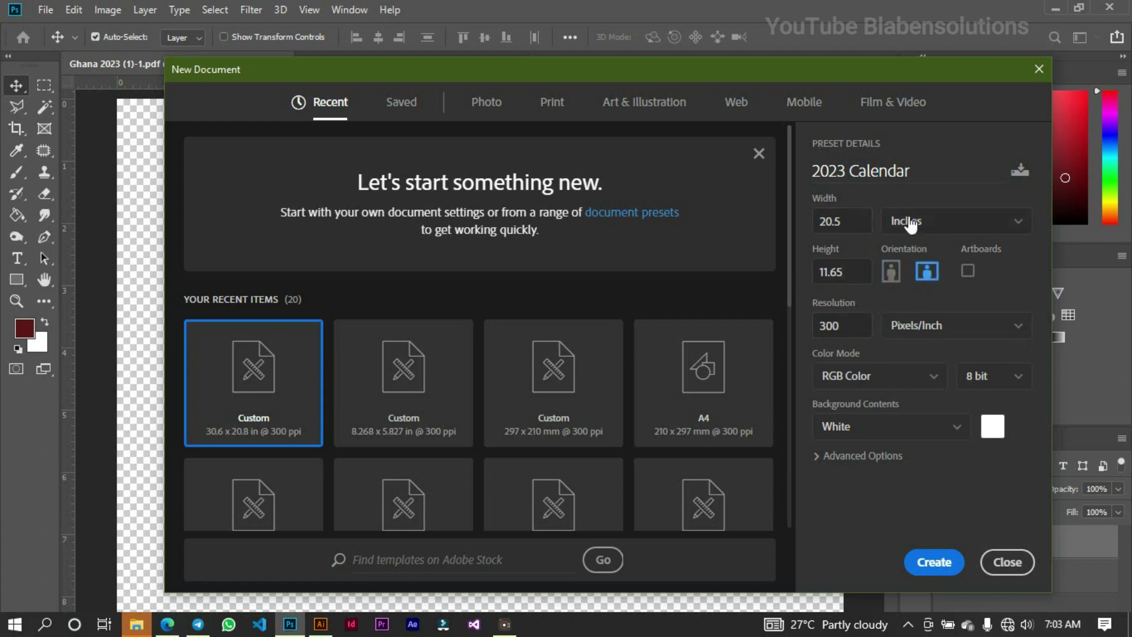
pyautogui.click(934, 562)
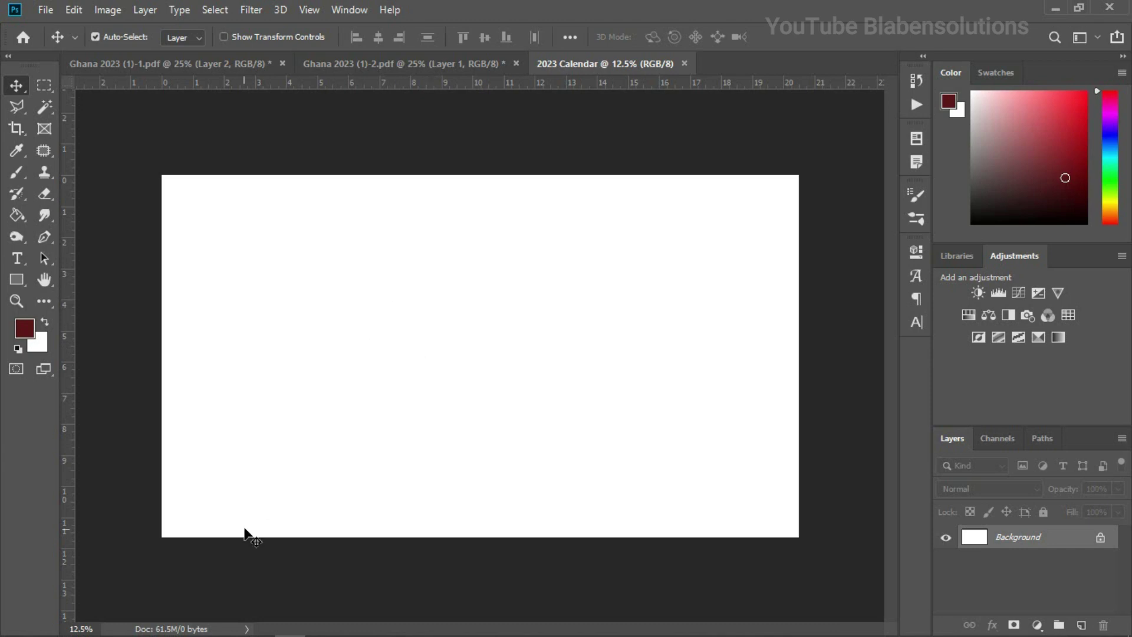
# Place the stage photo 16601042588700.jpg from the 2023 Calendar Design folder into the 2023 Calendar document.
pyautogui.moveTo(210, 634)
pyautogui.moveTo(137, 624)
pyautogui.click(128, 592)
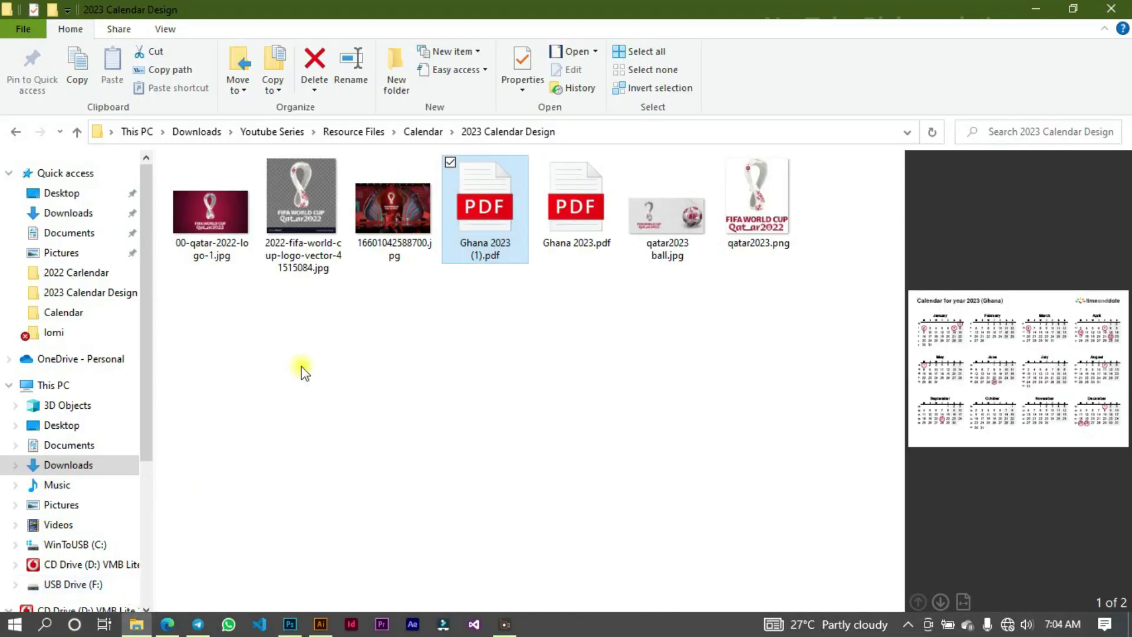
pyautogui.click(396, 201)
pyautogui.moveTo(398, 225); pyautogui.dragTo(502, 312)
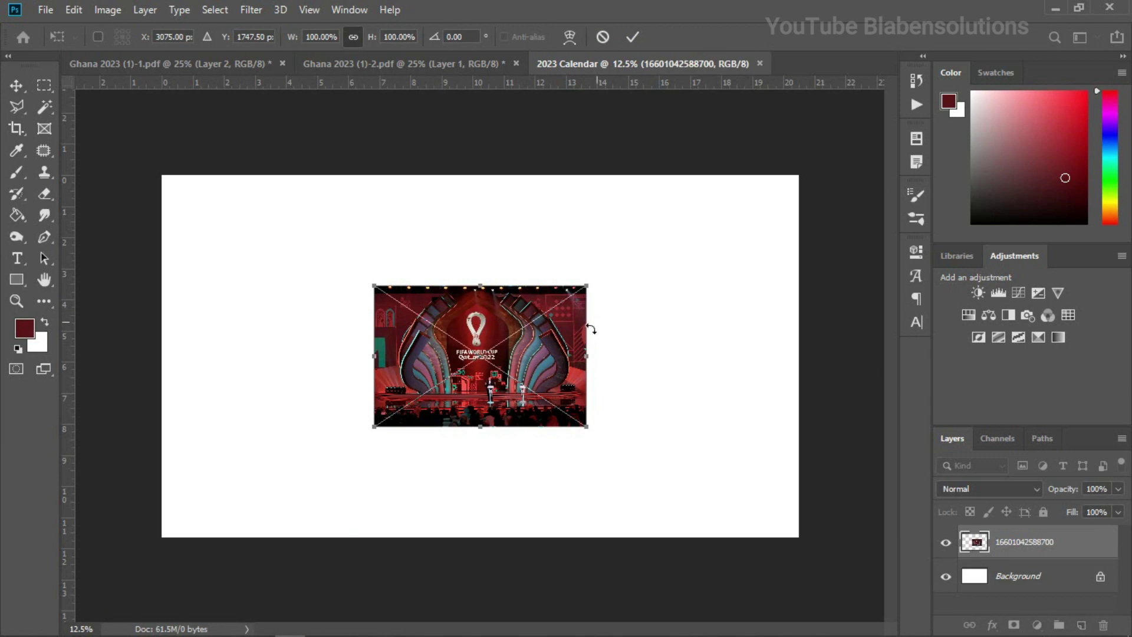
# Scale the placed stage photo to about 314% and shift it up to Y about 1449 px so it covers the canvas.
pyautogui.moveTo(588, 432); pyautogui.dragTo(850, 525)
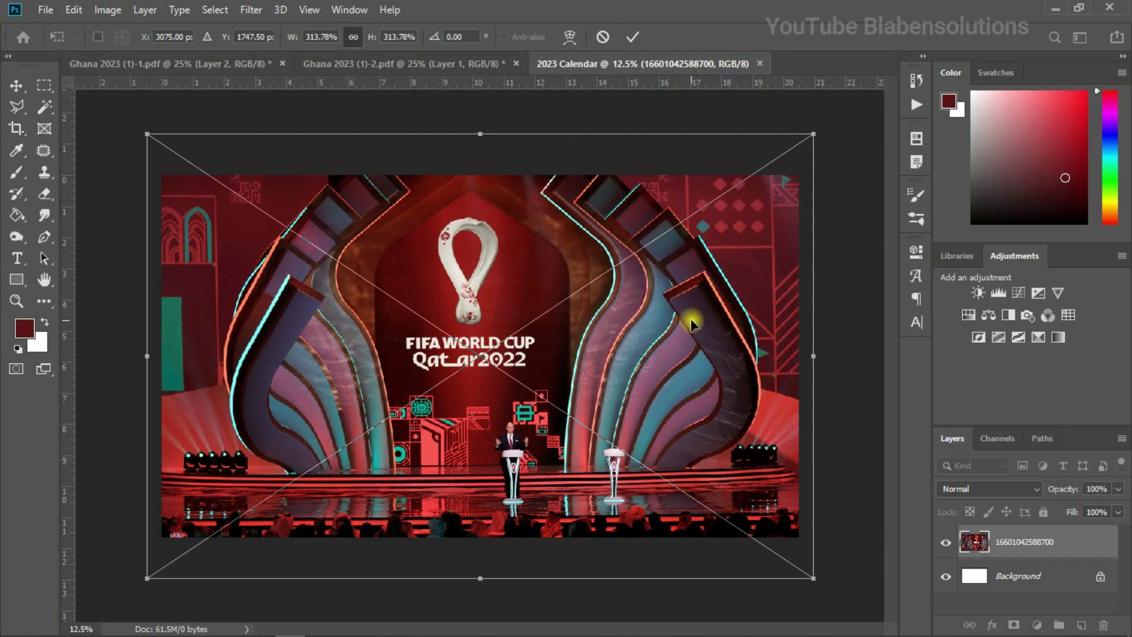
pyautogui.moveTo(695, 318); pyautogui.dragTo(693, 247)
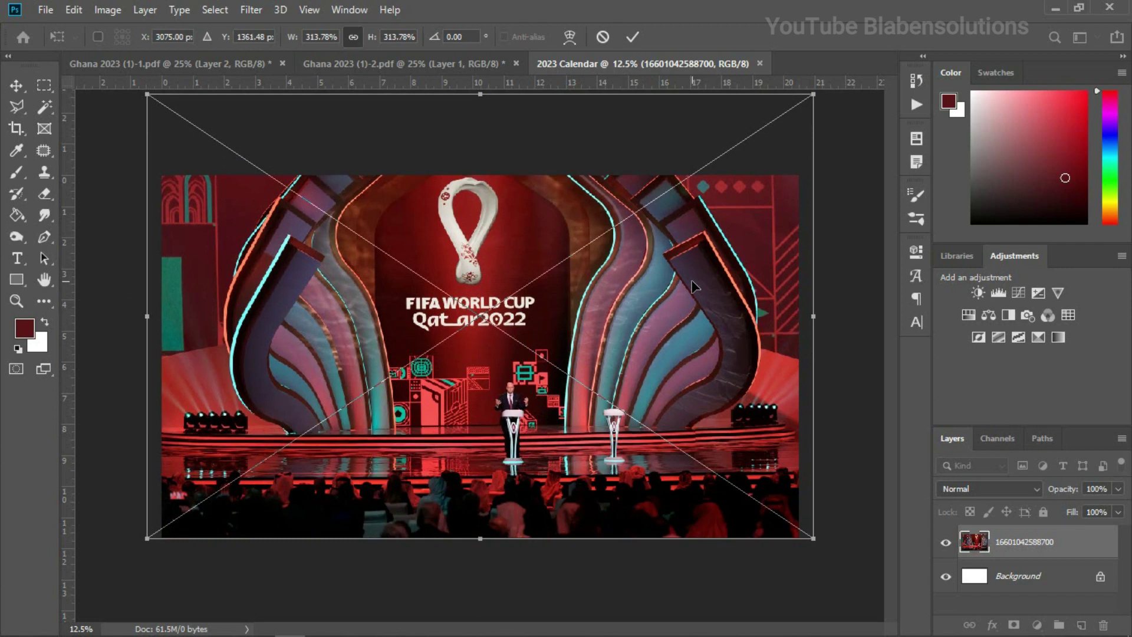
pyautogui.moveTo(692, 285); pyautogui.dragTo(694, 294)
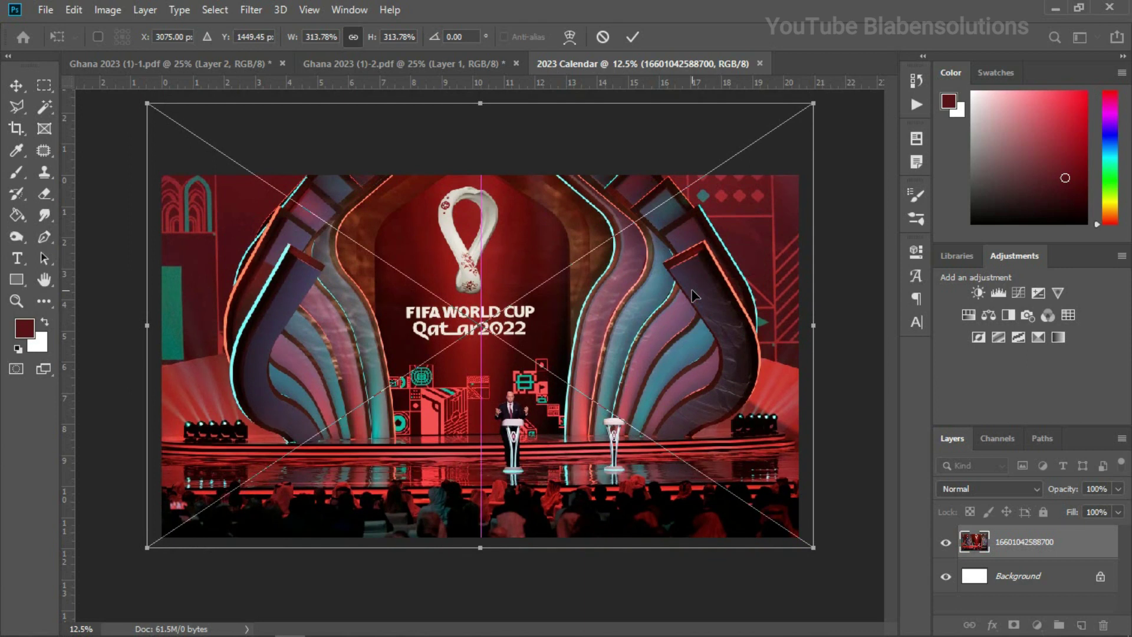
pyautogui.press('v')
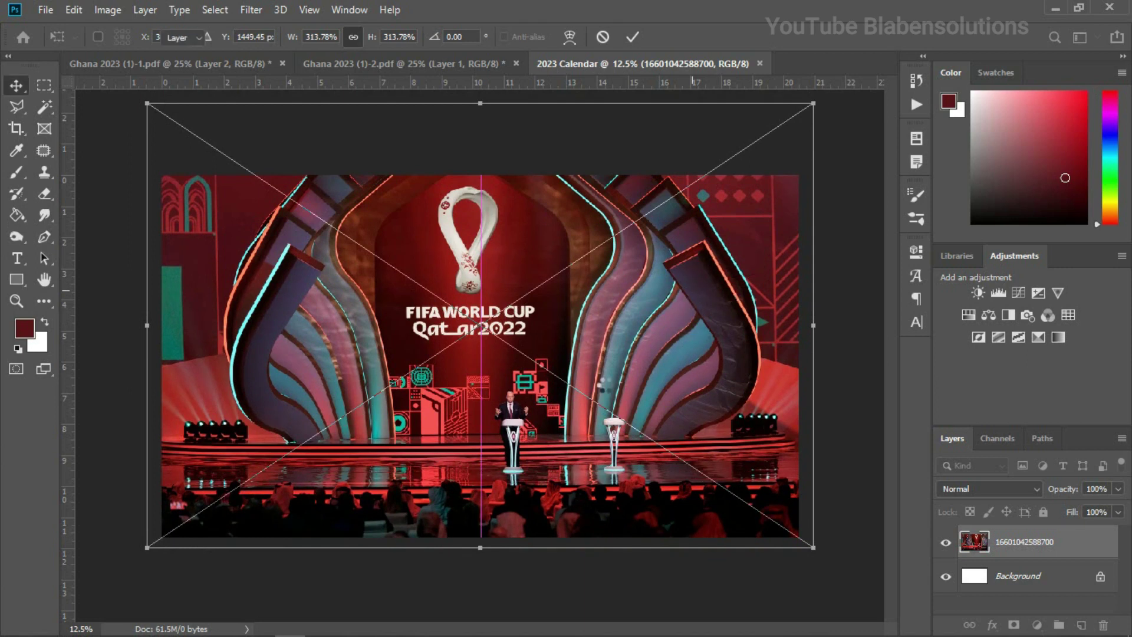
pyautogui.press('Return')
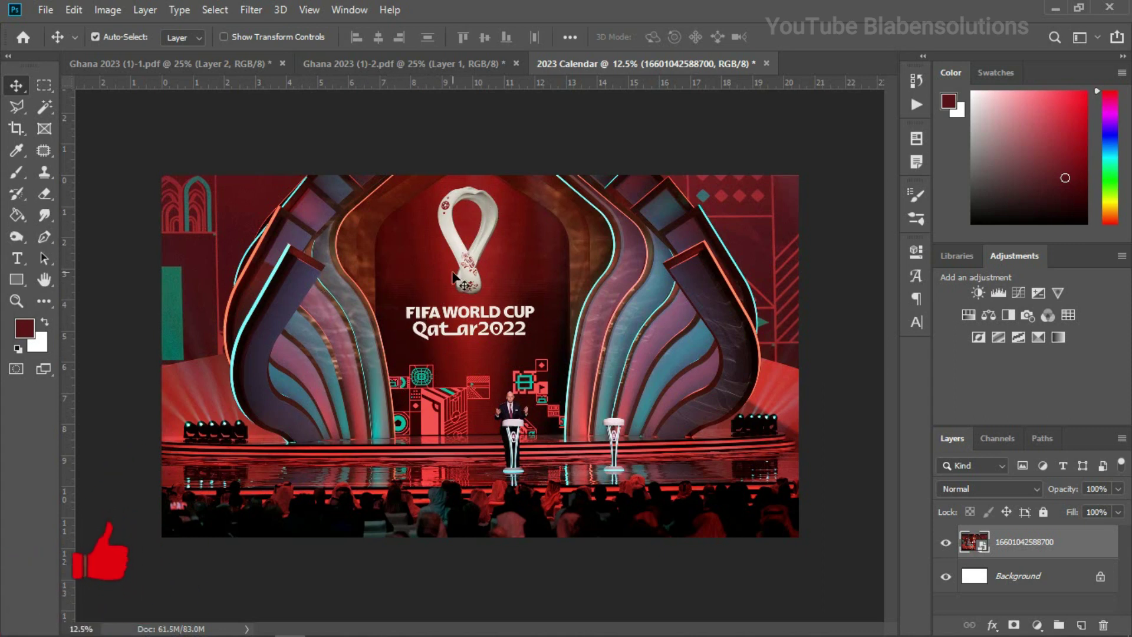
# Draw a rectangle shape about 6662 by 2320 px across the lower half of the canvas, extending past its edges.
pyautogui.click(17, 279)
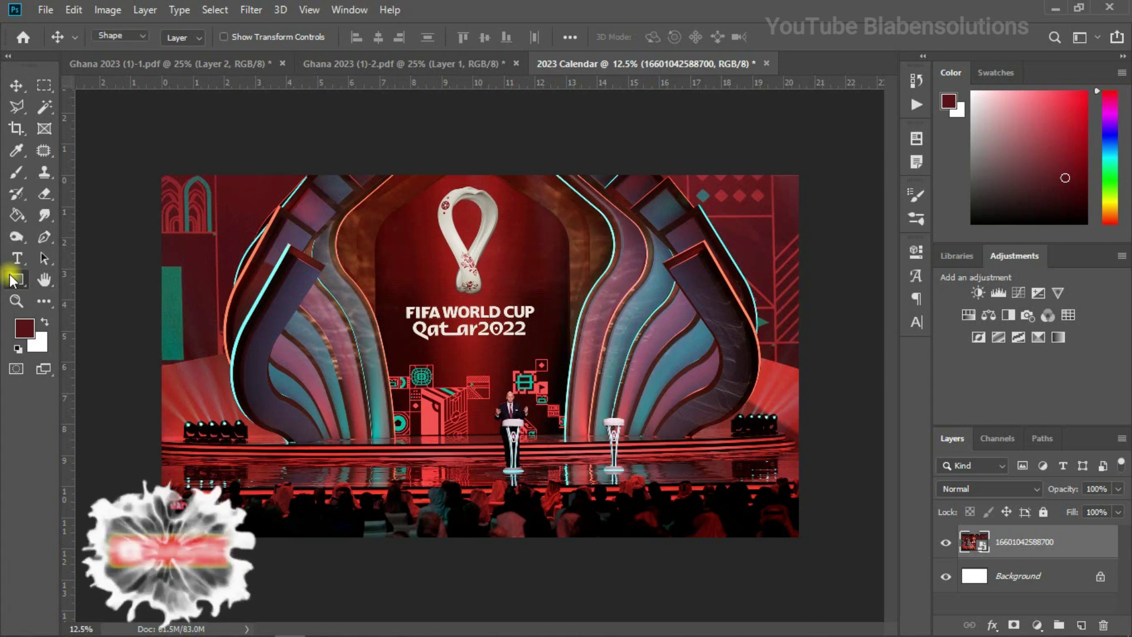
pyautogui.moveTo(142, 371); pyautogui.dragTo(831, 611)
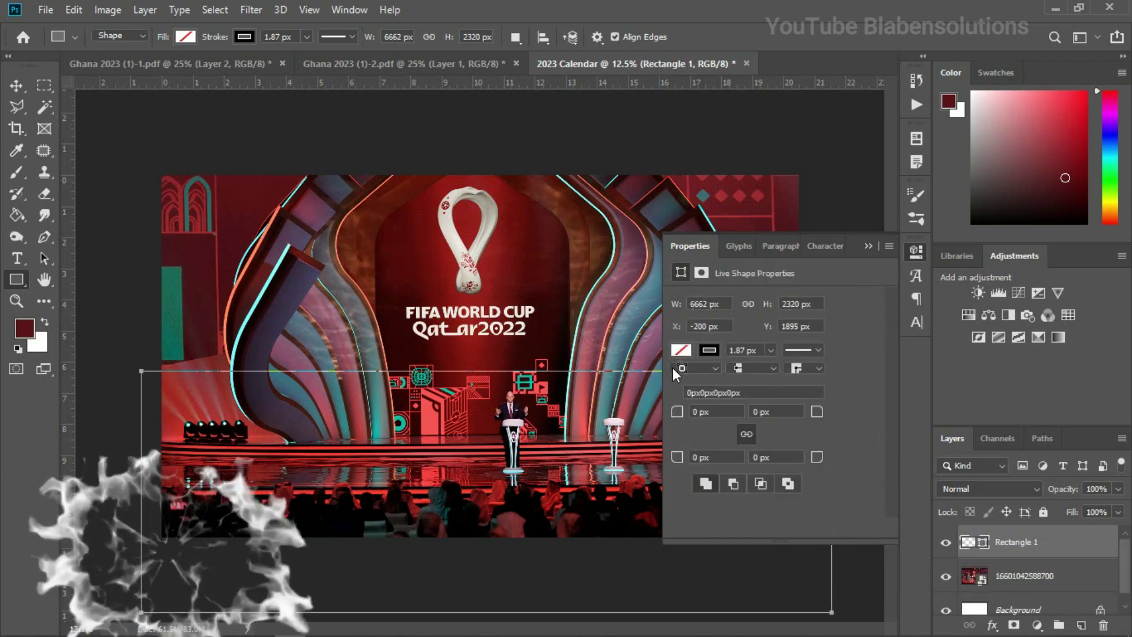
# Fill the lower rectangle with the recently used off-white color and remove its stroke.
pyautogui.click(682, 349)
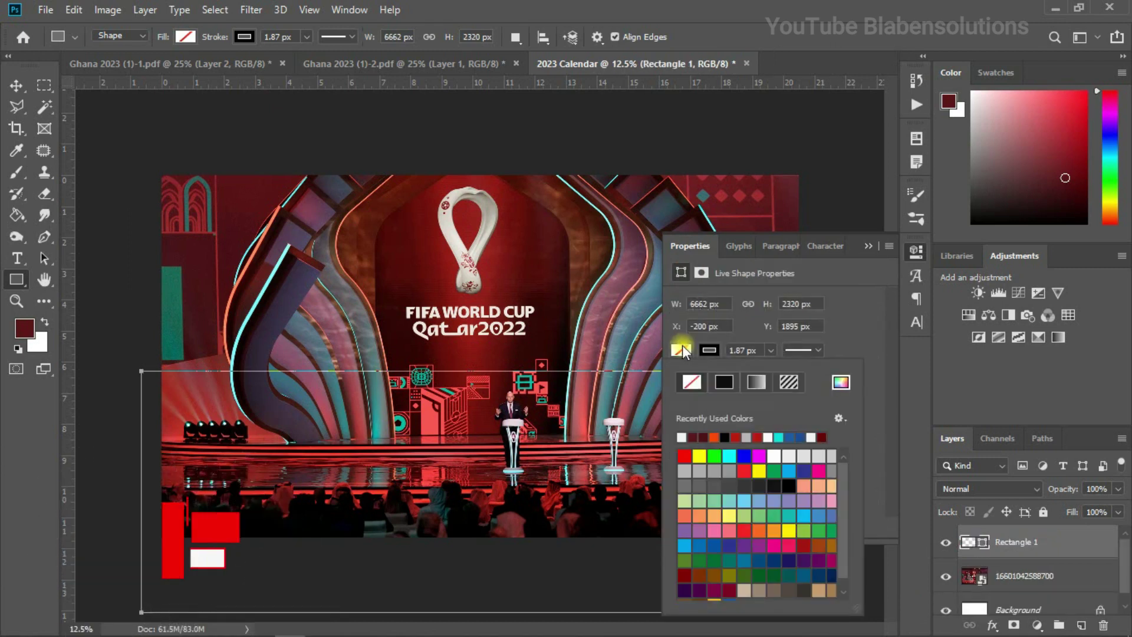
pyautogui.click(682, 437)
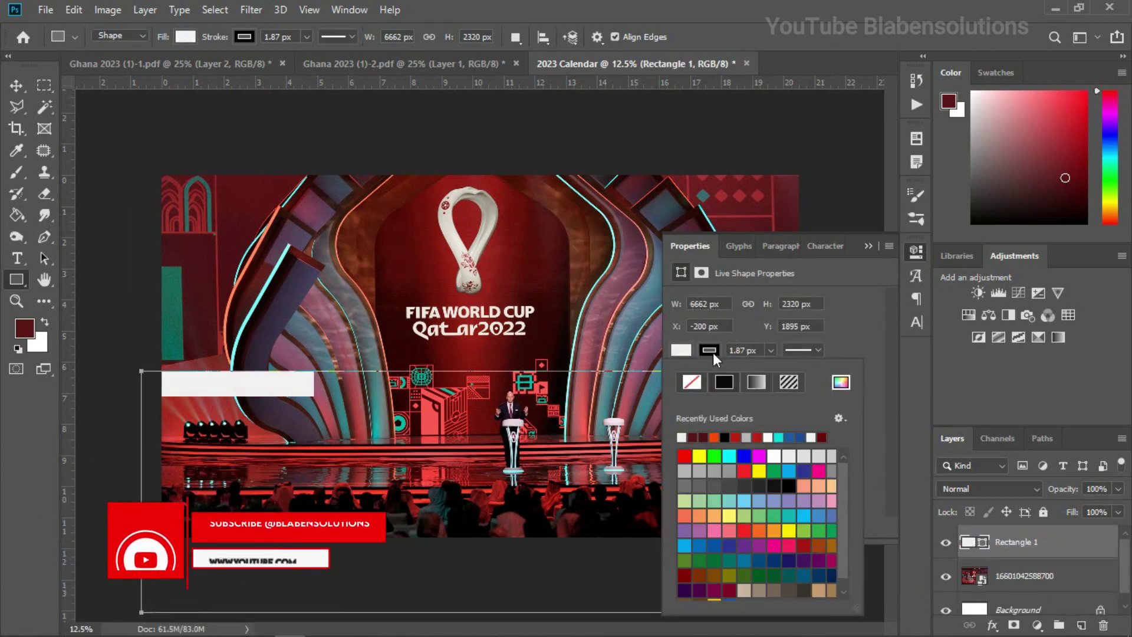
pyautogui.click(713, 353)
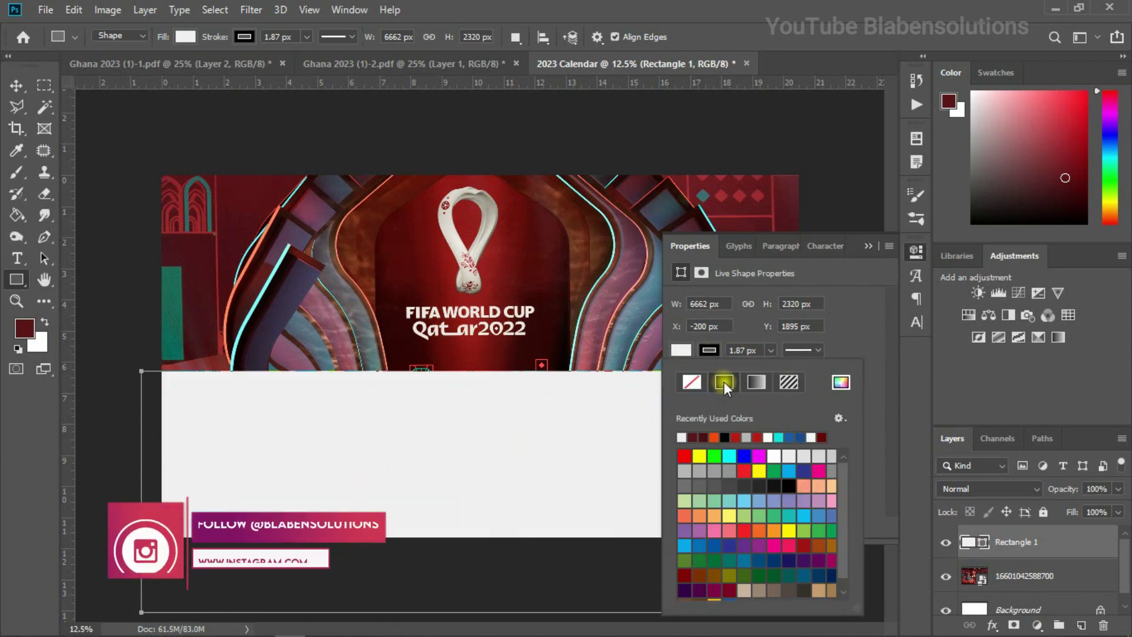
pyautogui.click(693, 382)
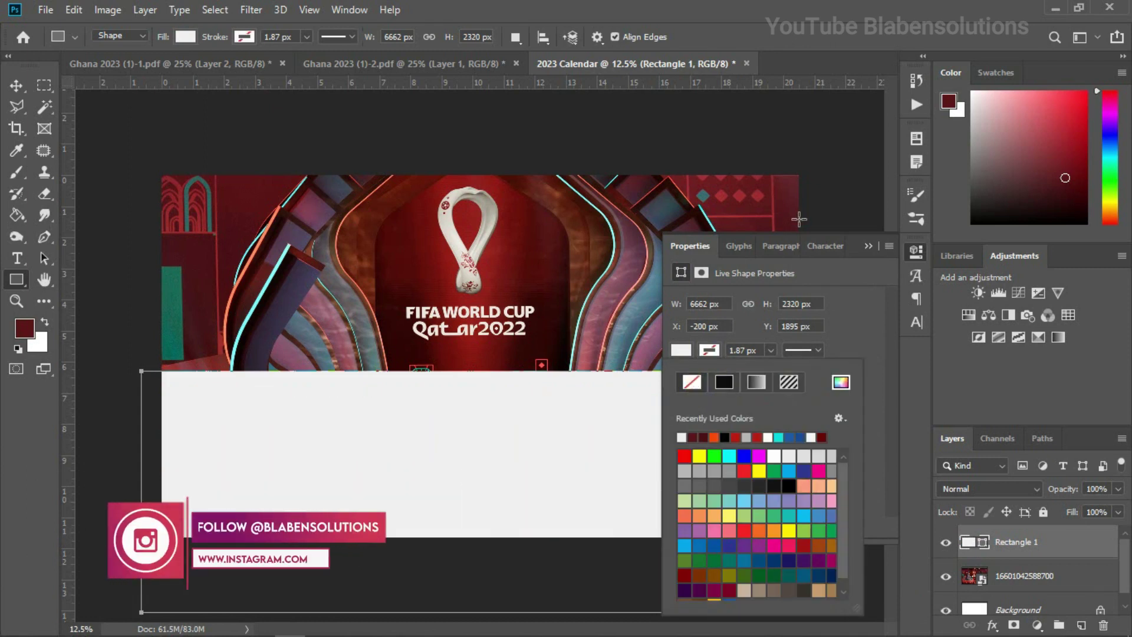
# Move the off-white rectangle slightly up so its upper edge sits just below the Qatar2022 lettering.
pyautogui.click(18, 86)
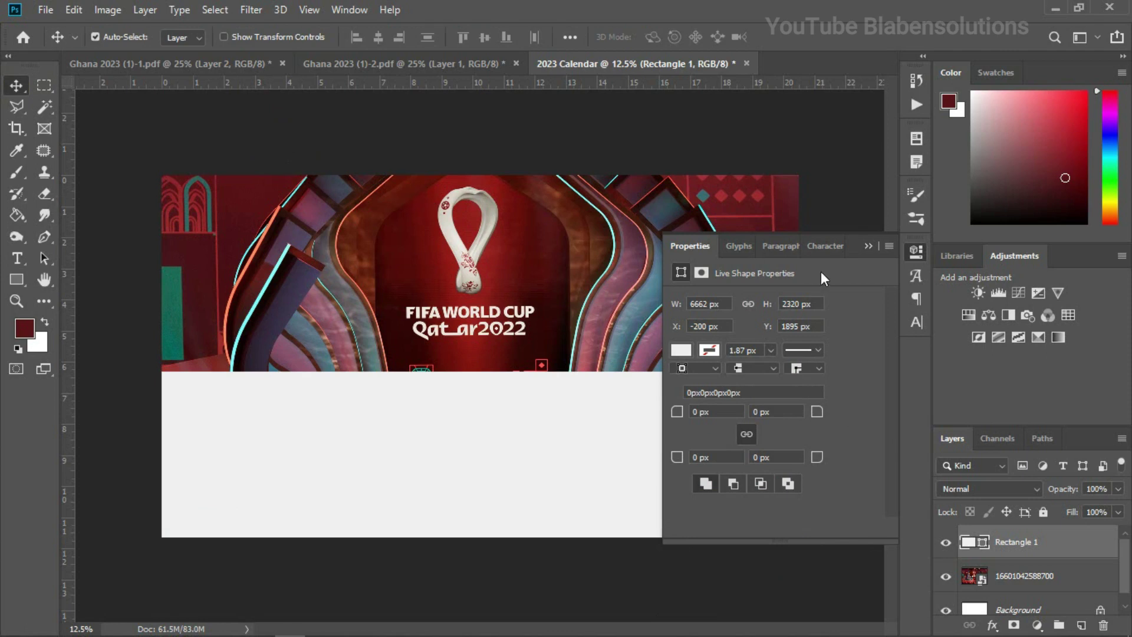
pyautogui.click(869, 245)
pyautogui.moveTo(647, 446); pyautogui.dragTo(649, 426)
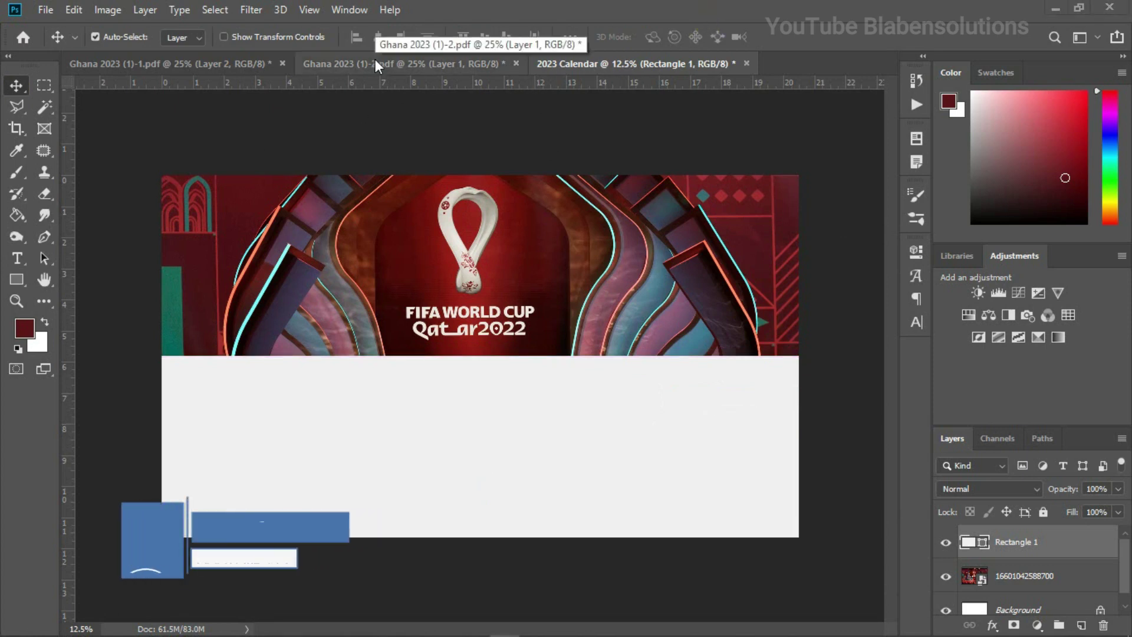
# Bring the January grid from Ghana 2023 (1)-1.pdf into the 2023 Calendar document and enlarge it on the right side of the off-white panel.
pyautogui.click(172, 62)
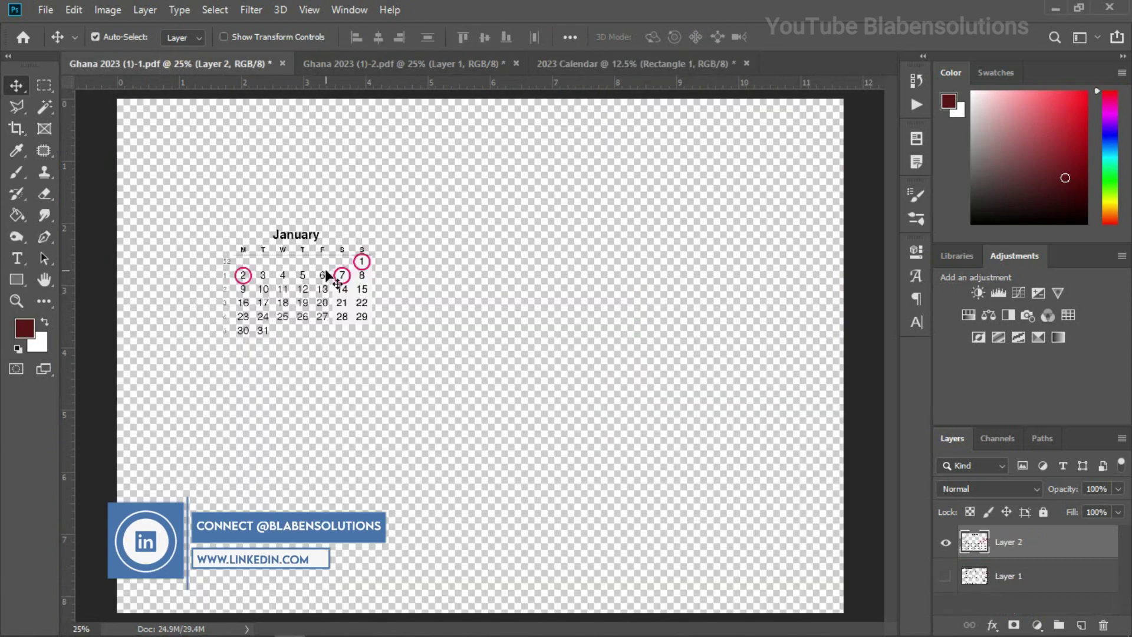
pyautogui.moveTo(361, 291); pyautogui.dragTo(550, 334)
pyautogui.moveTo(586, 426); pyautogui.dragTo(600, 426)
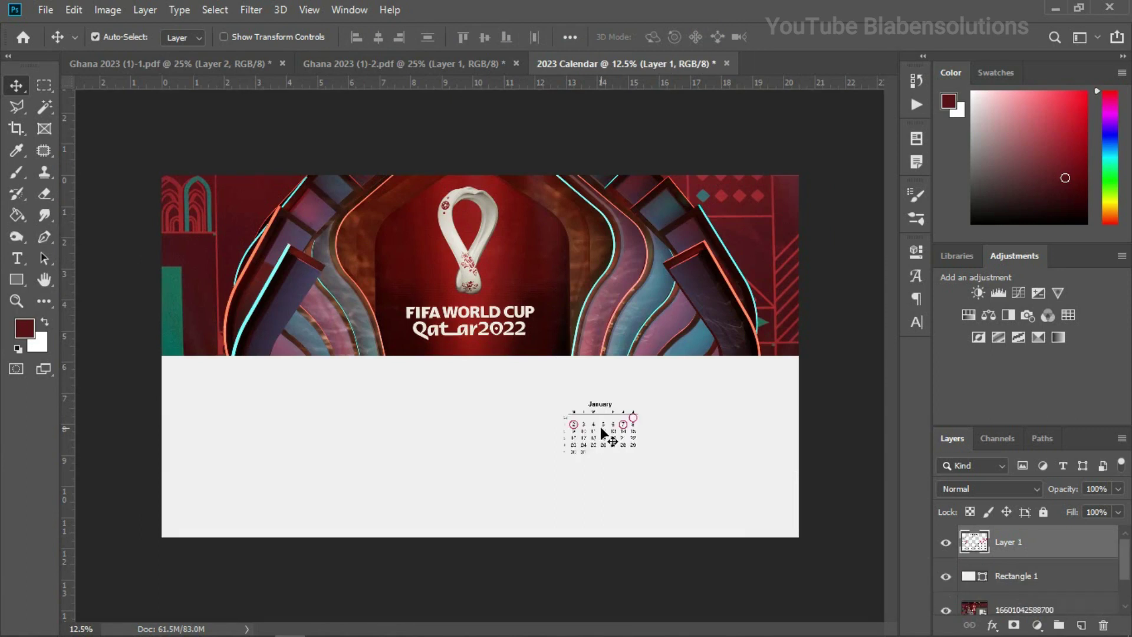
pyautogui.hotkey('ctrl', 't')
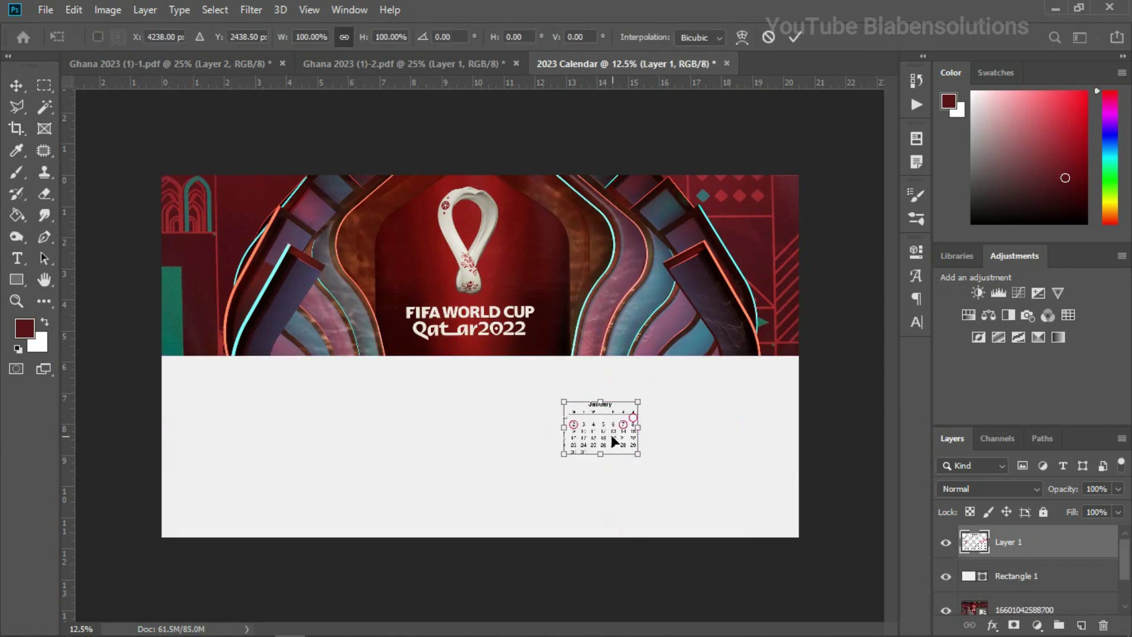
pyautogui.moveTo(638, 454); pyautogui.dragTo(751, 473)
pyautogui.press('Return')
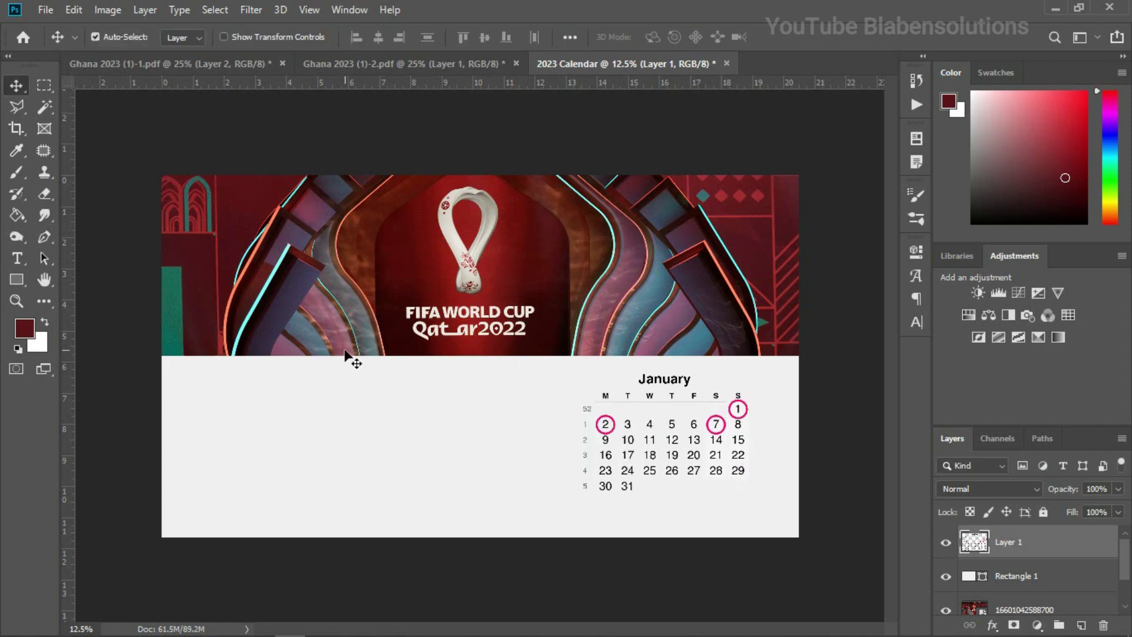
# Place qatar2023 ball.jpg from the 2023 Calendar Design folder into the calendar and shift it down to Y about 2235 px.
pyautogui.moveTo(136, 624)
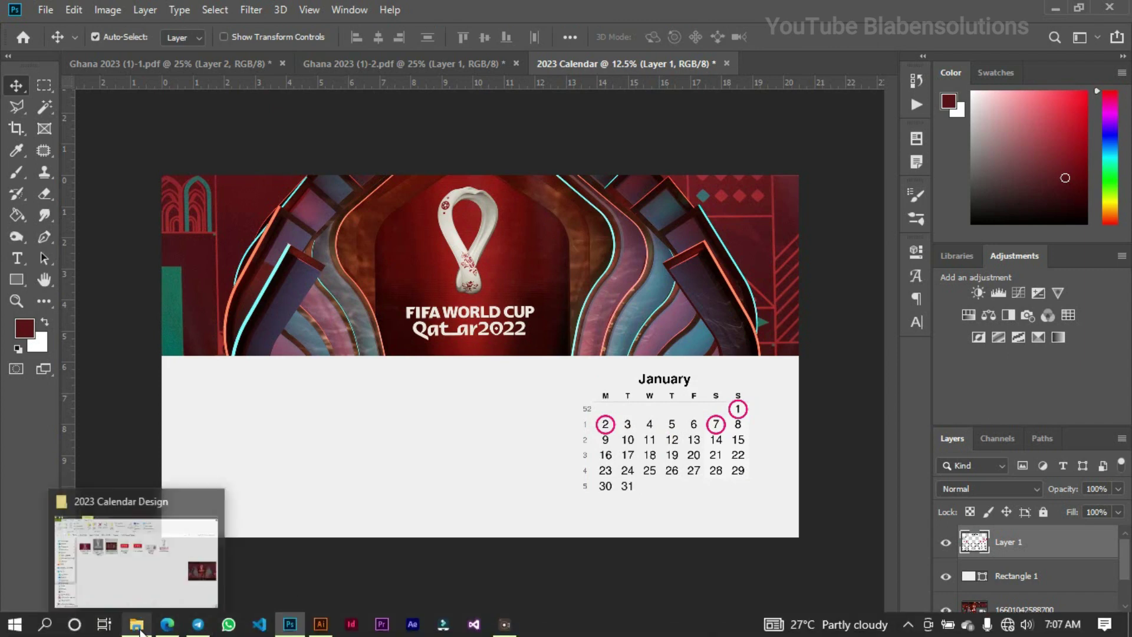
pyautogui.click(139, 558)
pyautogui.click(643, 218)
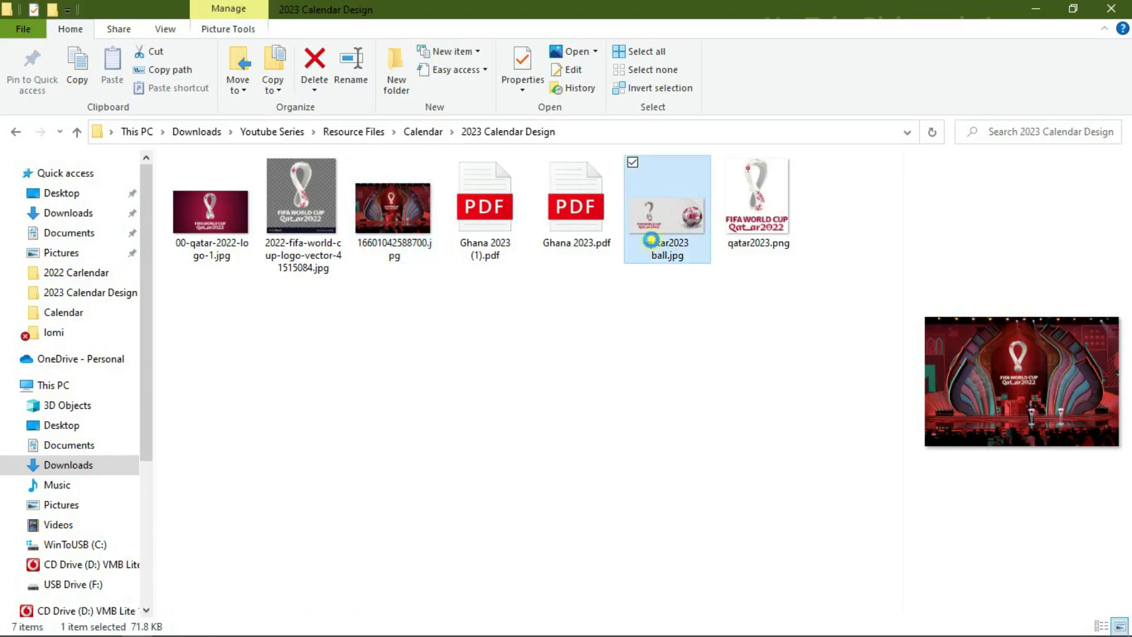
pyautogui.moveTo(659, 233); pyautogui.dragTo(341, 457)
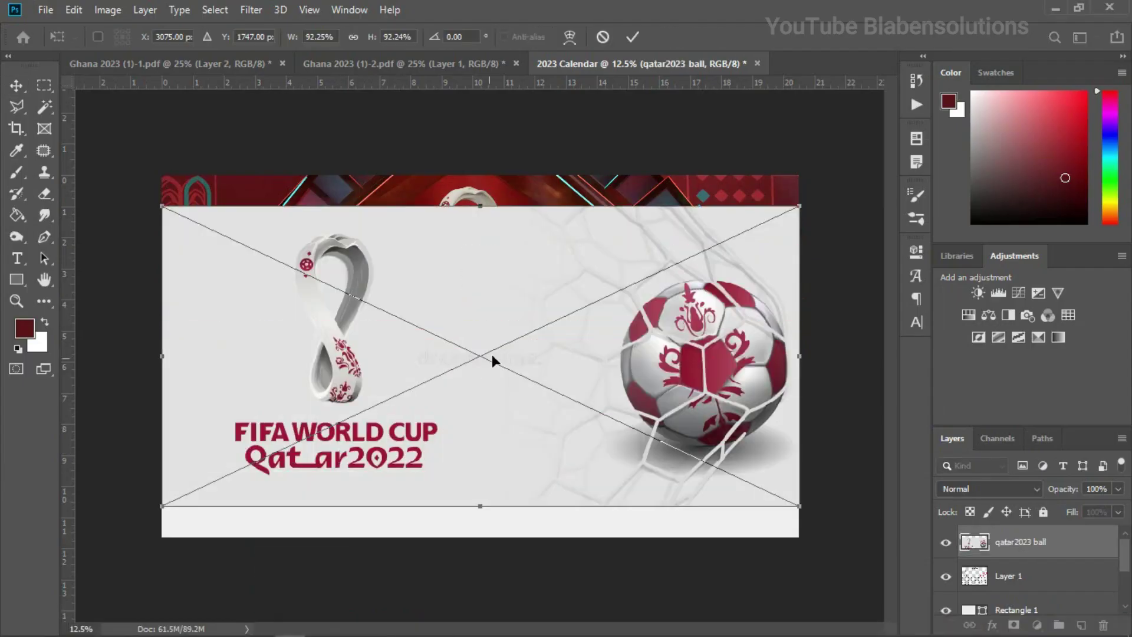
pyautogui.moveTo(643, 330); pyautogui.dragTo(652, 381)
pyautogui.press('Return')
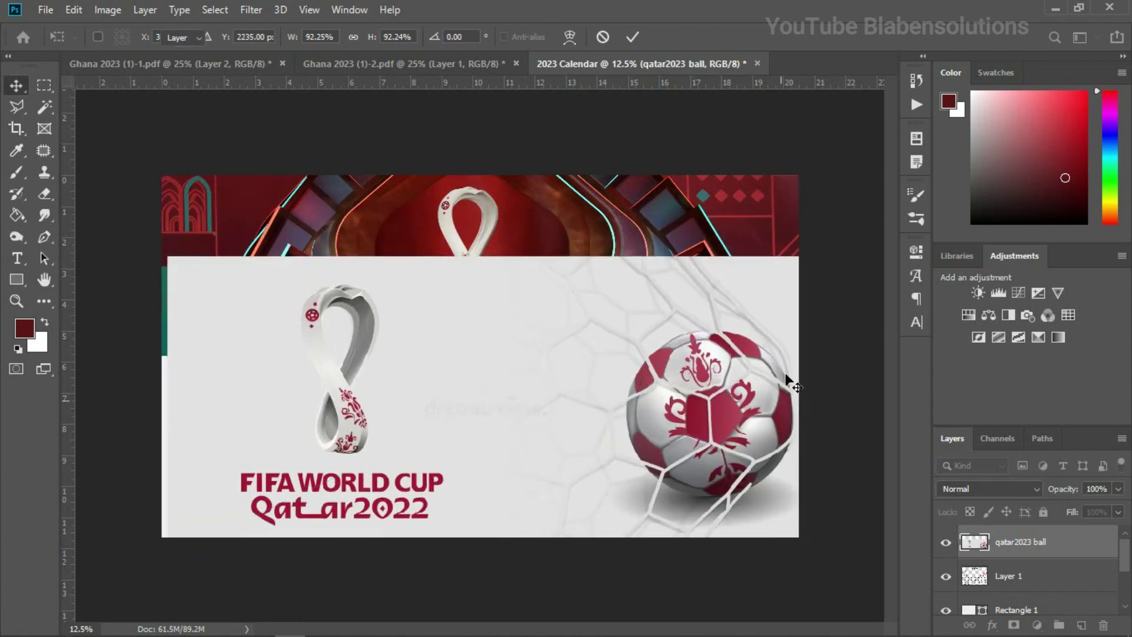
# Move the qatar2023 ball layer beneath the January layer, clip it to Rectangle 1, and shift the image slightly down and left.
pyautogui.moveTo(1047, 569); pyautogui.dragTo(1045, 589)
pyautogui.scroll(-1, 1119, 572)
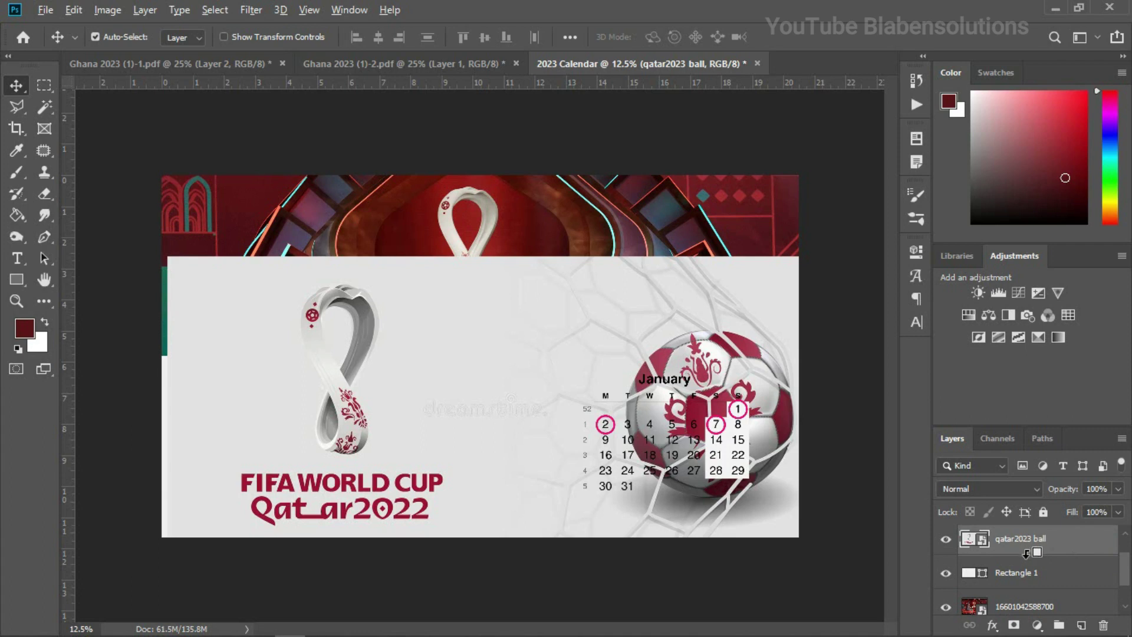
pyautogui.keyDown('alt'); pyautogui.click(1027, 554); pyautogui.keyUp('alt')
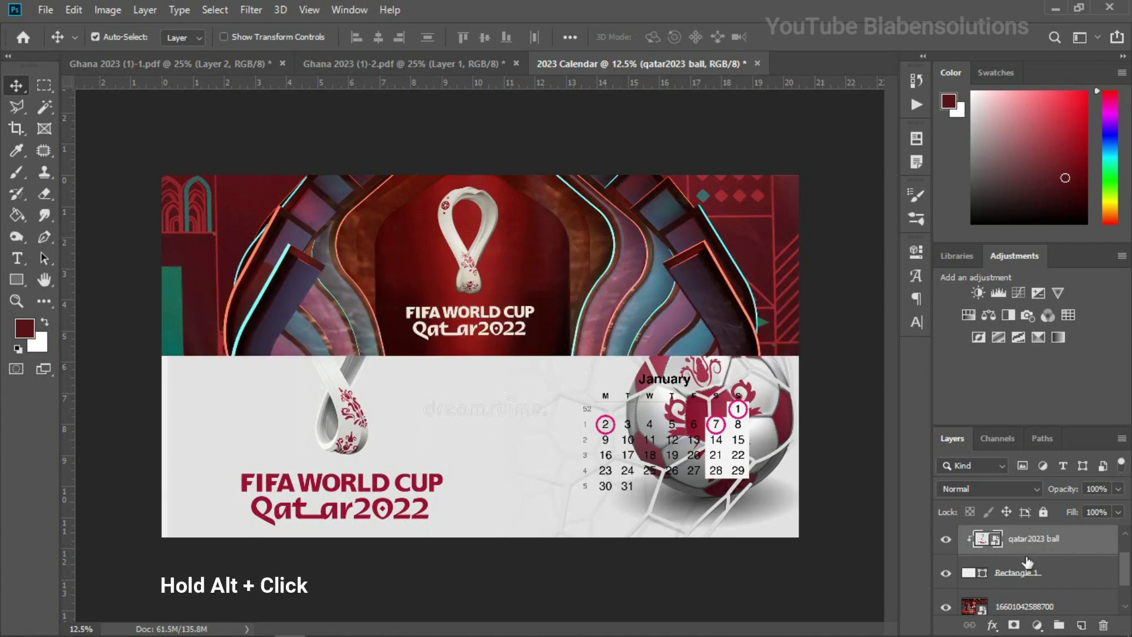
pyautogui.moveTo(499, 478)
pyautogui.mouseDown()
pyautogui.moveTo(483, 472)
pyautogui.moveTo(485, 491)
pyautogui.mouseUp()
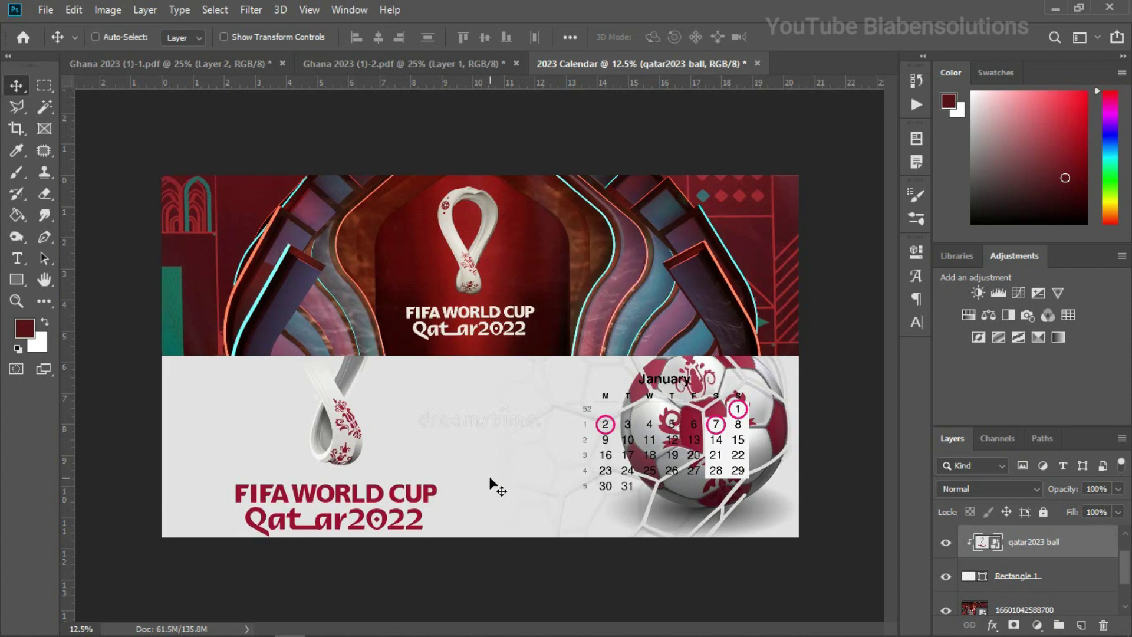
# Flip the ball image horizontally, scale it to about 70.65%, and position it with the ball at the panel's left end.
pyautogui.hotkey('ctrl', 't')
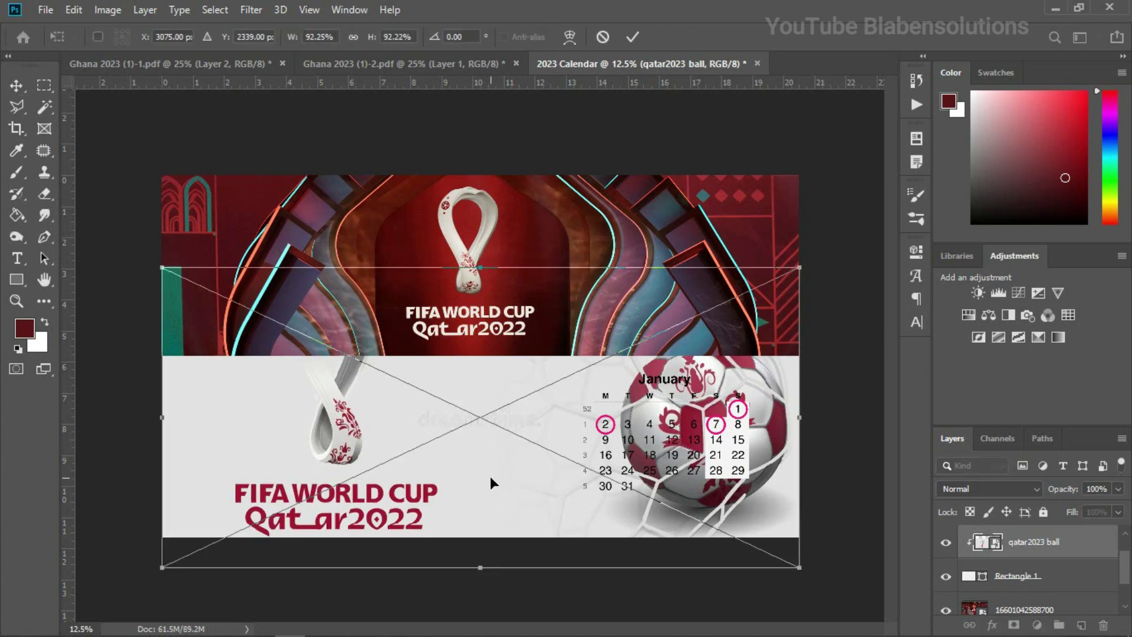
pyautogui.rightClick(480, 458)
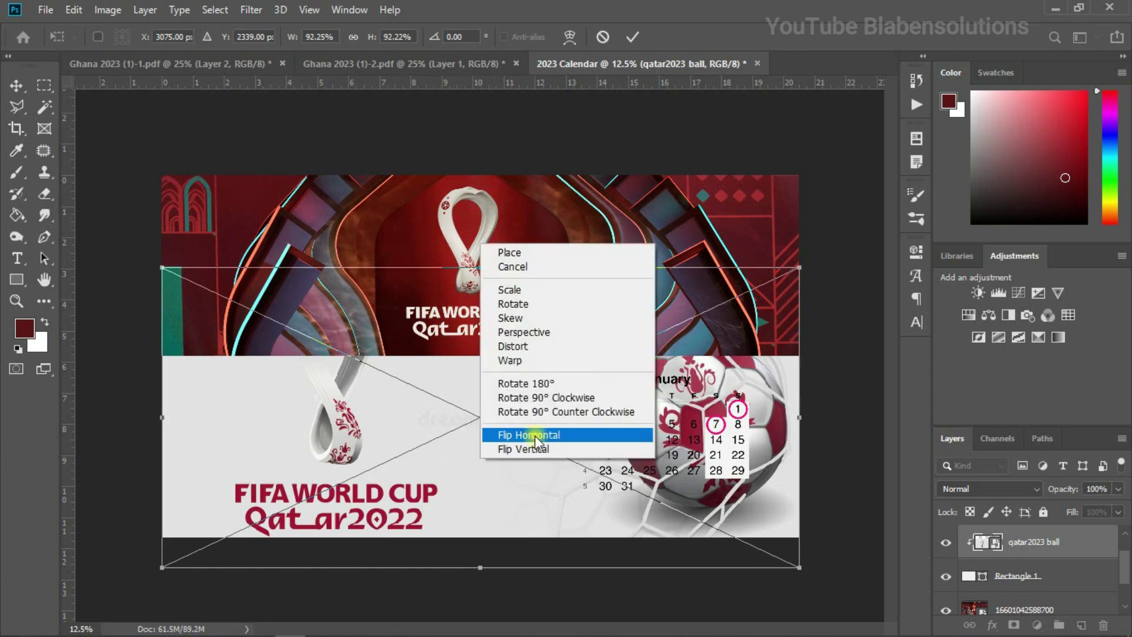
pyautogui.click(538, 436)
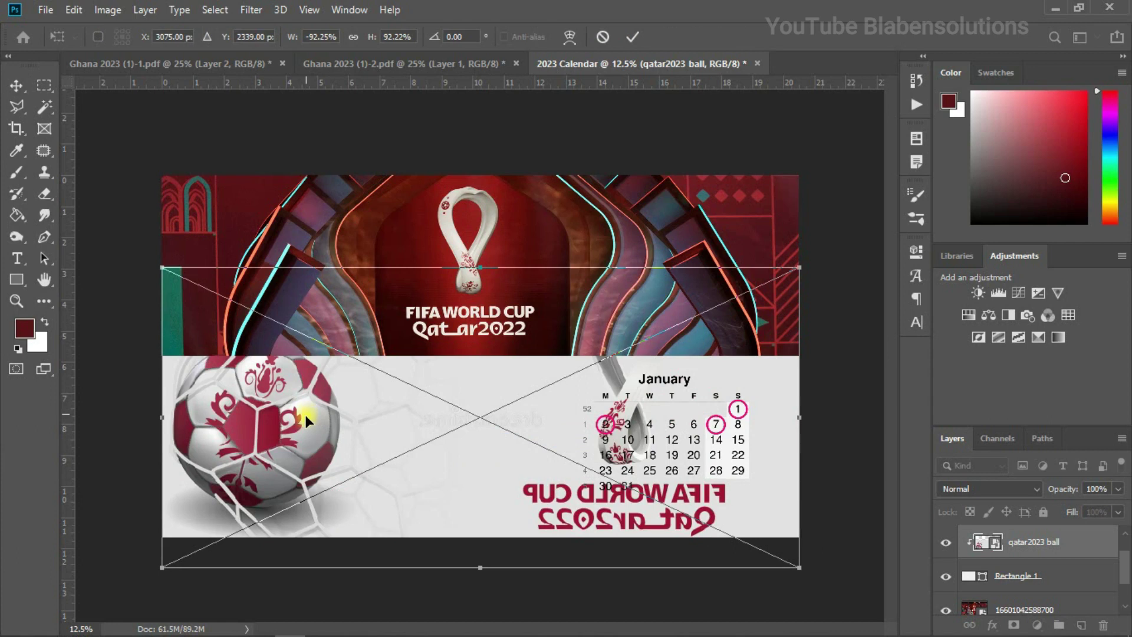
pyautogui.moveTo(305, 413); pyautogui.dragTo(304, 419)
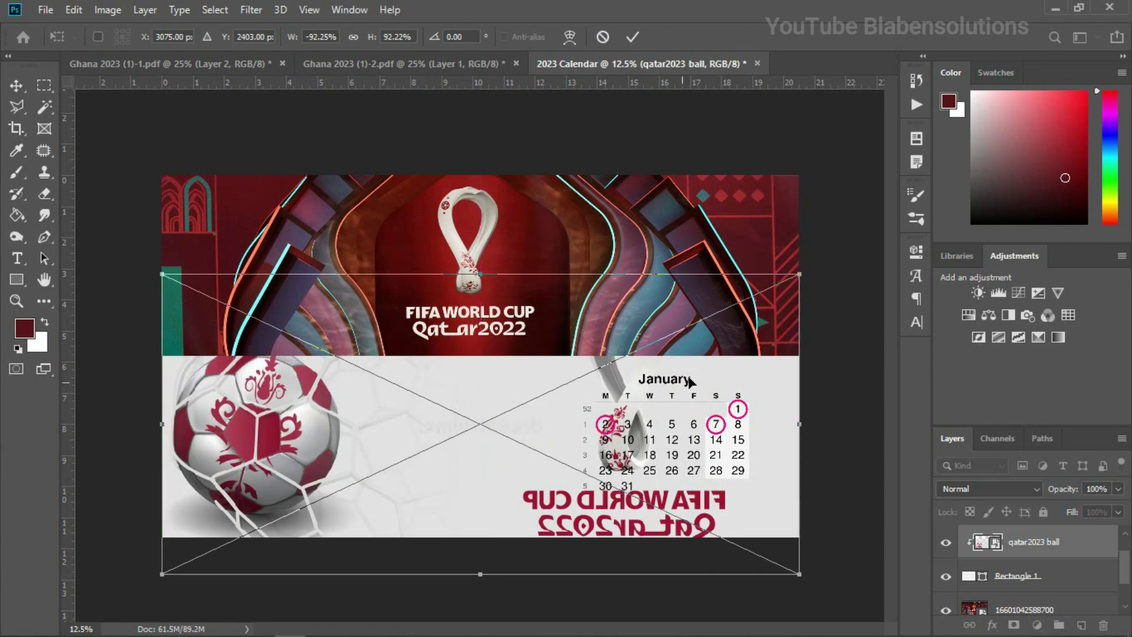
pyautogui.moveTo(803, 272); pyautogui.dragTo(747, 344)
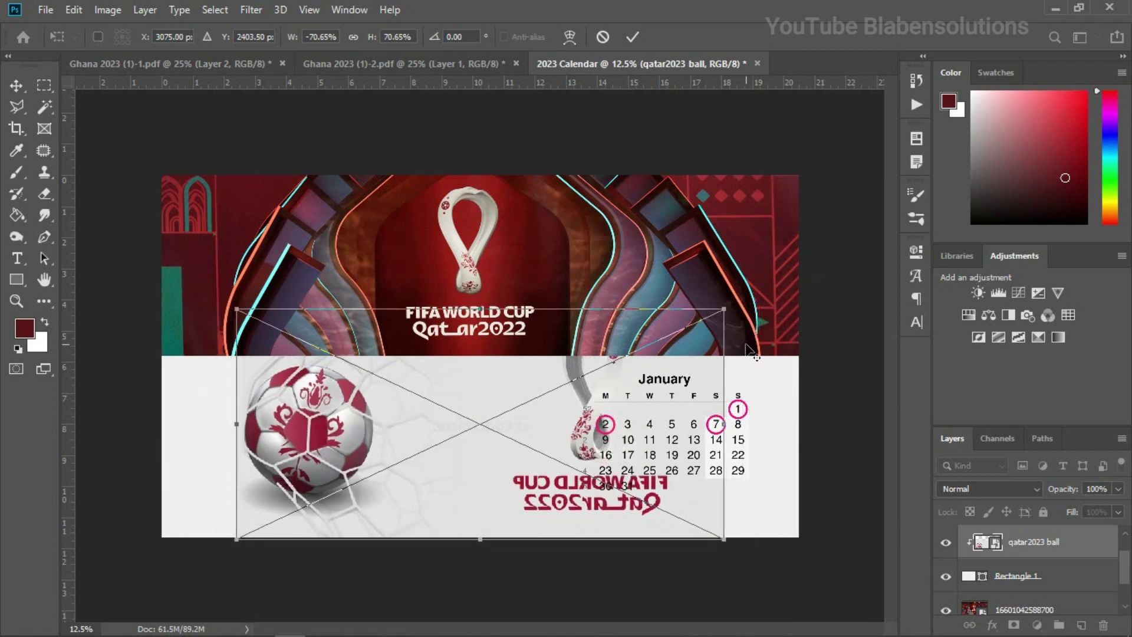
pyautogui.moveTo(625, 390); pyautogui.dragTo(553, 397)
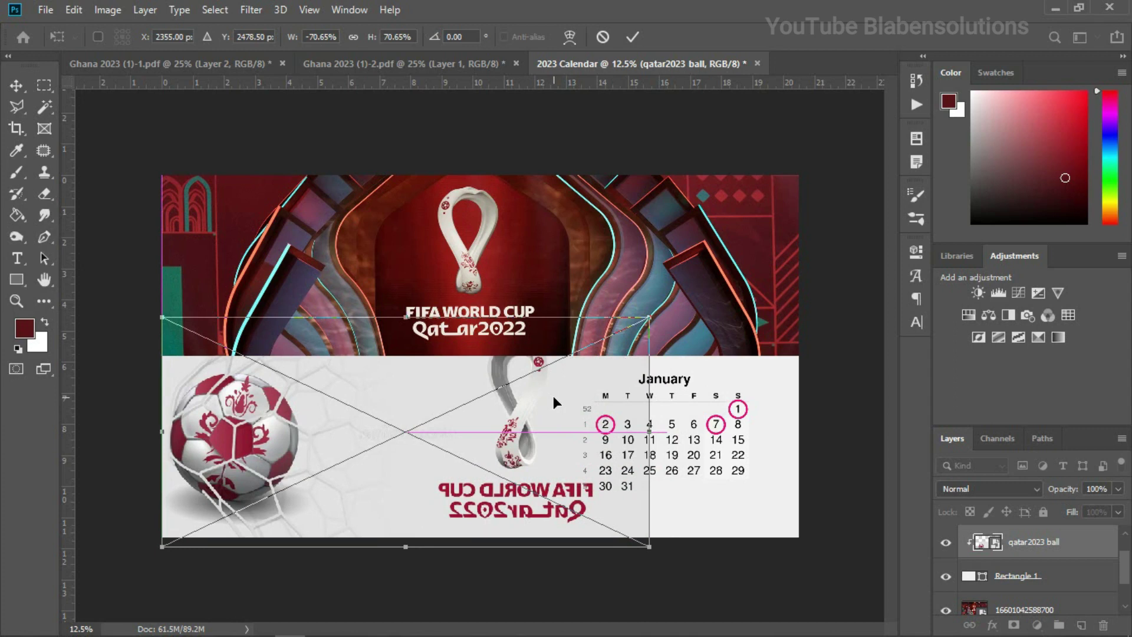
pyautogui.press('Return')
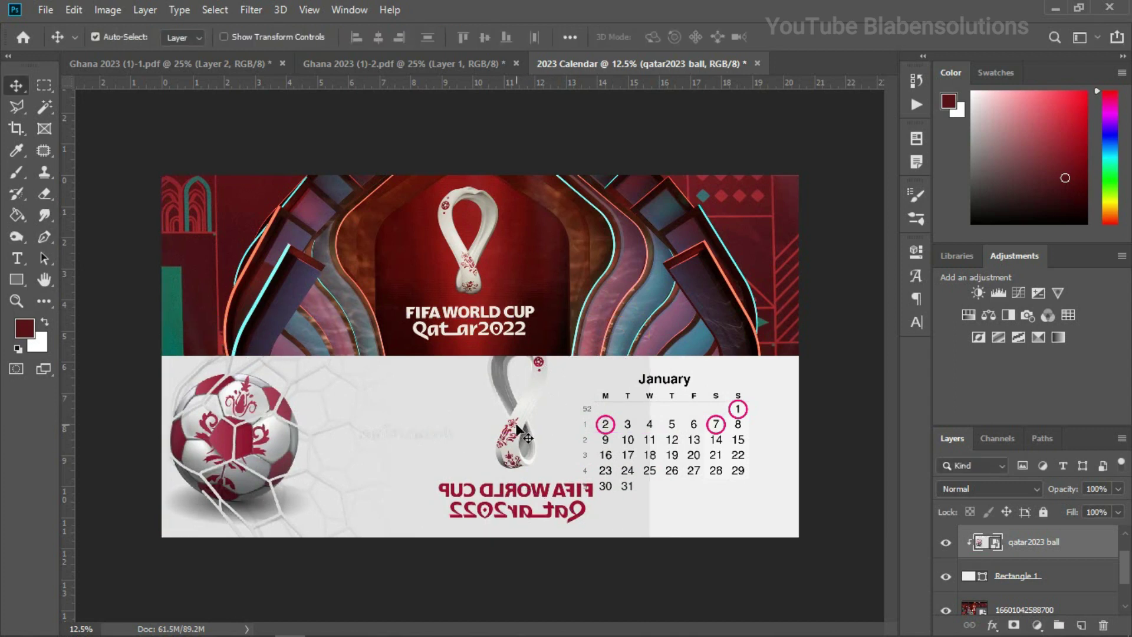
pyautogui.moveTo(513, 429); pyautogui.dragTo(522, 440)
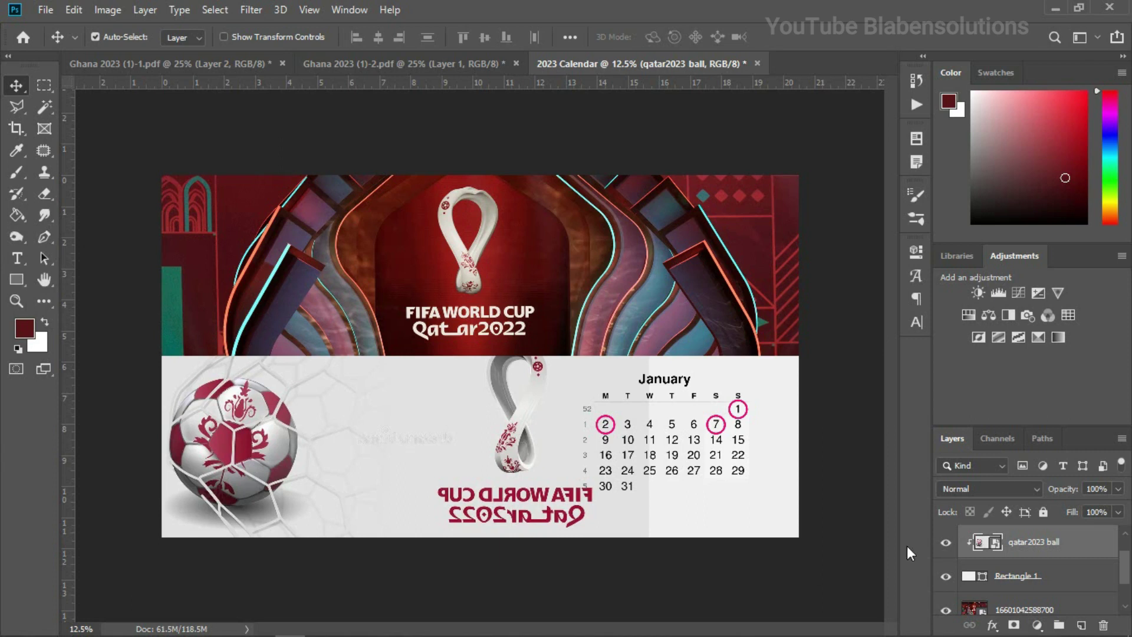
# Add a layer mask to the ball image and paint out the mirrored World Cup logo with a soft 2700 px black brush.
pyautogui.click(1013, 626)
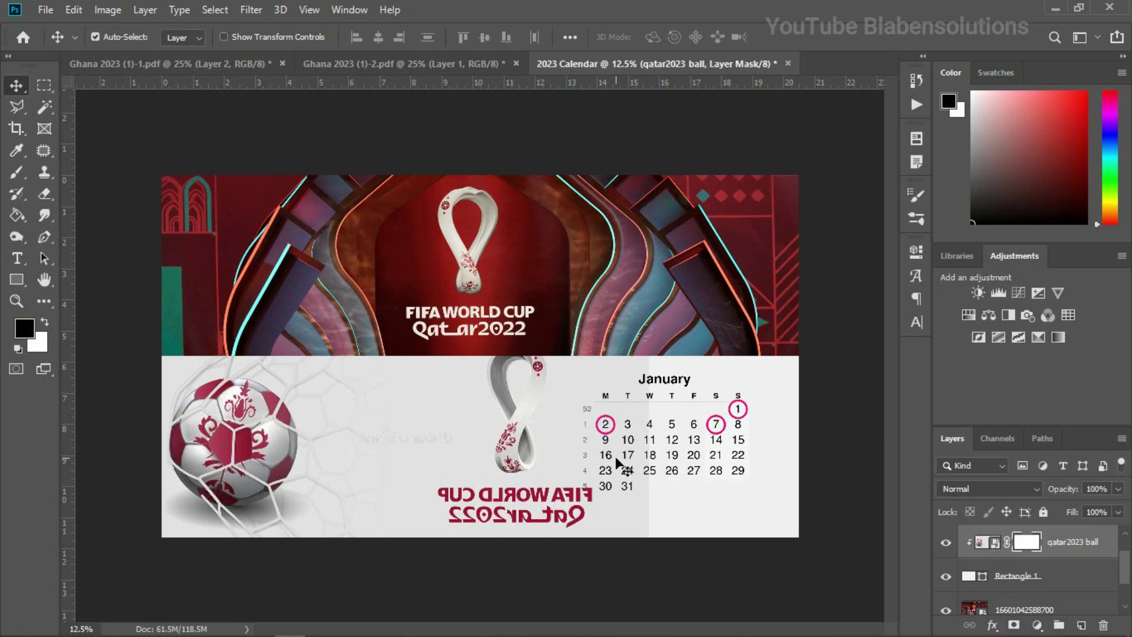
pyautogui.click(17, 172)
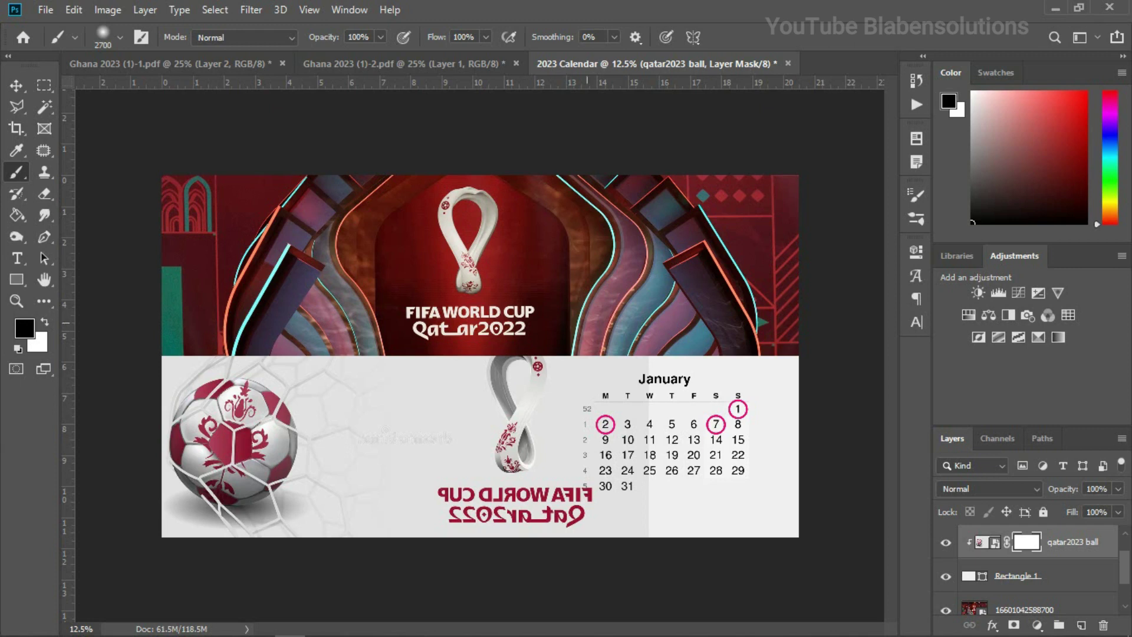
pyautogui.moveTo(645, 507)
pyautogui.mouseDown()
pyautogui.moveTo(627, 485)
pyautogui.moveTo(533, 507)
pyautogui.moveTo(525, 367)
pyautogui.mouseUp()
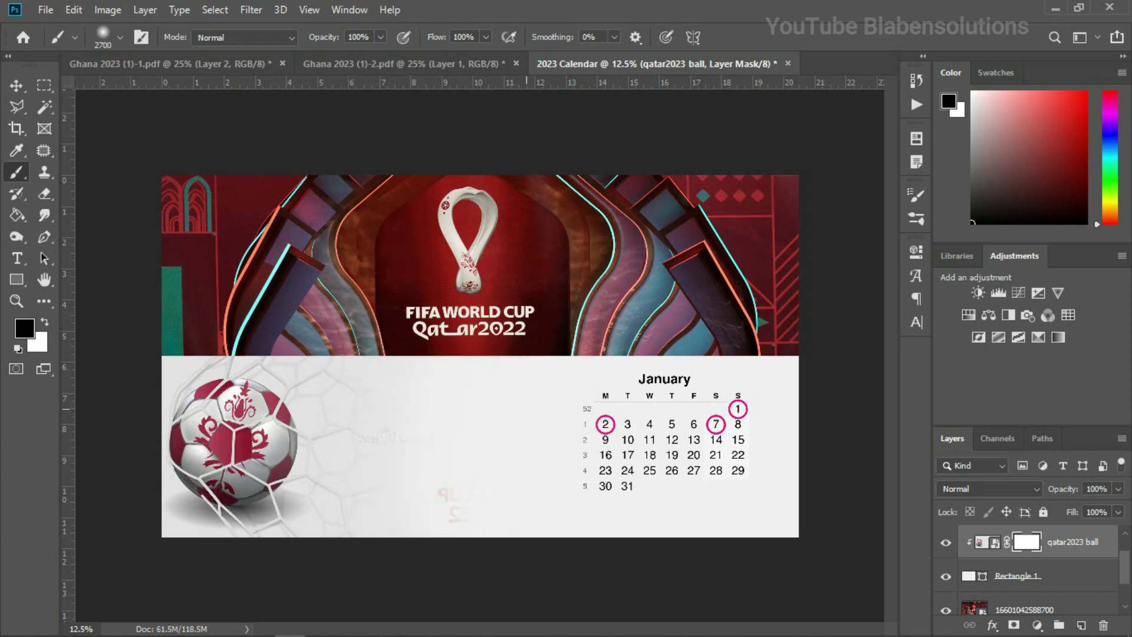
pyautogui.click(507, 475)
# Lower the qatar2023 ball layer's opacity to about 41%.
pyautogui.click(16, 86)
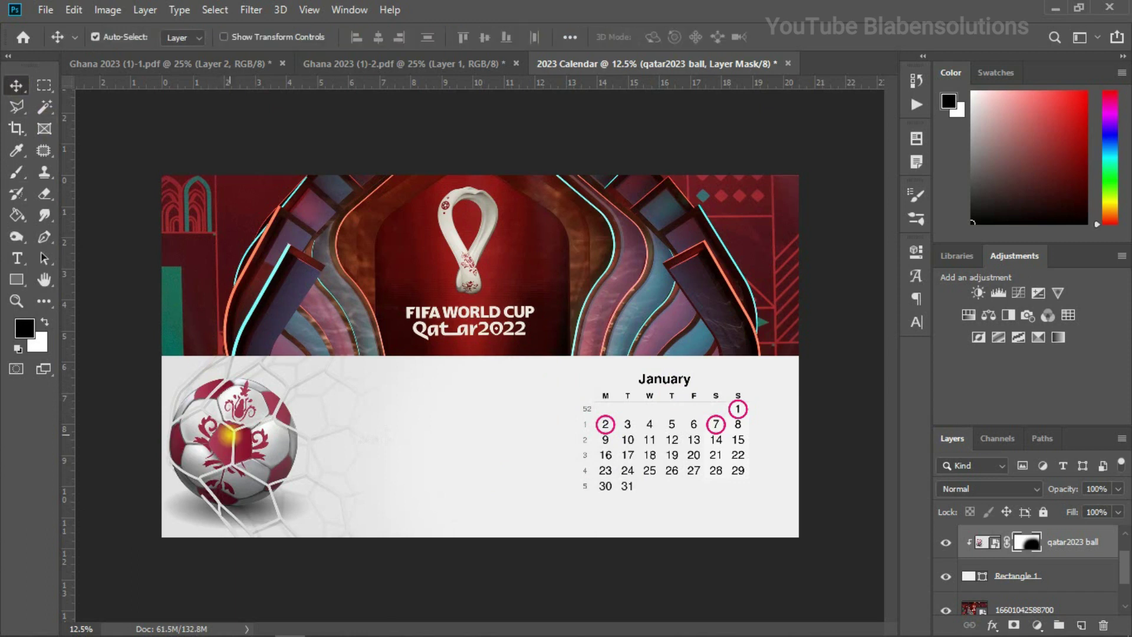
pyautogui.click(1111, 491)
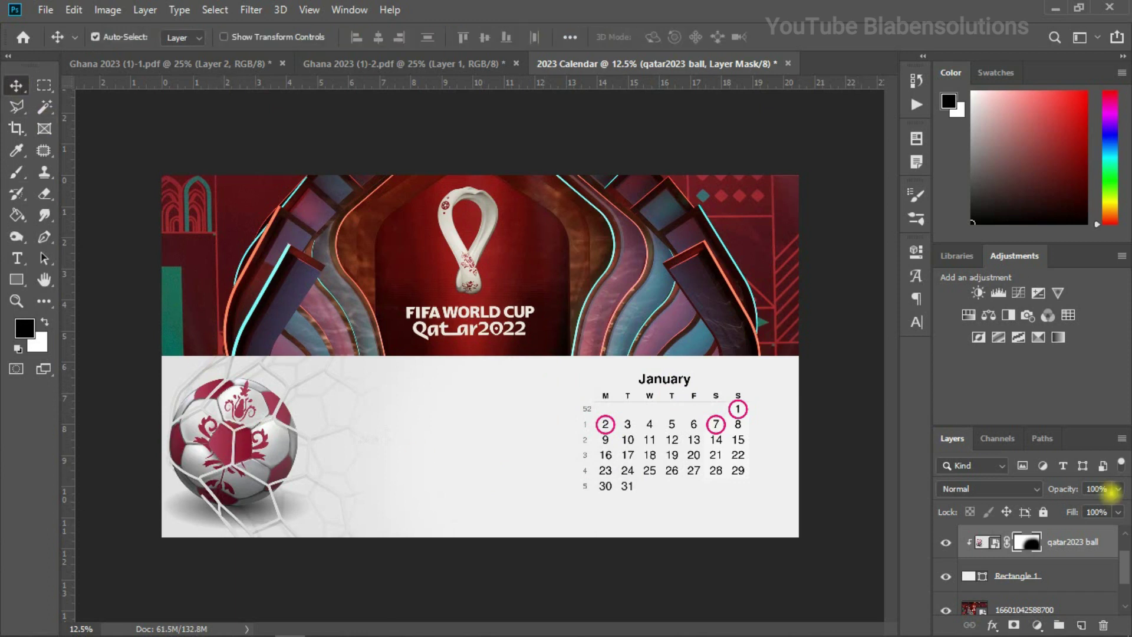
pyautogui.moveTo(1111, 508); pyautogui.dragTo(1075, 508)
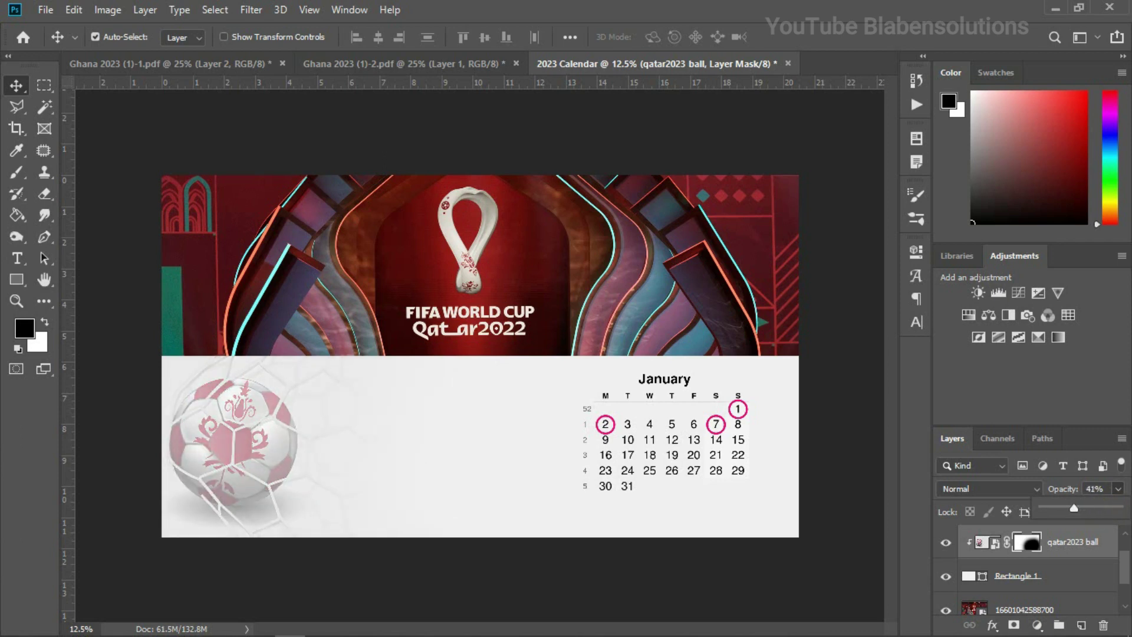
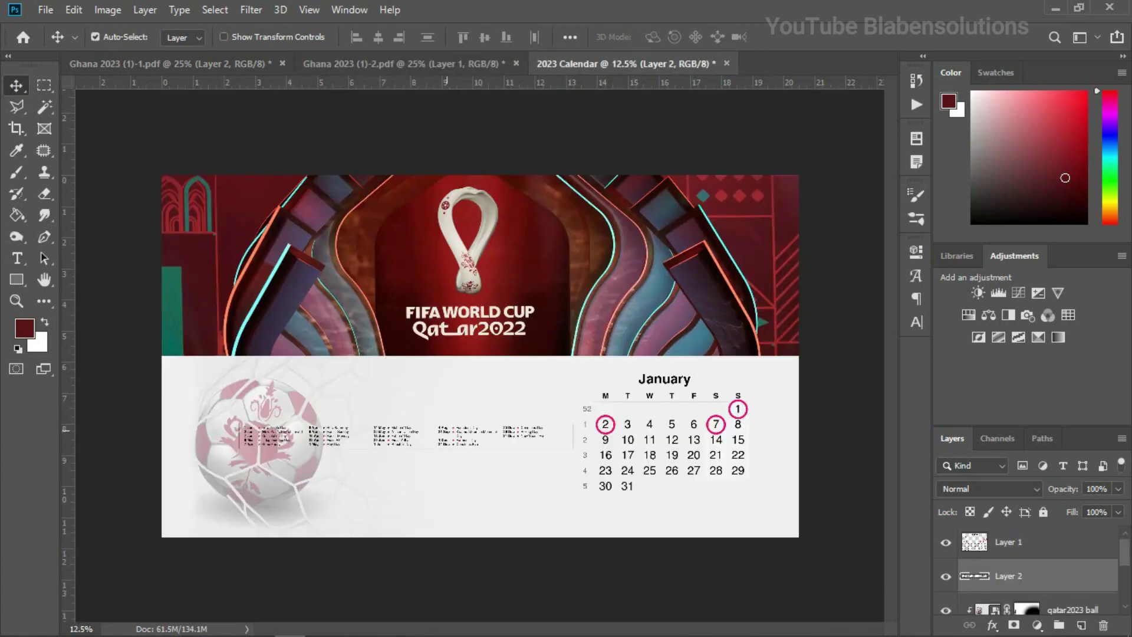
# Scale the holiday list on Layer 2 to 175.69% and centre it along the lower edge of the light panel.
pyautogui.hotkey('ctrl', 't')
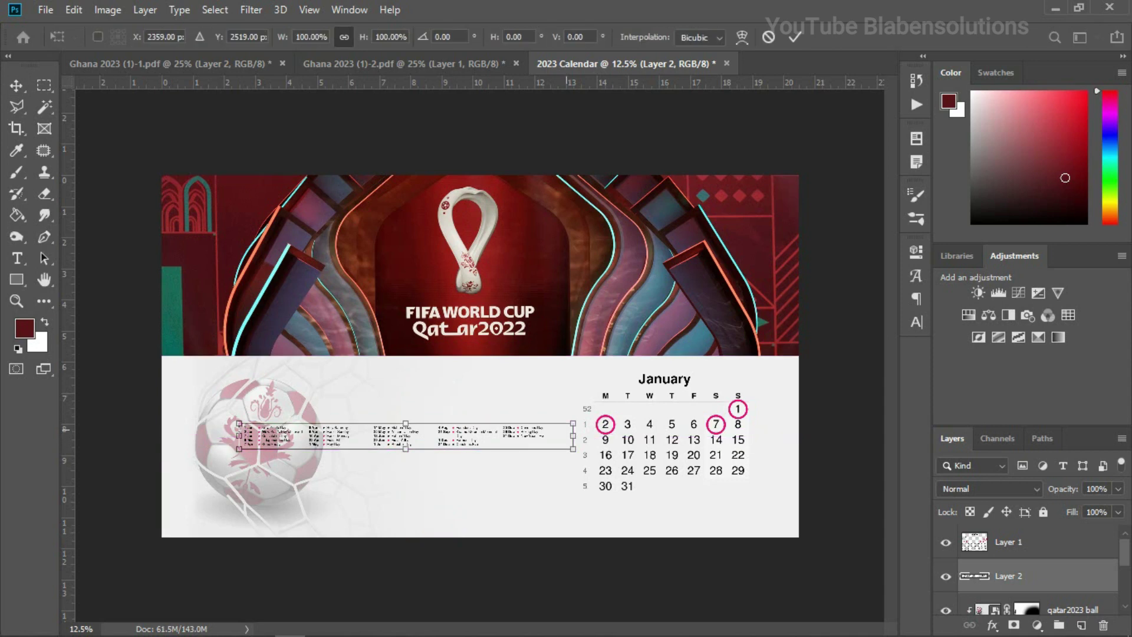
pyautogui.moveTo(574, 423); pyautogui.dragTo(700, 414)
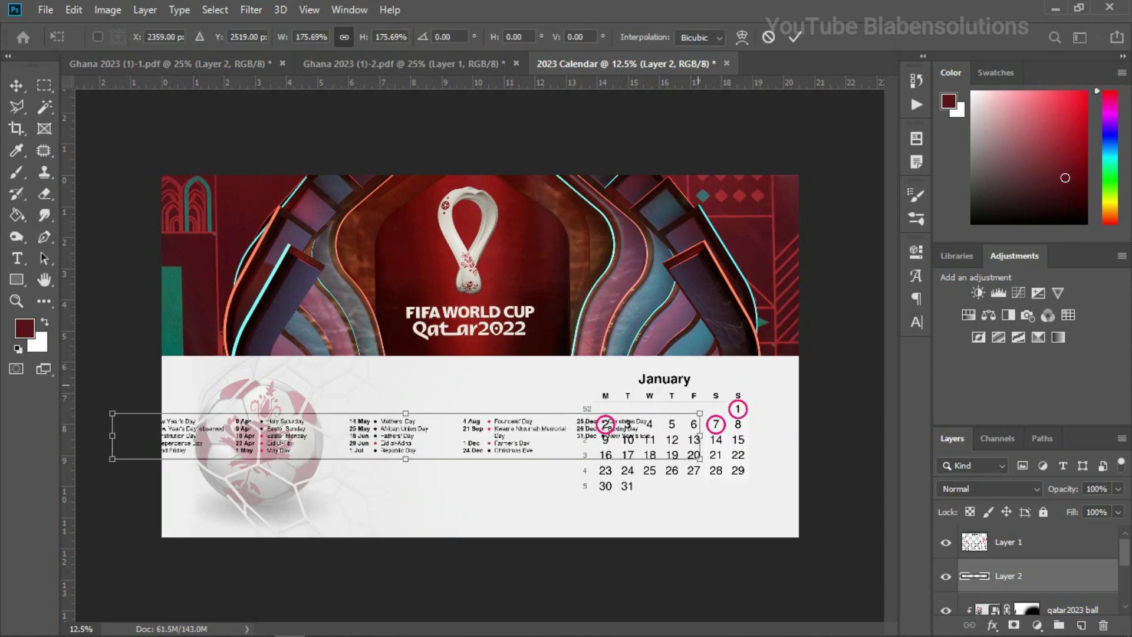
pyautogui.moveTo(521, 451); pyautogui.dragTo(580, 468)
pyautogui.moveTo(580, 407); pyautogui.dragTo(598, 460)
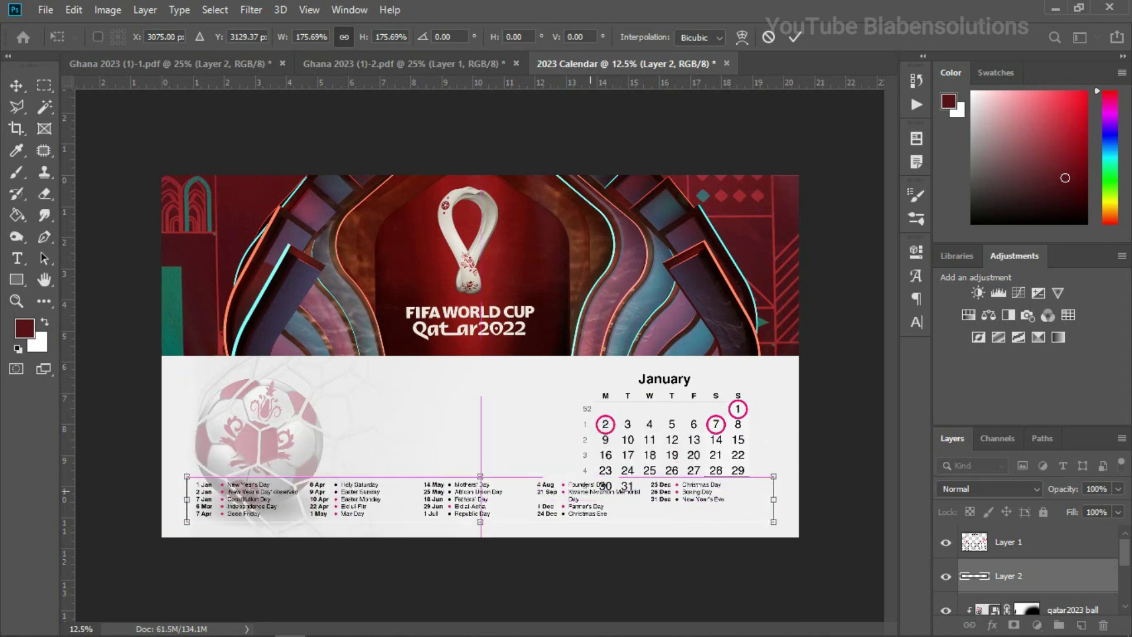
pyautogui.press('Return')
# Shift the Rectangle 1 panel slightly up and raise the January calendar clear of the holiday list.
pyautogui.moveTo(696, 361); pyautogui.dragTo(699, 346)
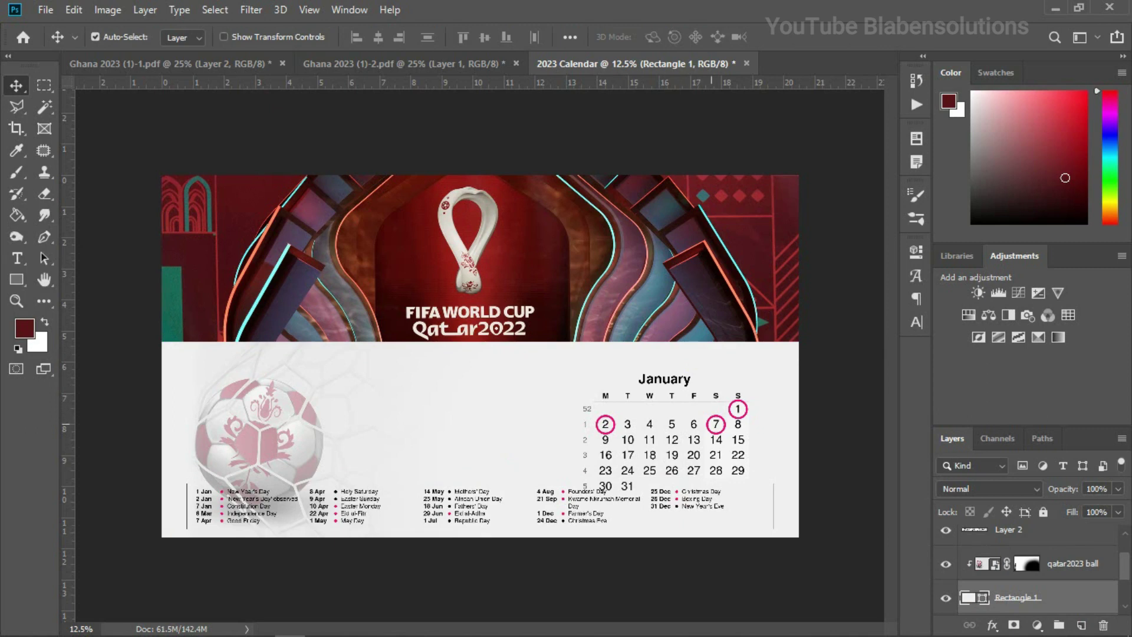
pyautogui.moveTo(739, 437); pyautogui.dragTo(740, 419)
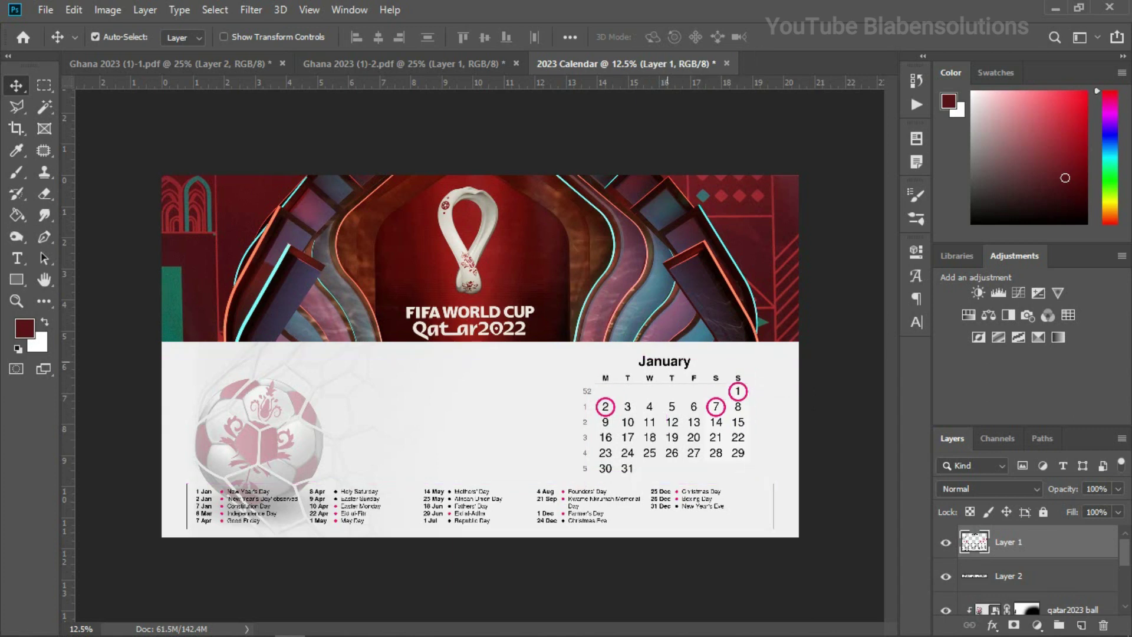
# Select the January title on Layer 1 with a rectangular marquee, delete it and clear the selection.
pyautogui.click(45, 86)
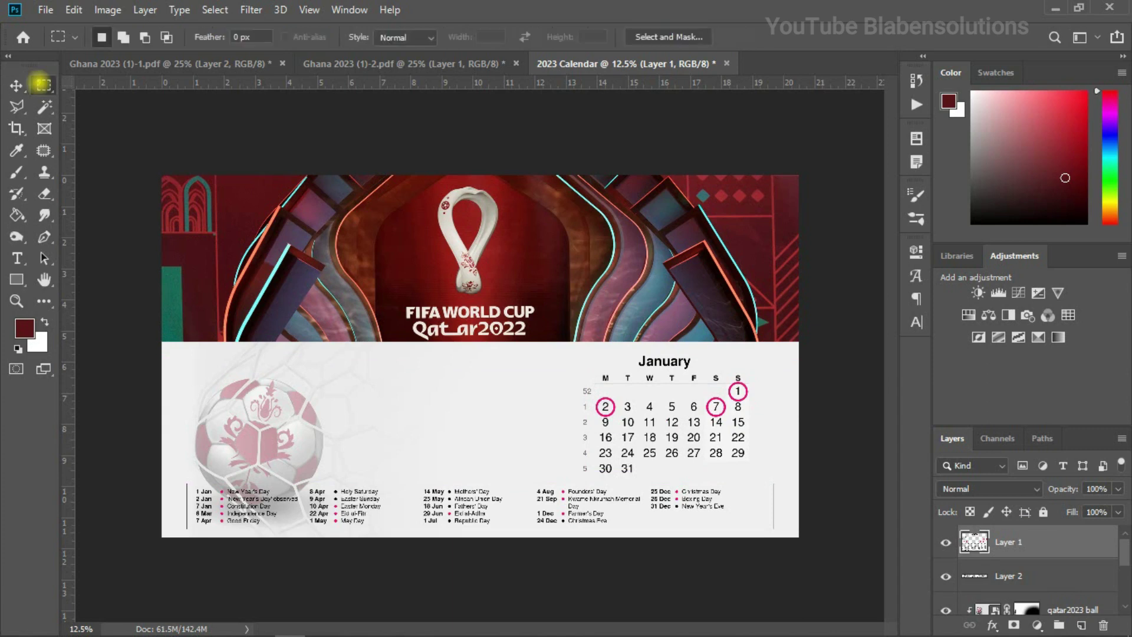
pyautogui.moveTo(620, 332); pyautogui.dragTo(715, 369)
pyautogui.press('Delete')
pyautogui.hotkey('ctrl', 'd')
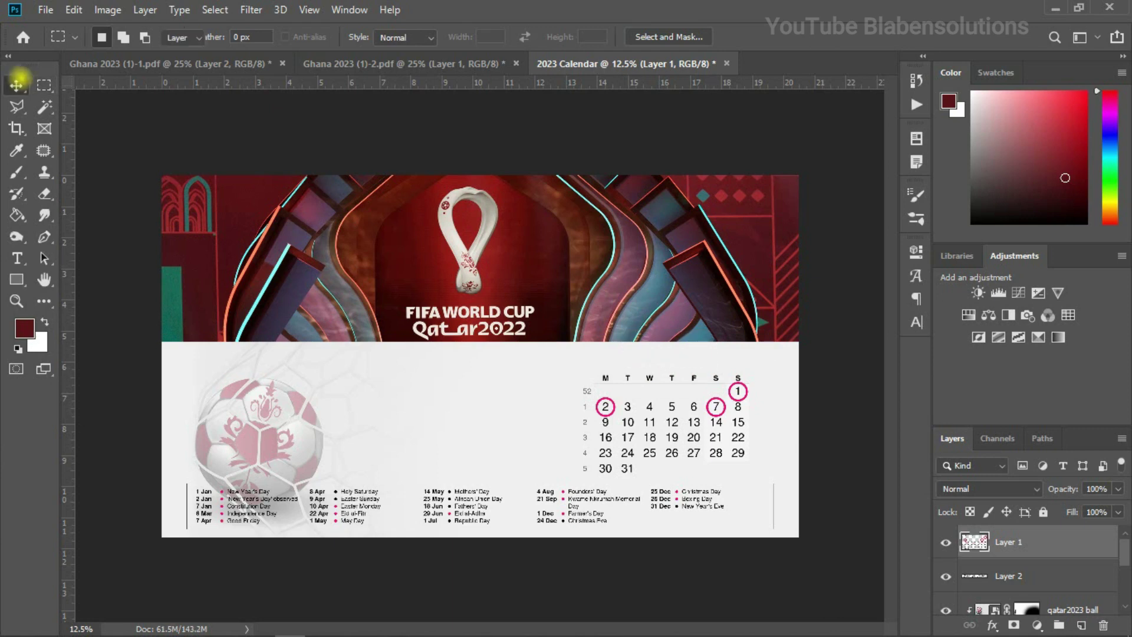
# Move the untitled calendar grid slightly up, and shift the World Cup background image a little upward.
pyautogui.click(16, 85)
pyautogui.moveTo(739, 413); pyautogui.dragTo(735, 403)
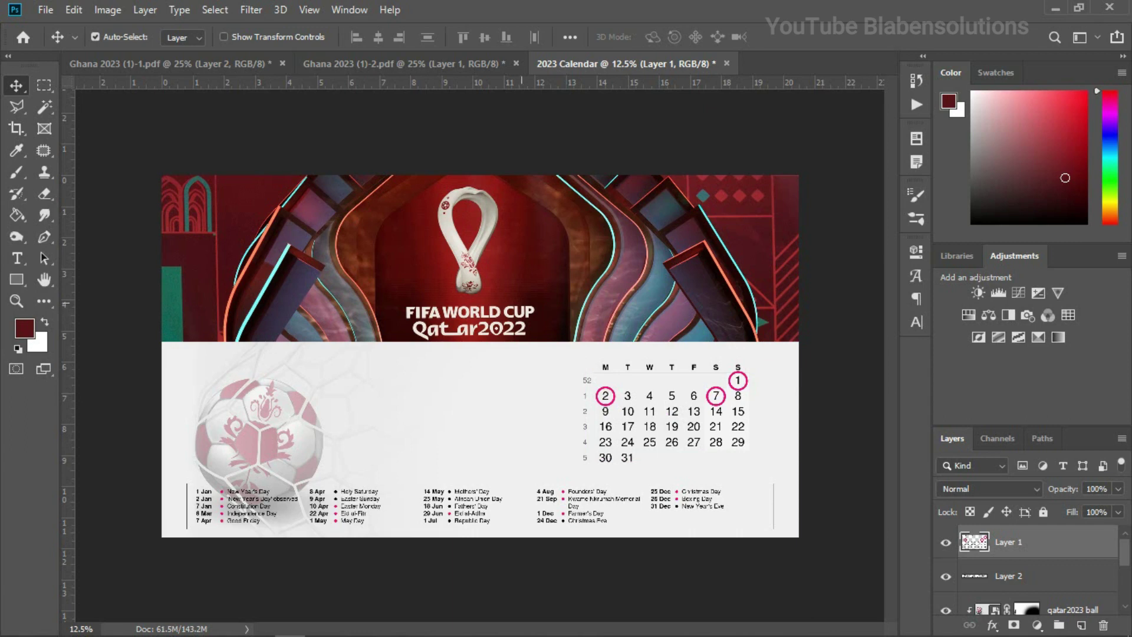
pyautogui.moveTo(496, 303); pyautogui.dragTo(496, 292)
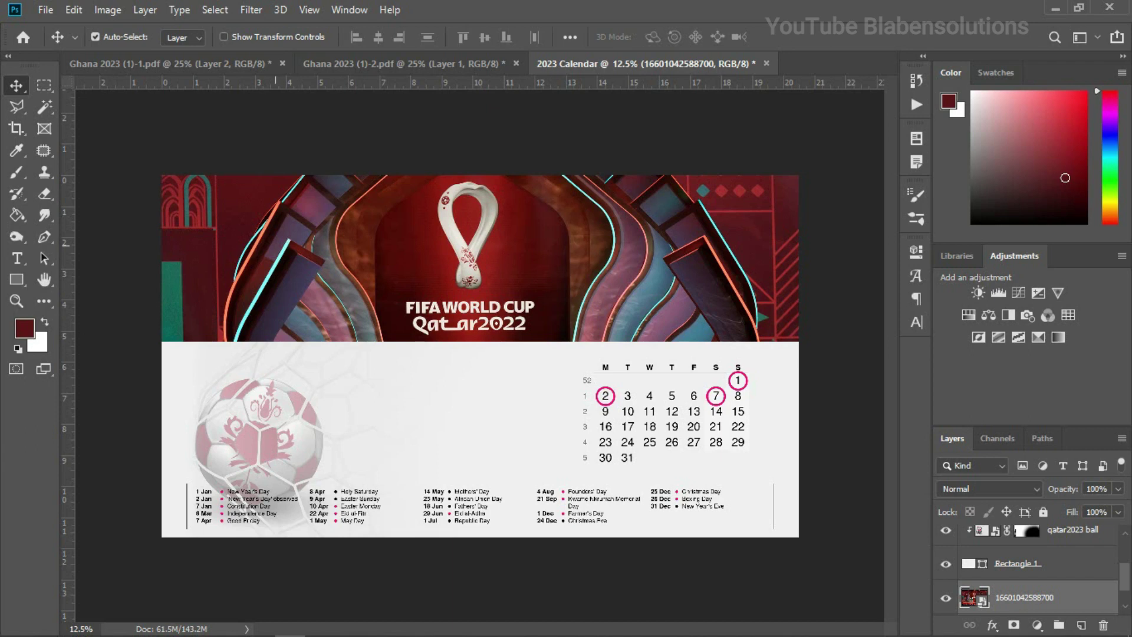
pyautogui.click(44, 151)
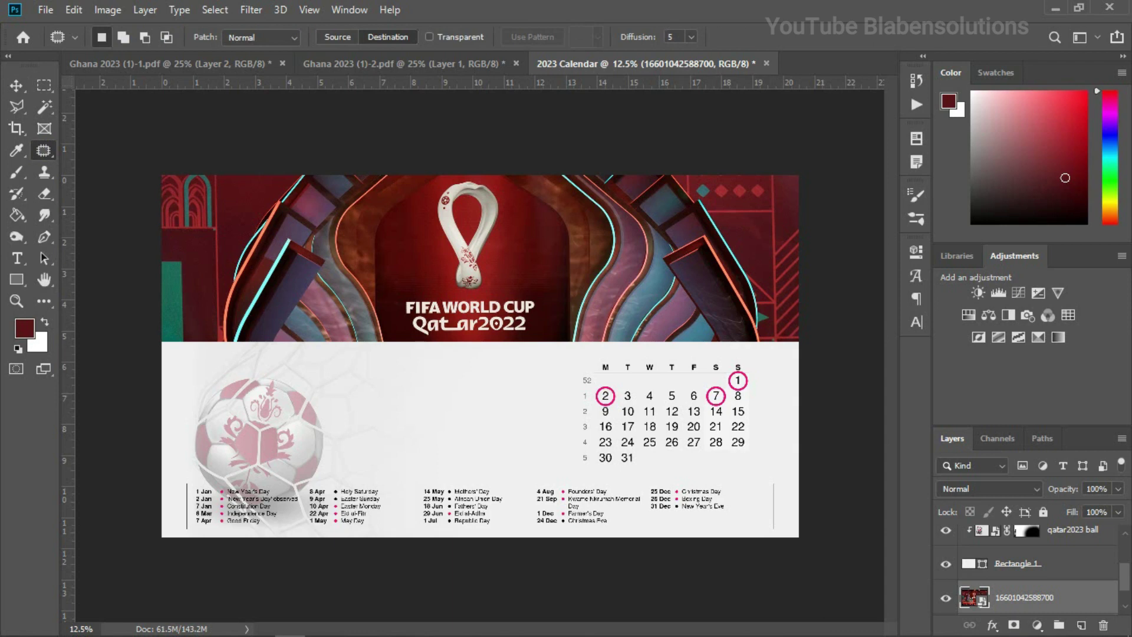
pyautogui.click(945, 563)
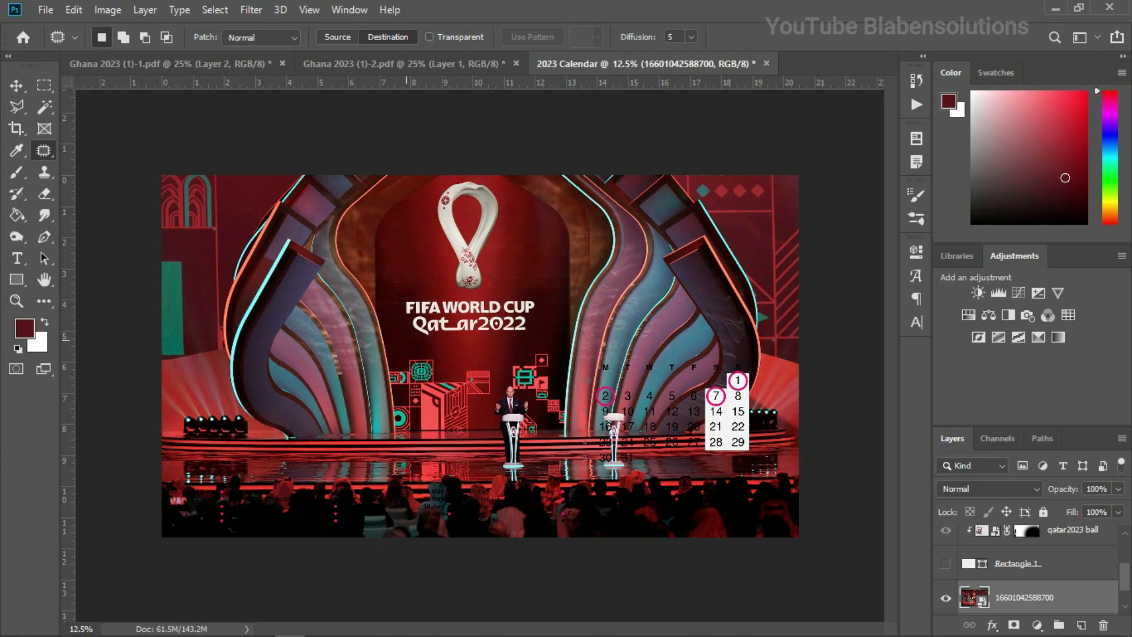
pyautogui.moveTo(406, 345)
pyautogui.mouseDown()
pyautogui.moveTo(406, 356)
pyautogui.moveTo(534, 354)
pyautogui.moveTo(482, 336)
pyautogui.moveTo(407, 338)
pyautogui.mouseUp()
pyautogui.rightClick(1026, 597)
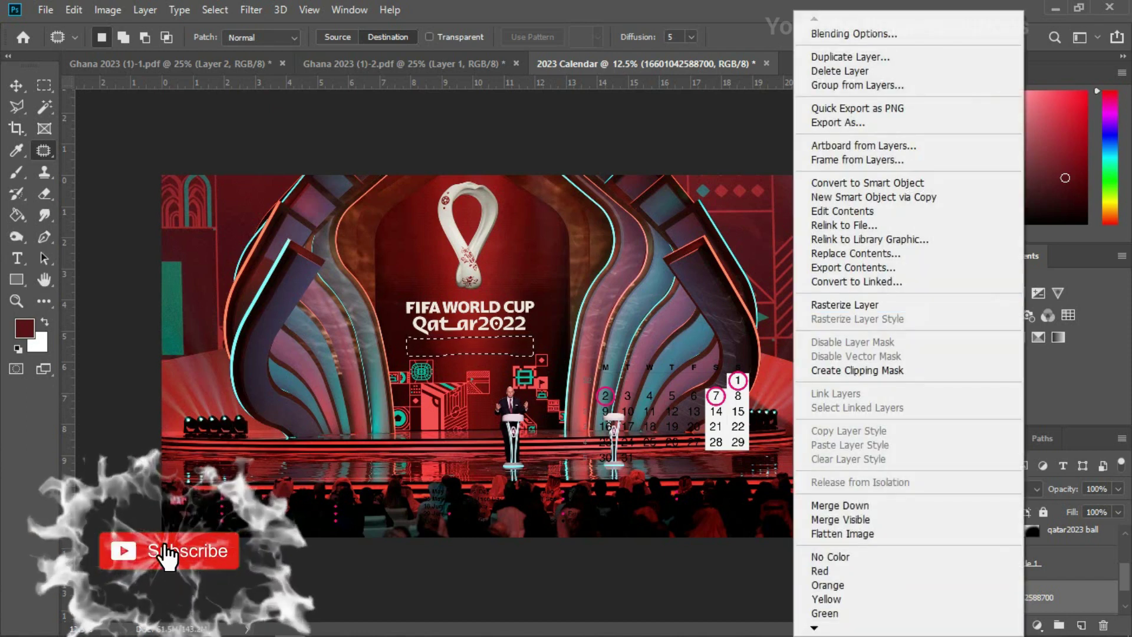
pyautogui.press('Escape')
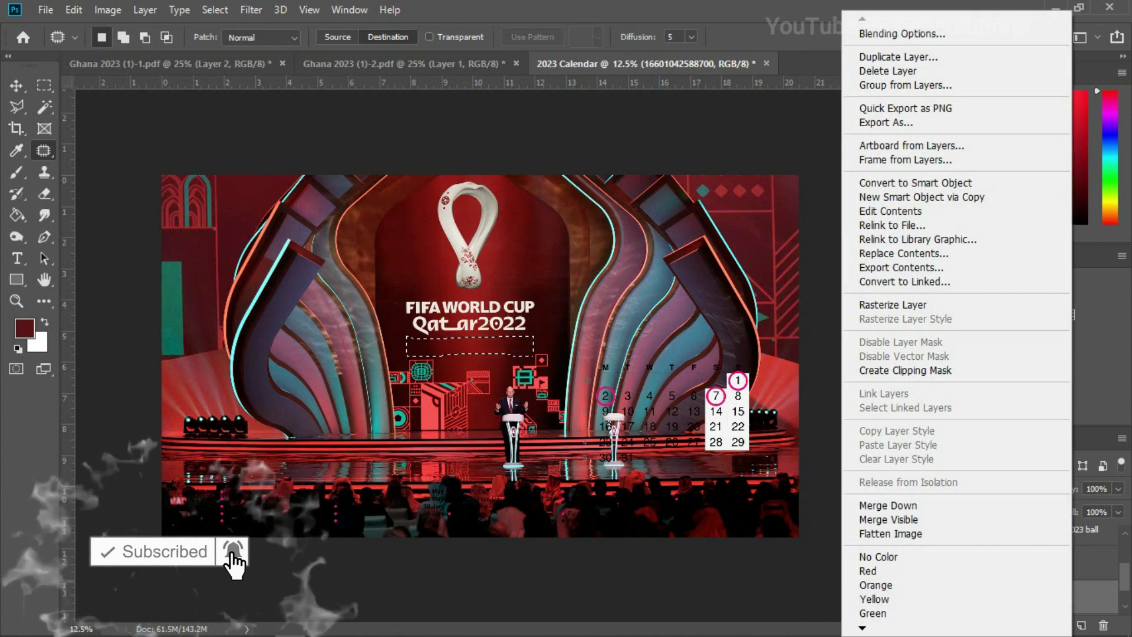
pyautogui.rightClick(1084, 594)
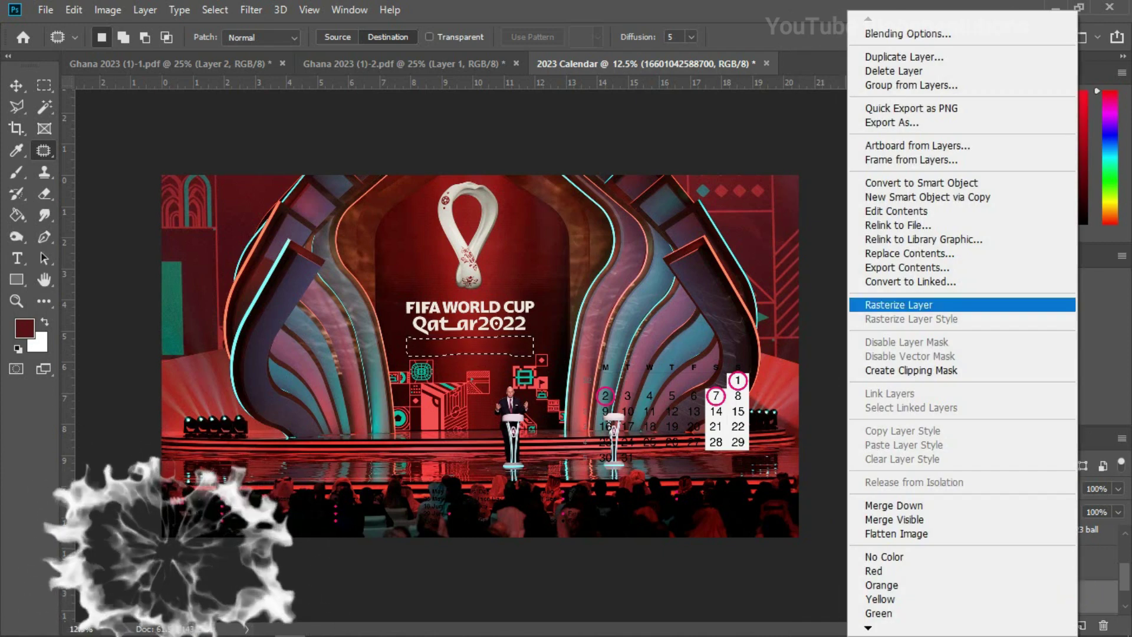
pyautogui.click(899, 305)
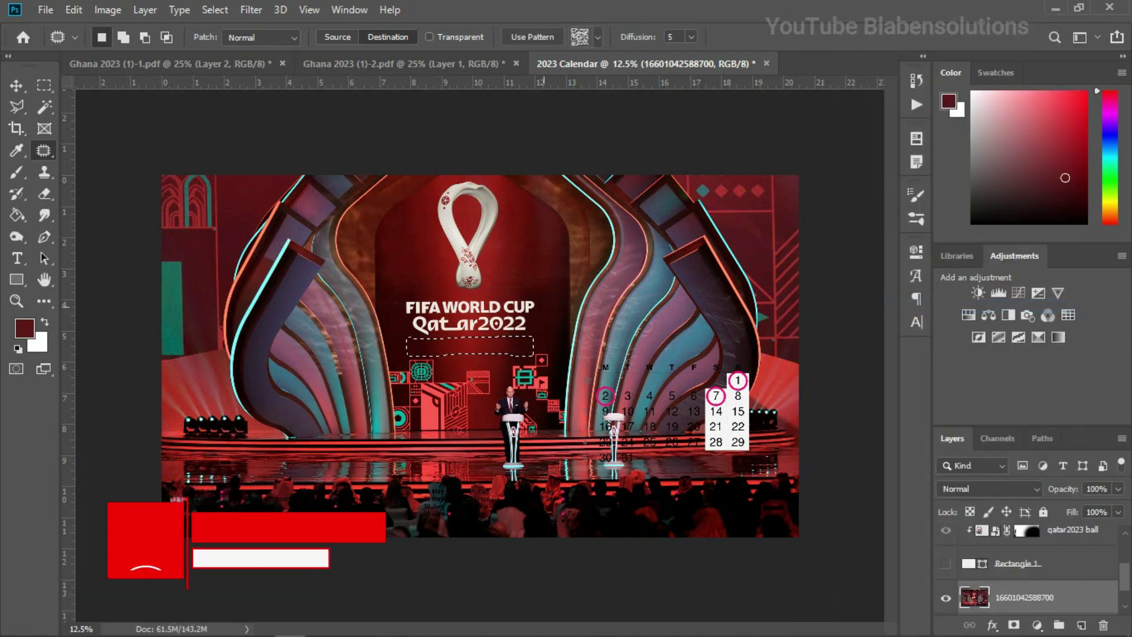
# Try to cover the Qatar2022 lettering with the outlined strip of plain background using the Patch tool.
pyautogui.moveTo(489, 345); pyautogui.dragTo(489, 322)
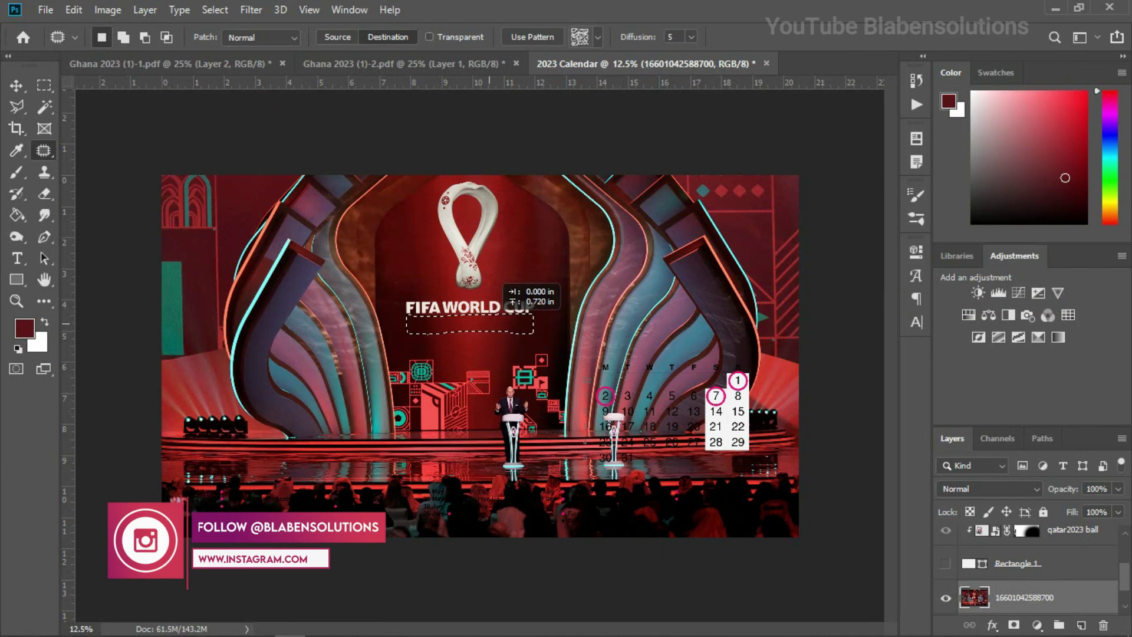
pyautogui.moveTo(483, 326); pyautogui.dragTo(482, 322)
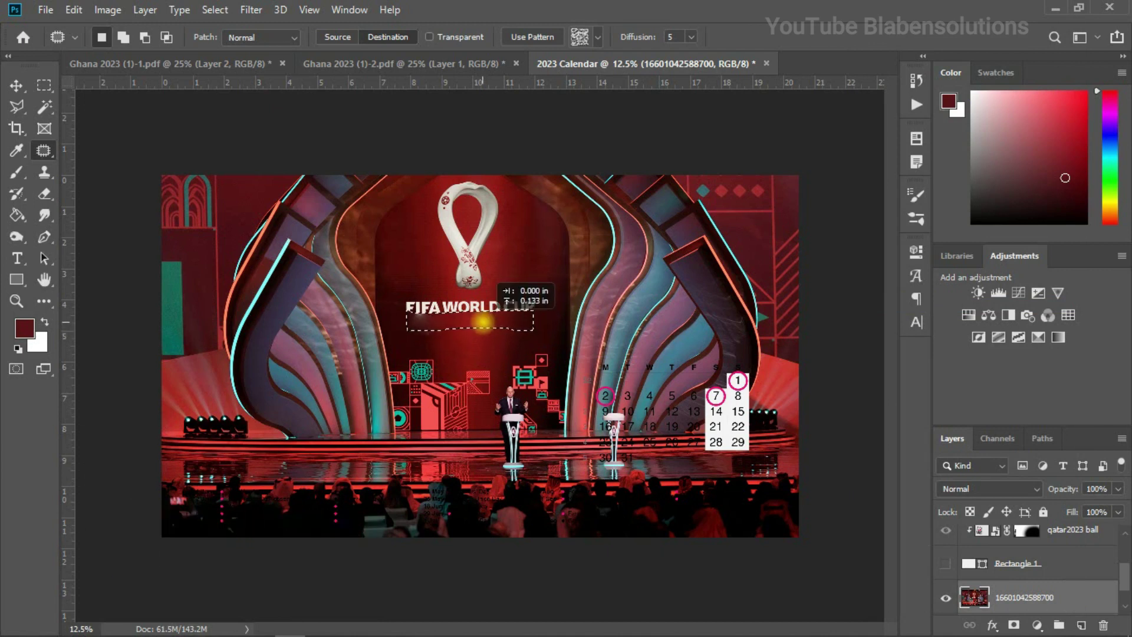
pyautogui.moveTo(485, 323); pyautogui.dragTo(500, 333)
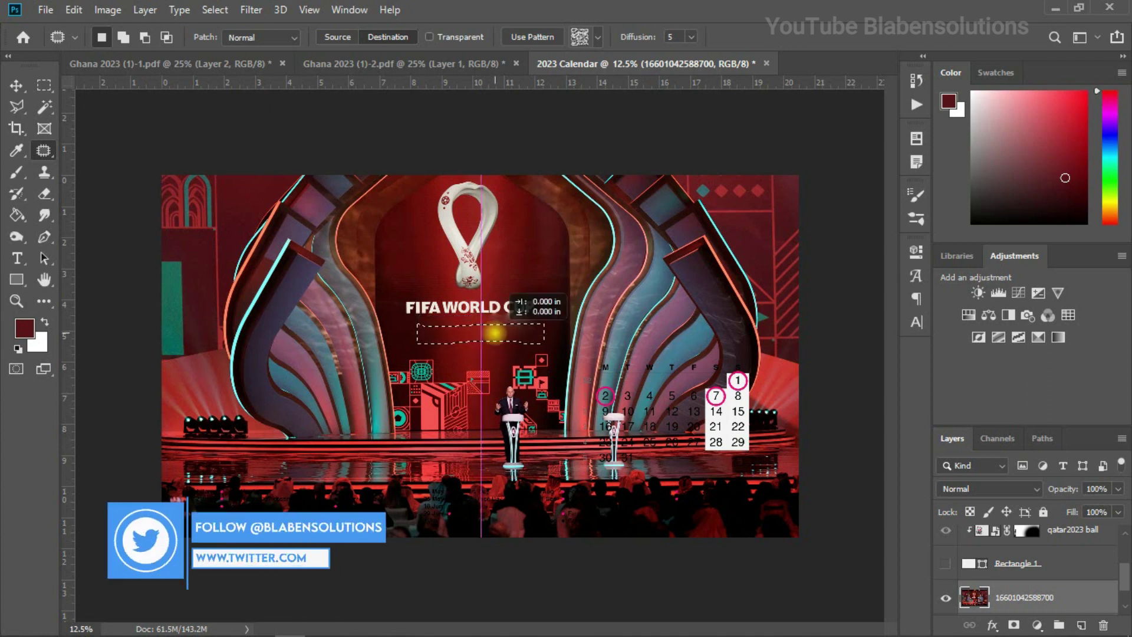
pyautogui.moveTo(500, 333); pyautogui.dragTo(490, 329)
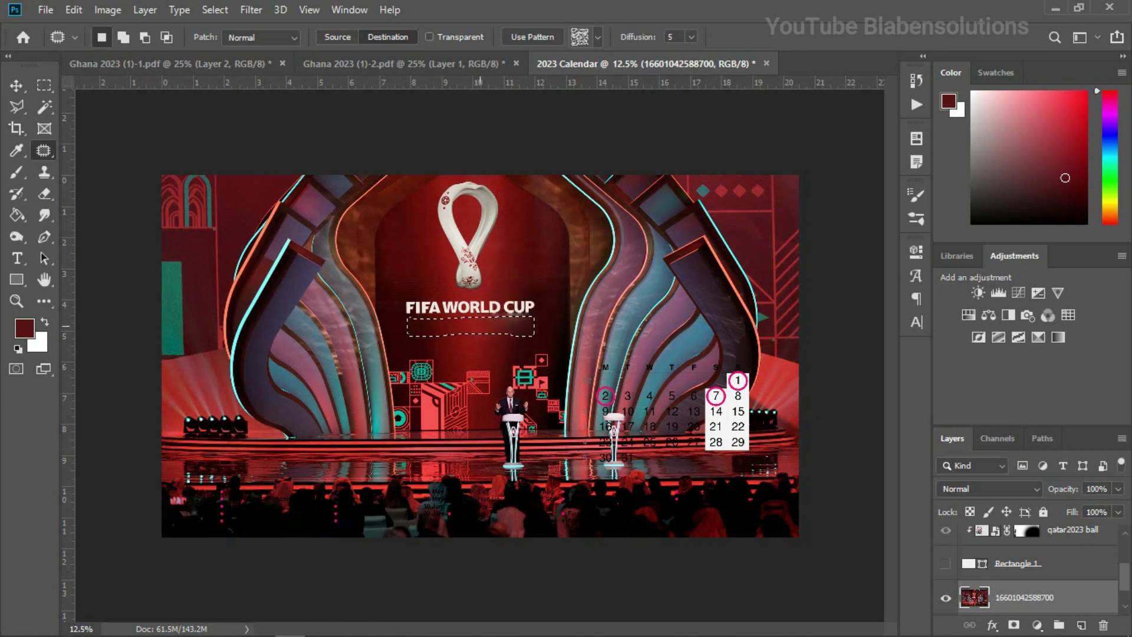
pyautogui.moveTo(481, 327); pyautogui.dragTo(479, 345)
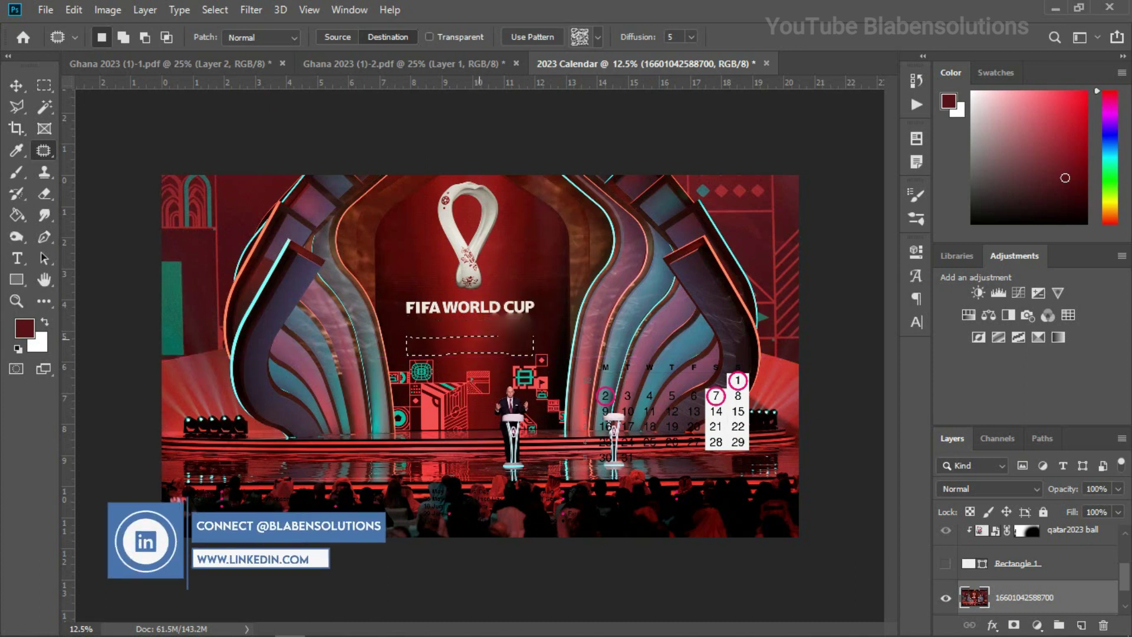
pyautogui.hotkey('ctrl', 'd')
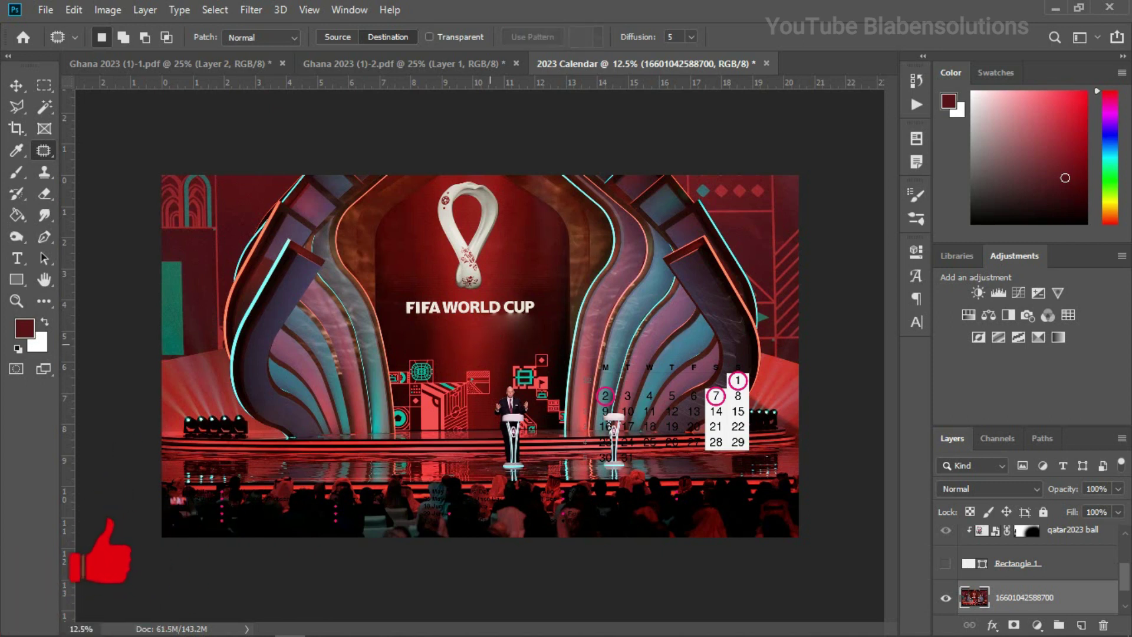
pyautogui.hotkey('ctrl', 'shift', 'd')
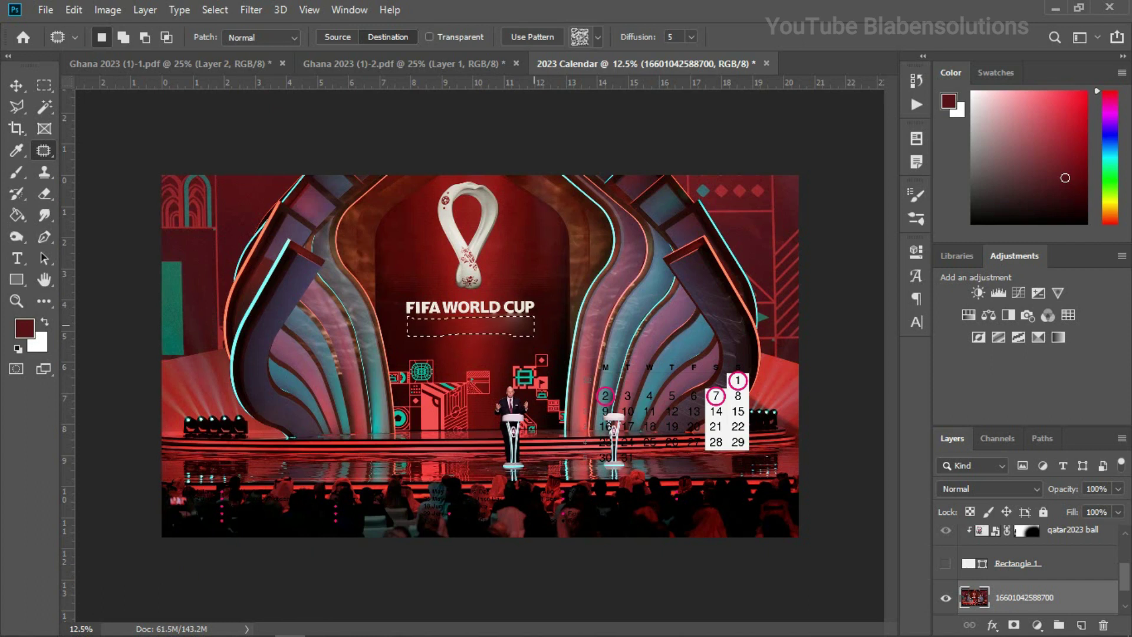
pyautogui.moveTo(471, 329); pyautogui.dragTo(481, 324)
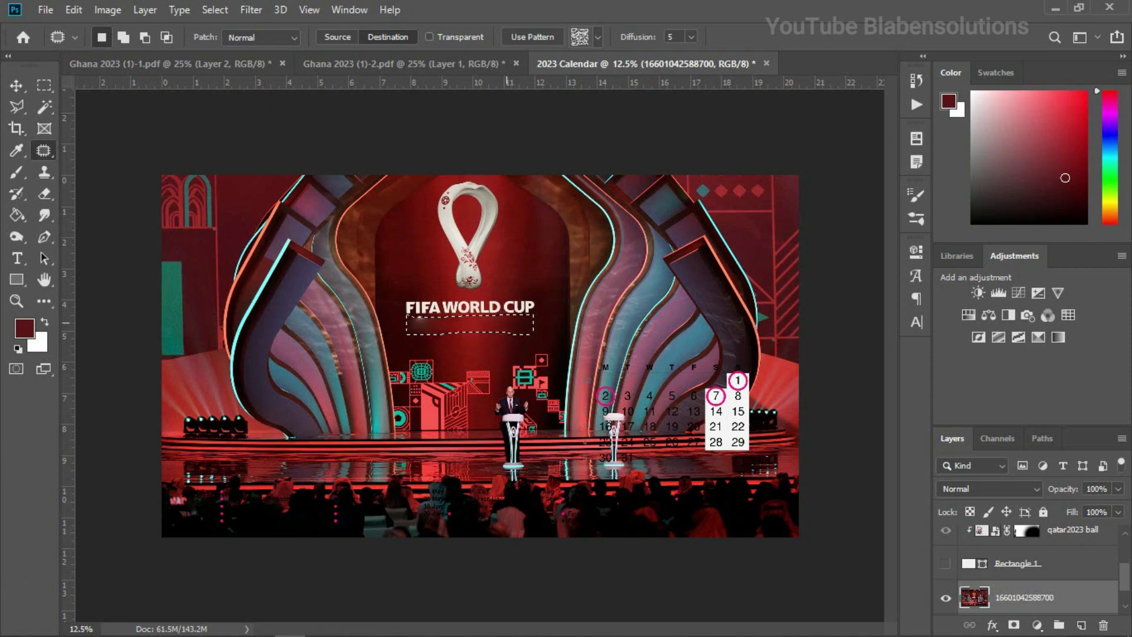
pyautogui.moveTo(494, 327)
pyautogui.mouseDown()
pyautogui.moveTo(479, 345)
pyautogui.moveTo(479, 324)
pyautogui.mouseUp()
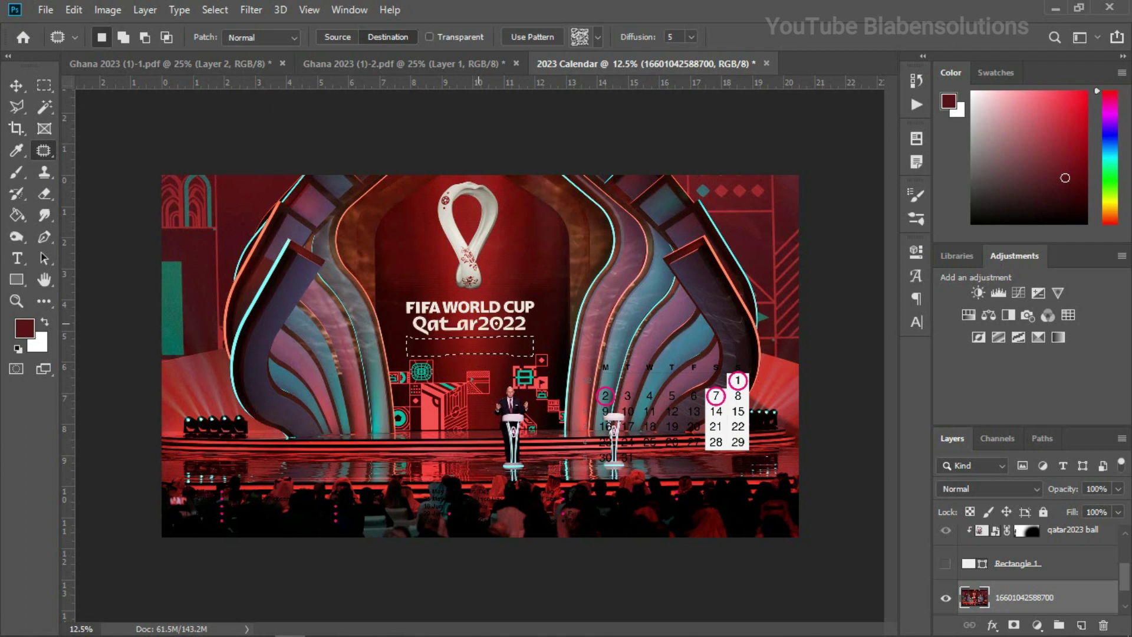
# Patch the Qatar2022 lettering over with the plain red strip, clear the selection, and show Rectangle 1 again.
pyautogui.moveTo(476, 342); pyautogui.dragTo(476, 315)
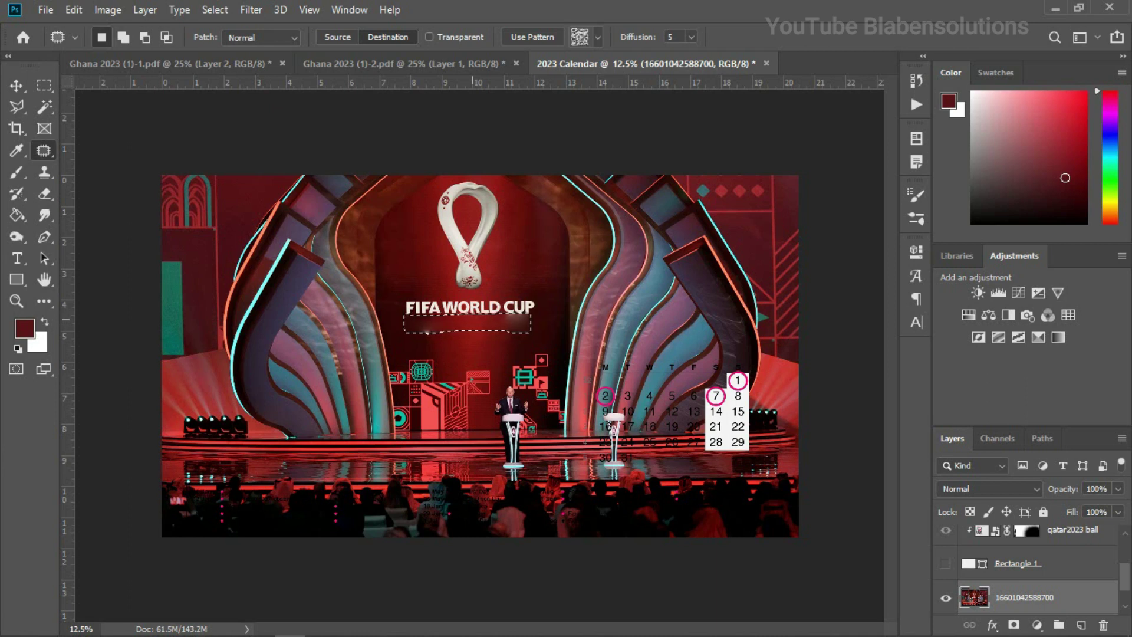
pyautogui.moveTo(476, 347); pyautogui.dragTo(476, 337)
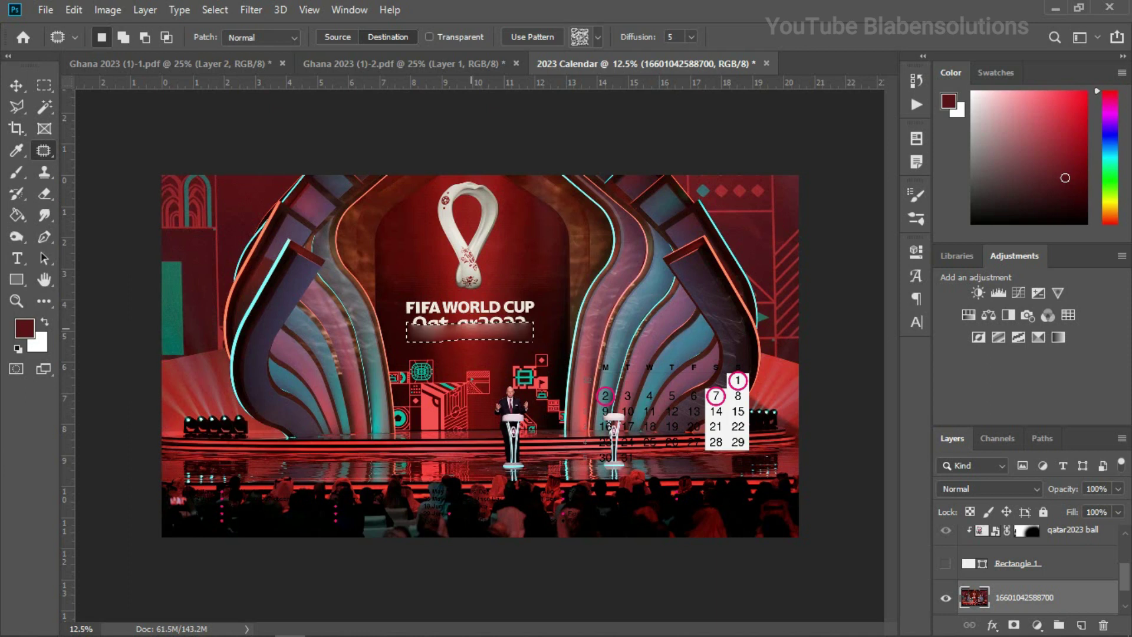
pyautogui.moveTo(474, 328); pyautogui.dragTo(475, 350)
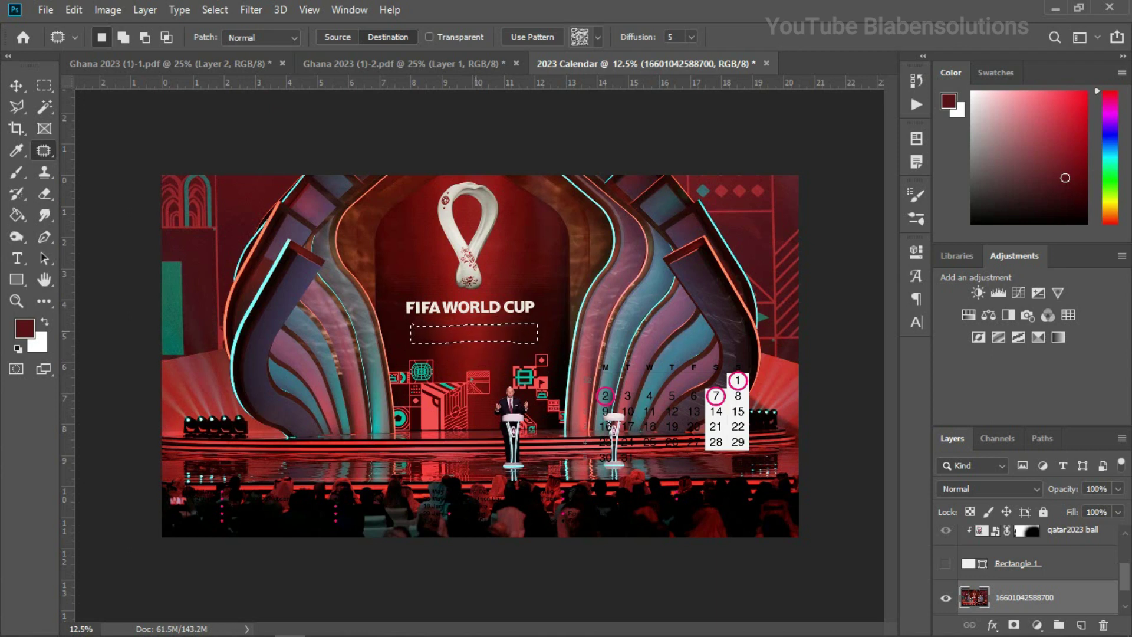
pyautogui.hotkey('ctrl', 'd')
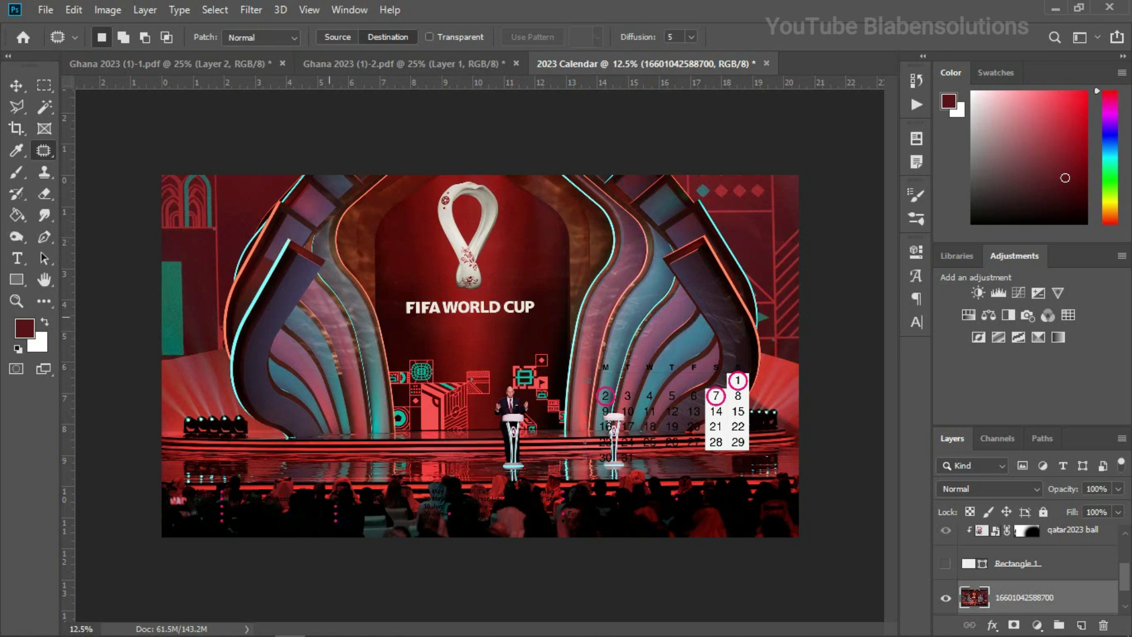
pyautogui.click(16, 86)
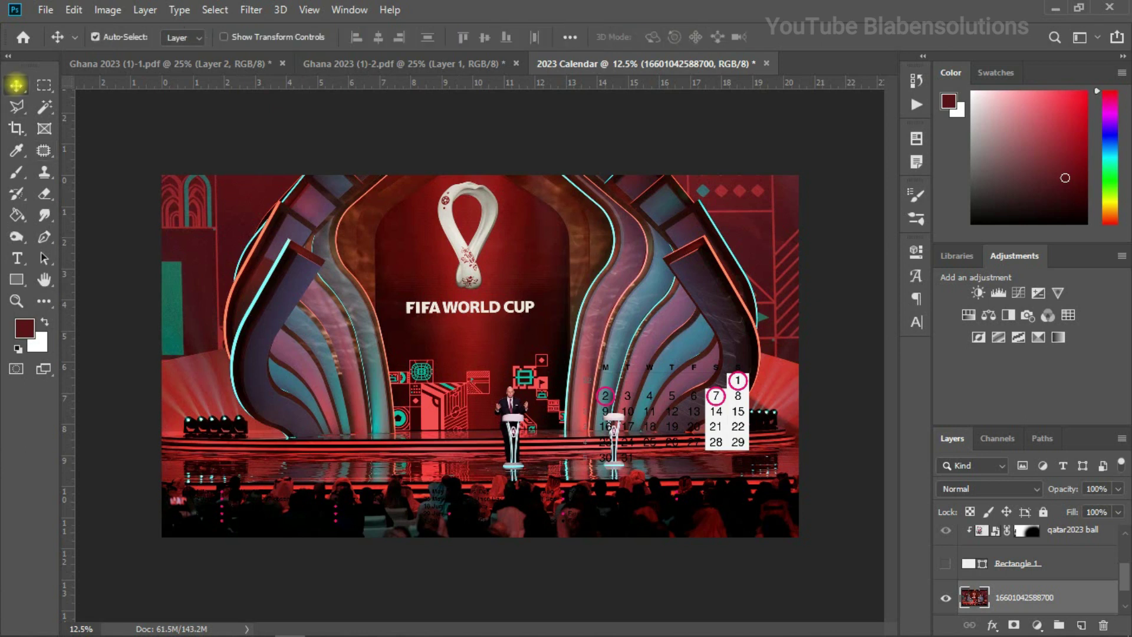
pyautogui.click(944, 563)
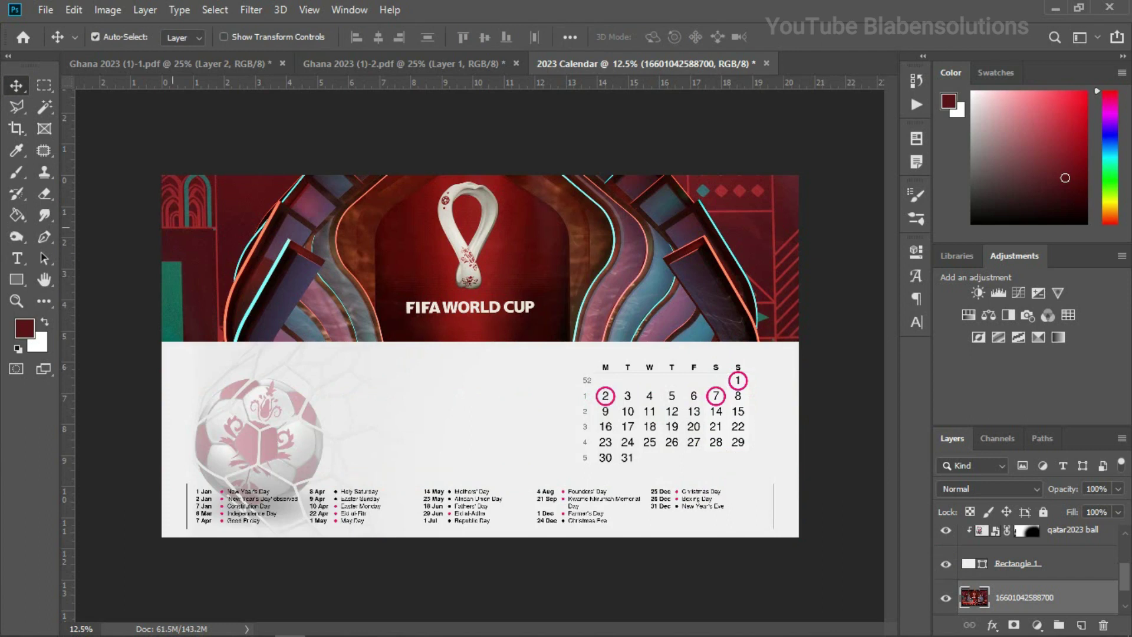
# Add the text "2023 Calendar" just beneath the FIFA WORLD CUP lettering.
pyautogui.click(17, 257)
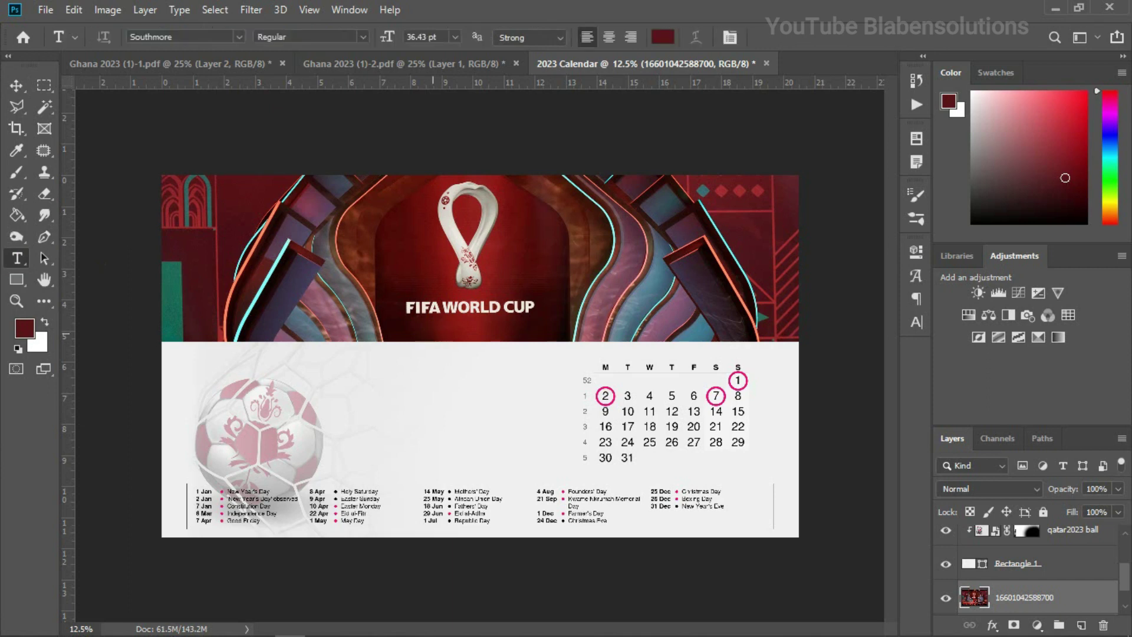
pyautogui.click(432, 333)
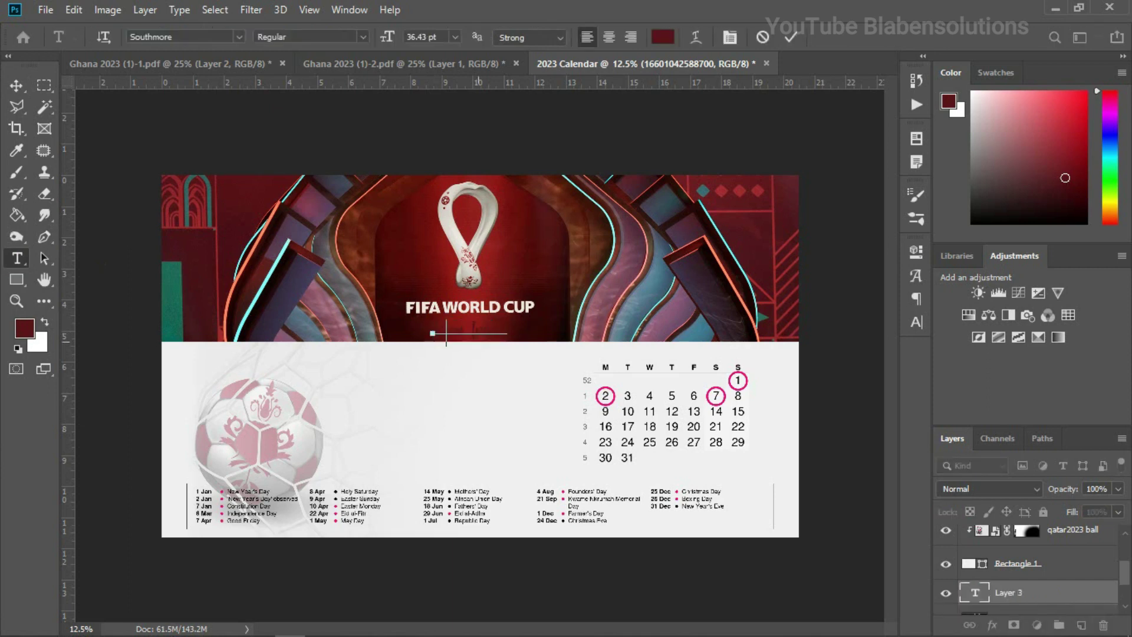
pyautogui.write('2023 Calendar')
pyautogui.click(10, 80)
pyautogui.hotkey('ctrl', 'Return')
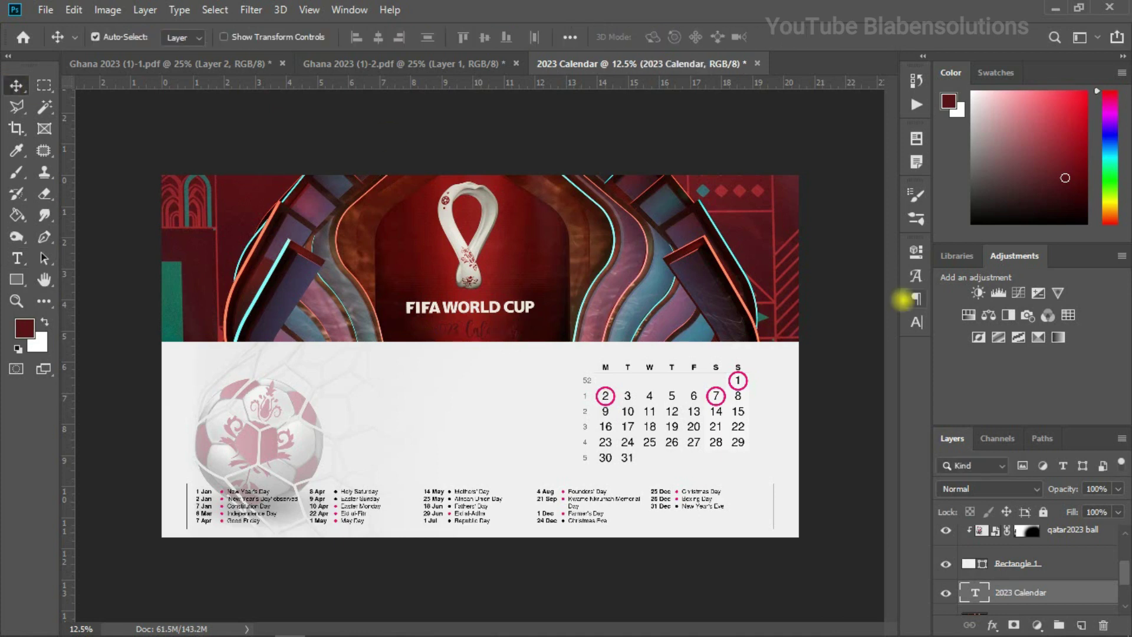
# Set the "2023 Calendar" title text to the Gotham font in Bold with automatic leading.
pyautogui.click(916, 321)
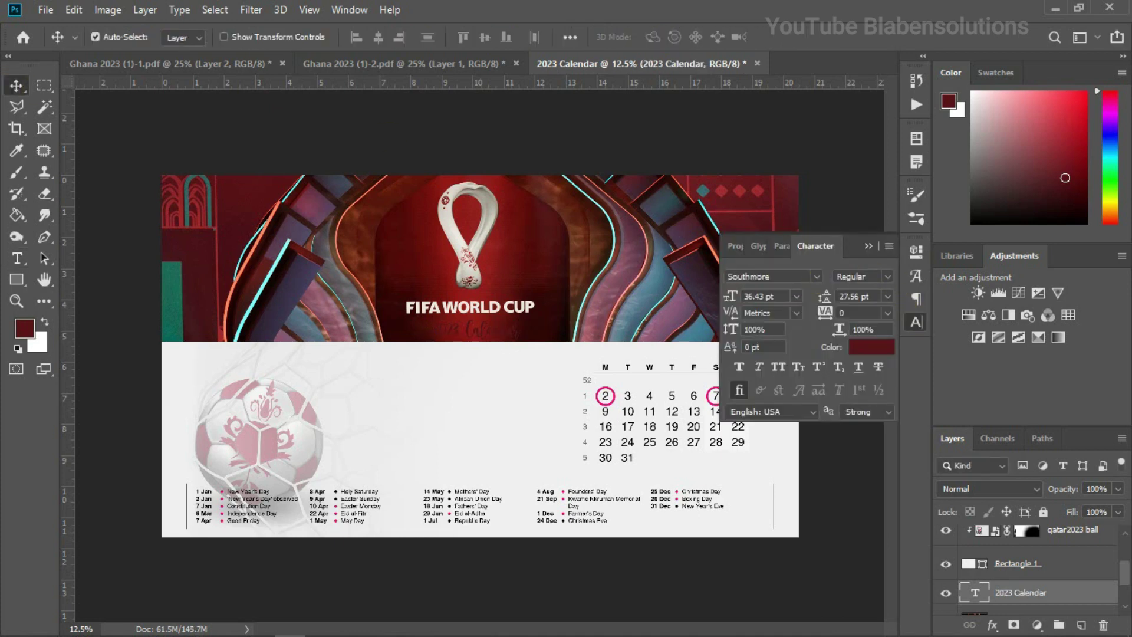
pyautogui.click(817, 276)
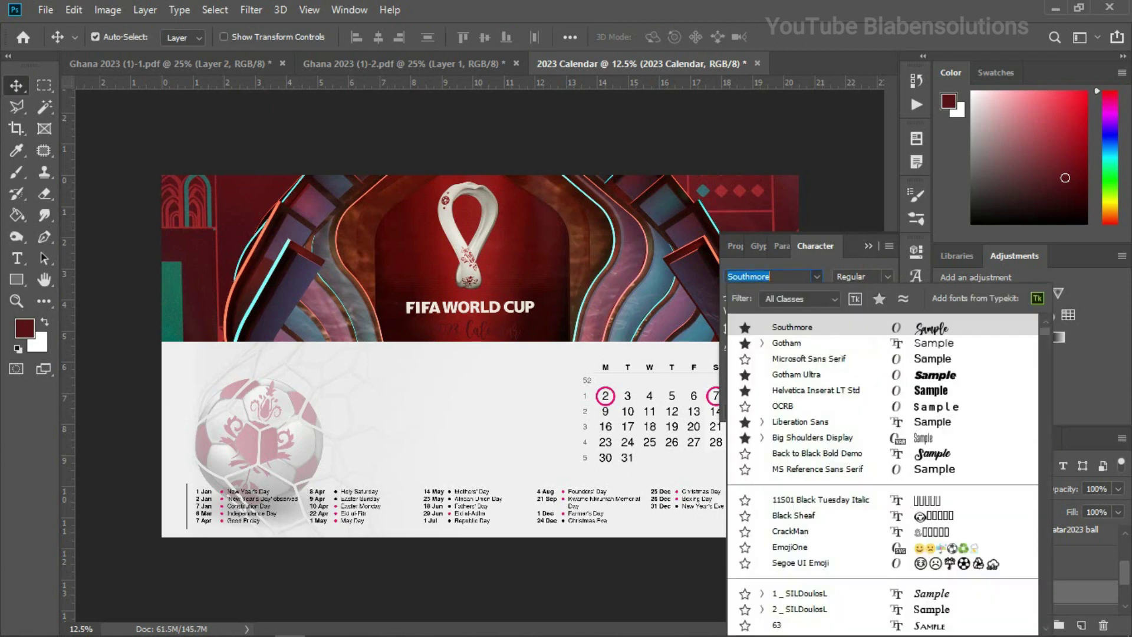
pyautogui.click(787, 343)
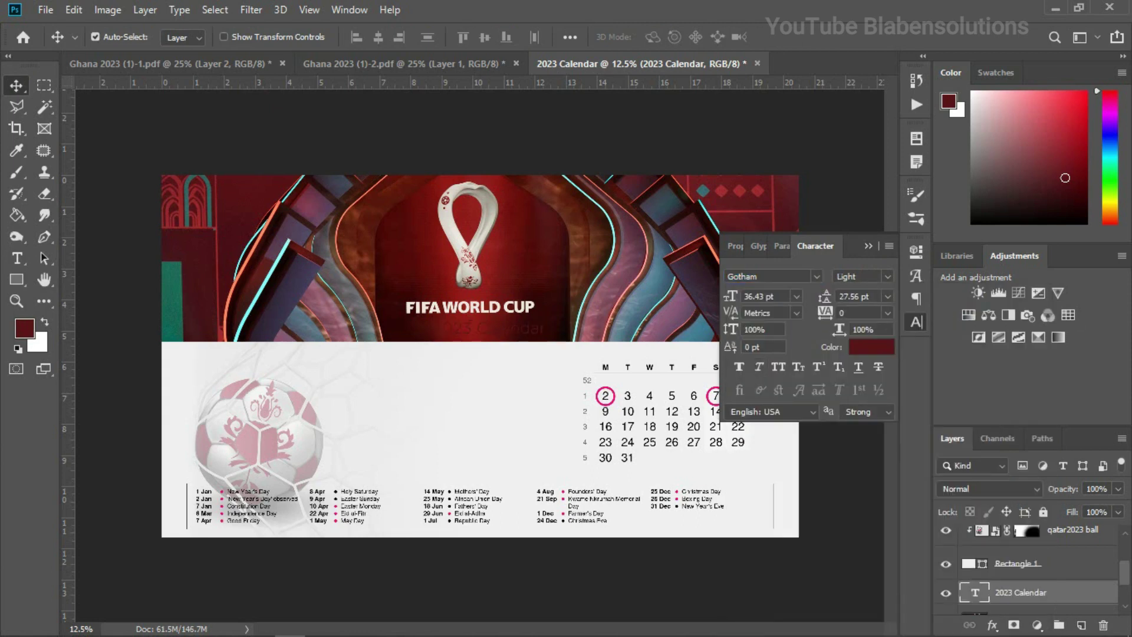
pyautogui.click(891, 277)
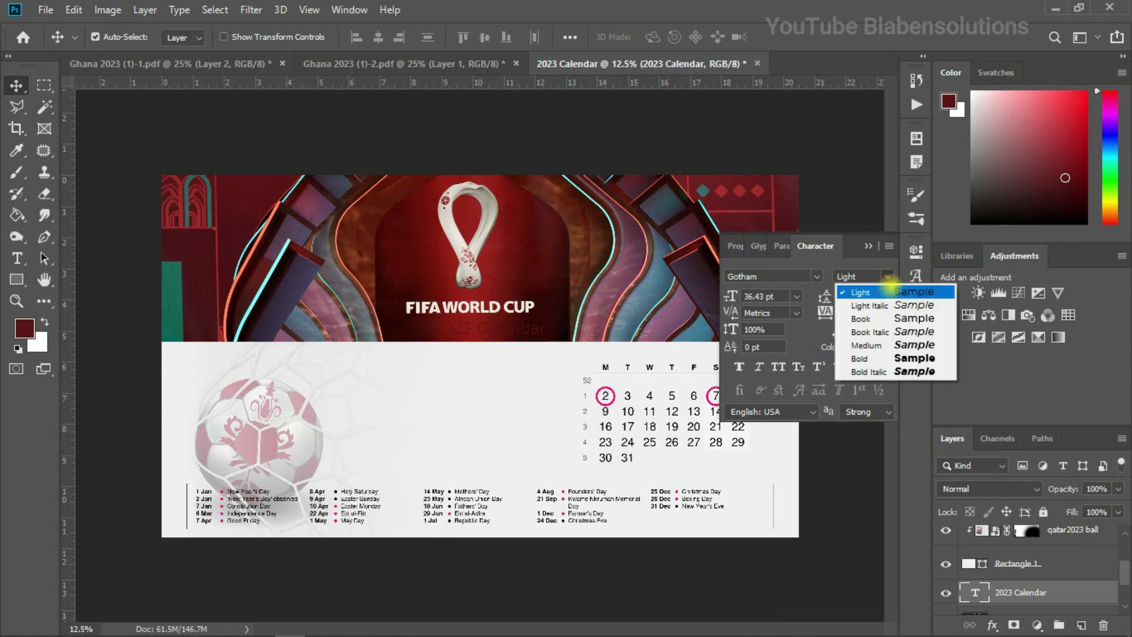
pyautogui.click(861, 356)
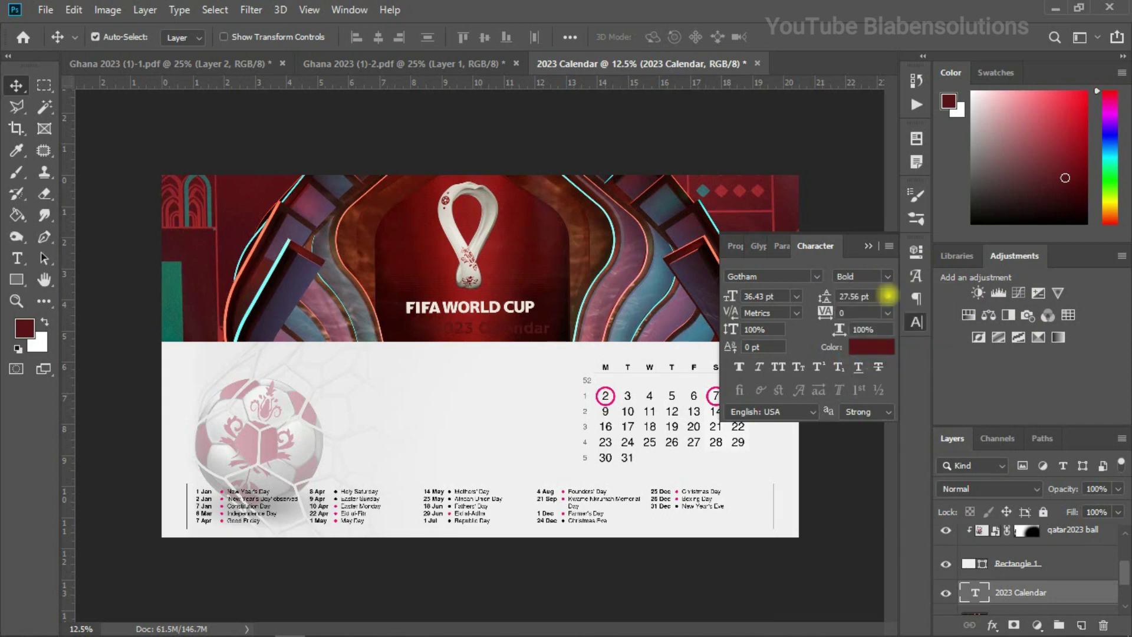
pyautogui.click(888, 296)
pyautogui.click(862, 311)
# Recolour the "2023 Calendar" title with the off-white sampled from the FIFA WORLD CUP lettering.
pyautogui.click(861, 350)
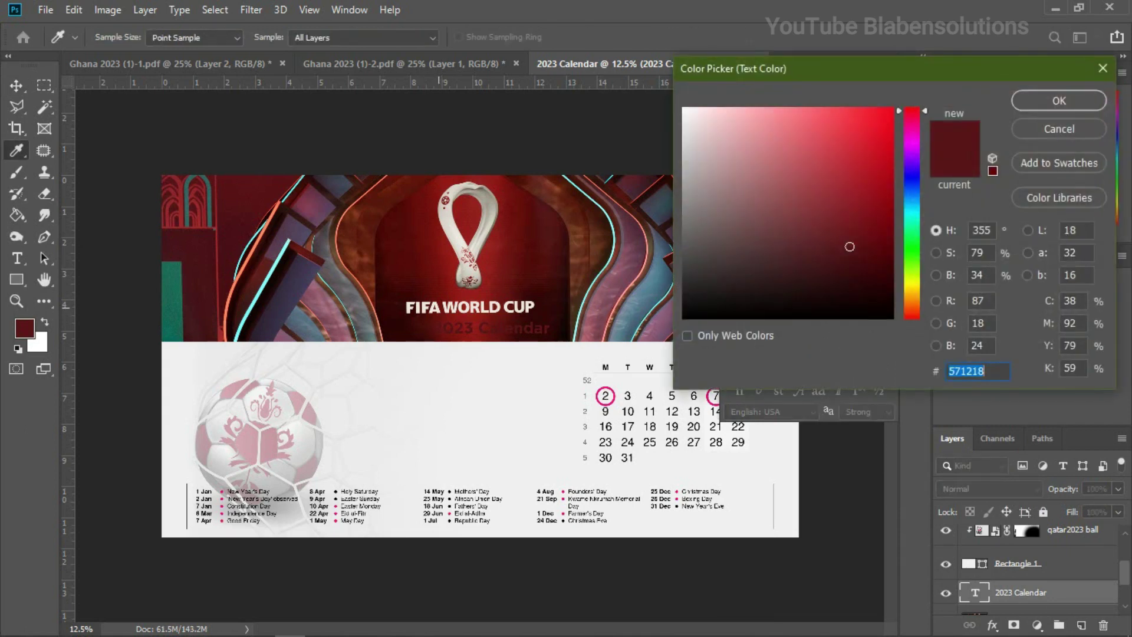
pyautogui.click(438, 307)
pyautogui.click(1039, 101)
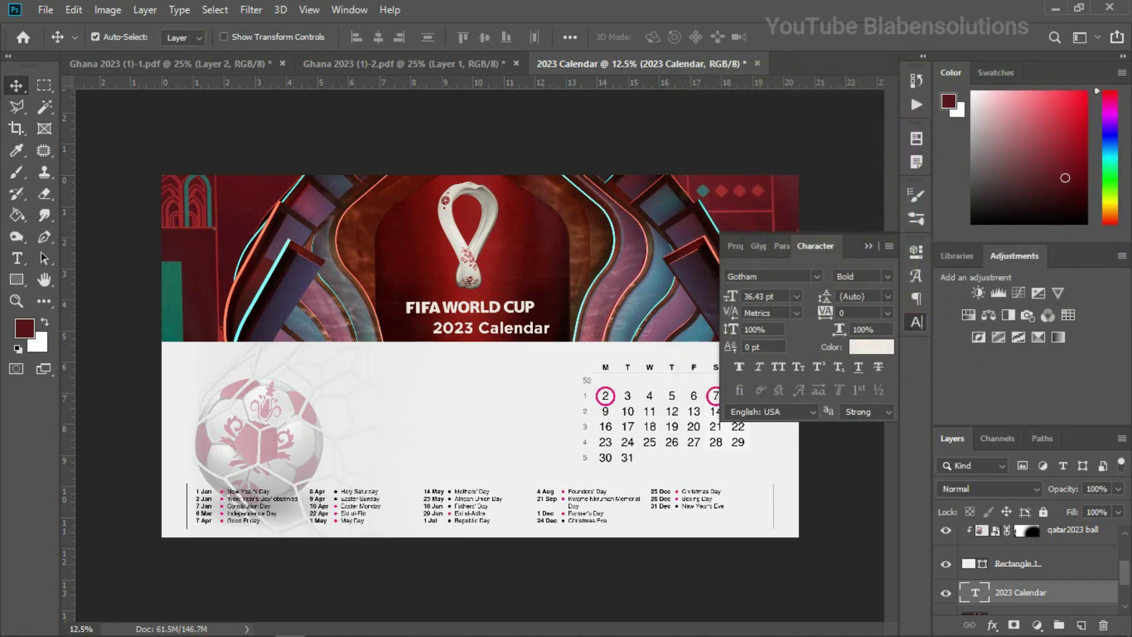
# Set the title in all caps, centred directly beneath FIFA WORLD CUP and scaled up to about 115%.
pyautogui.click(779, 367)
pyautogui.moveTo(529, 323); pyautogui.dragTo(493, 318)
pyautogui.press('ctrl')
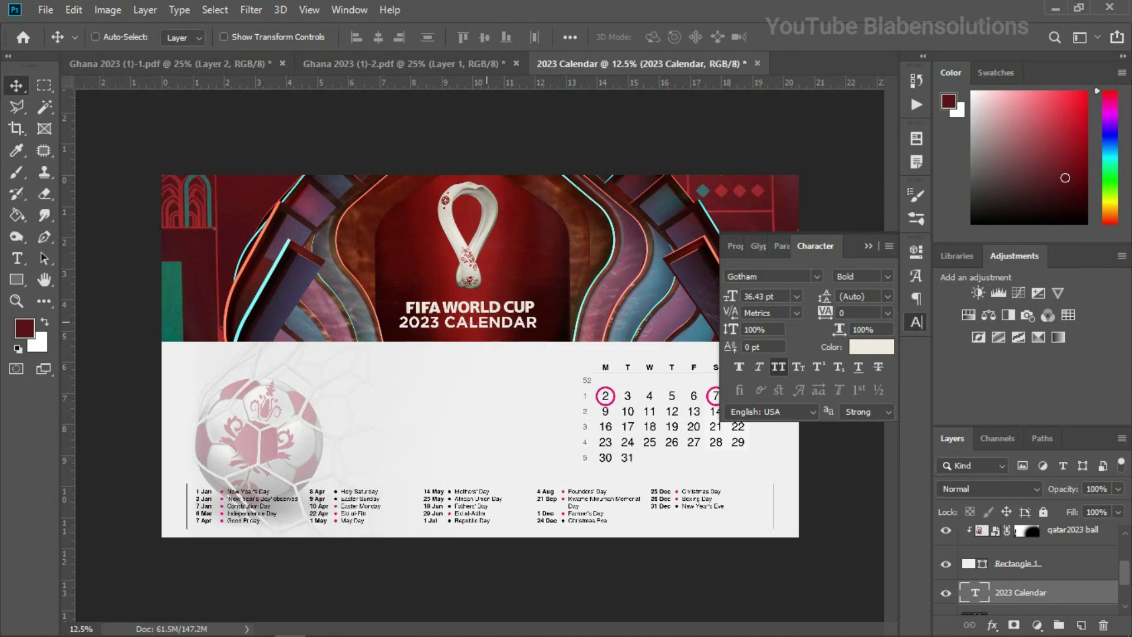
pyautogui.hotkey('ctrl', 't')
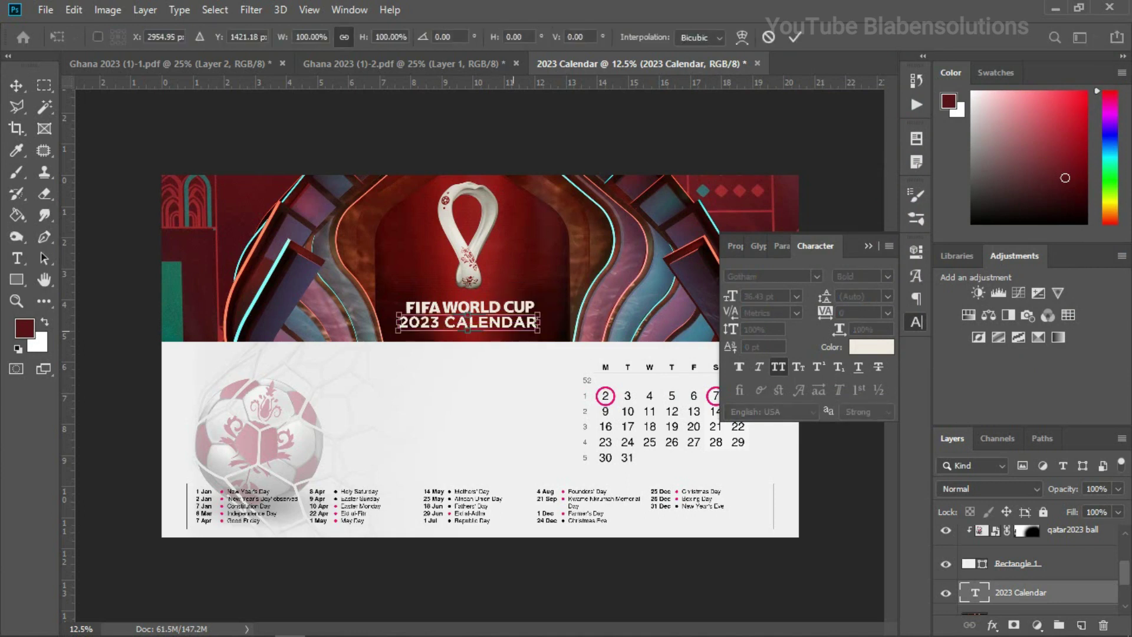
pyautogui.moveTo(539, 332); pyautogui.dragTo(549, 333)
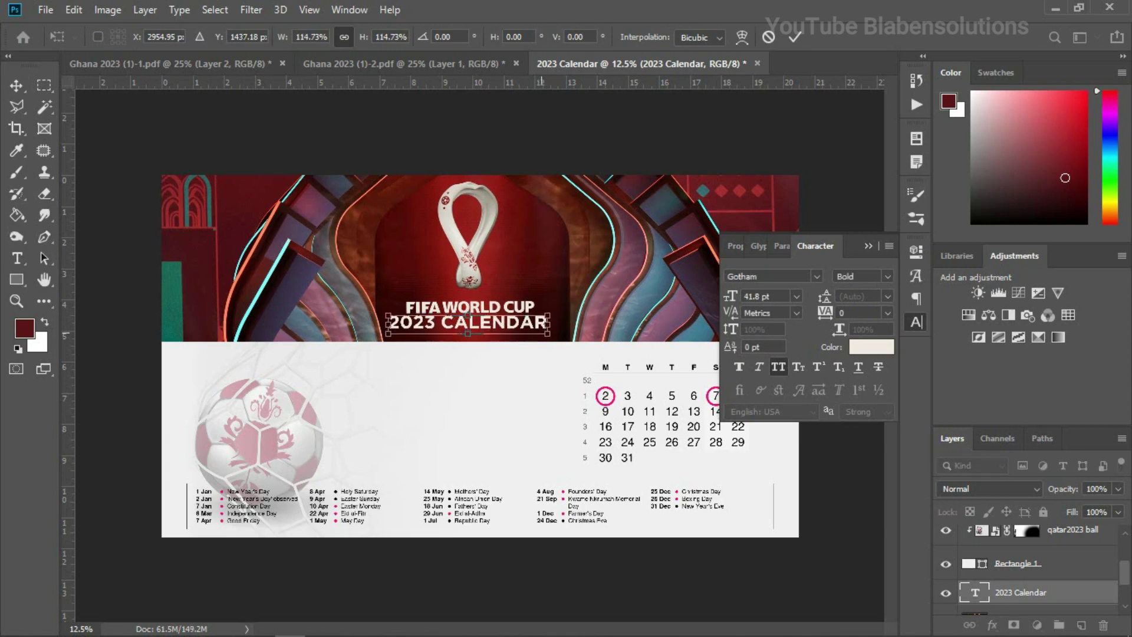
pyautogui.press('Return')
# Duplicate the title onto the light panel at the top of the layer stack and colour the copy dark red 571218.
pyautogui.moveTo(540, 327); pyautogui.dragTo(489, 419)
pyautogui.moveTo(1008, 594); pyautogui.dragTo(1006, 519)
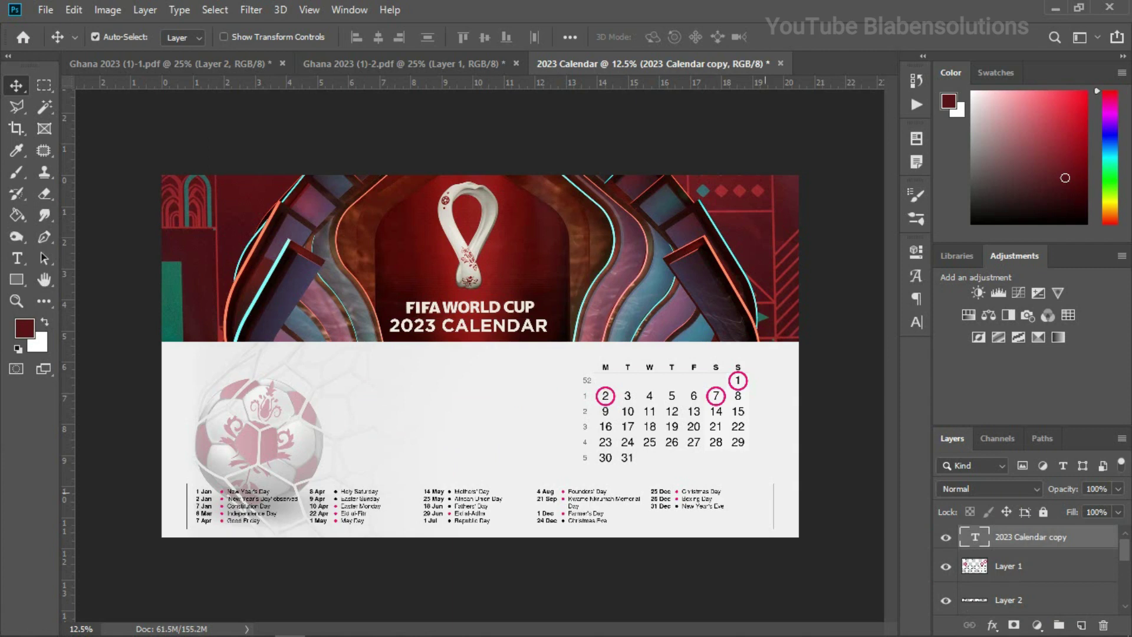
pyautogui.click(915, 323)
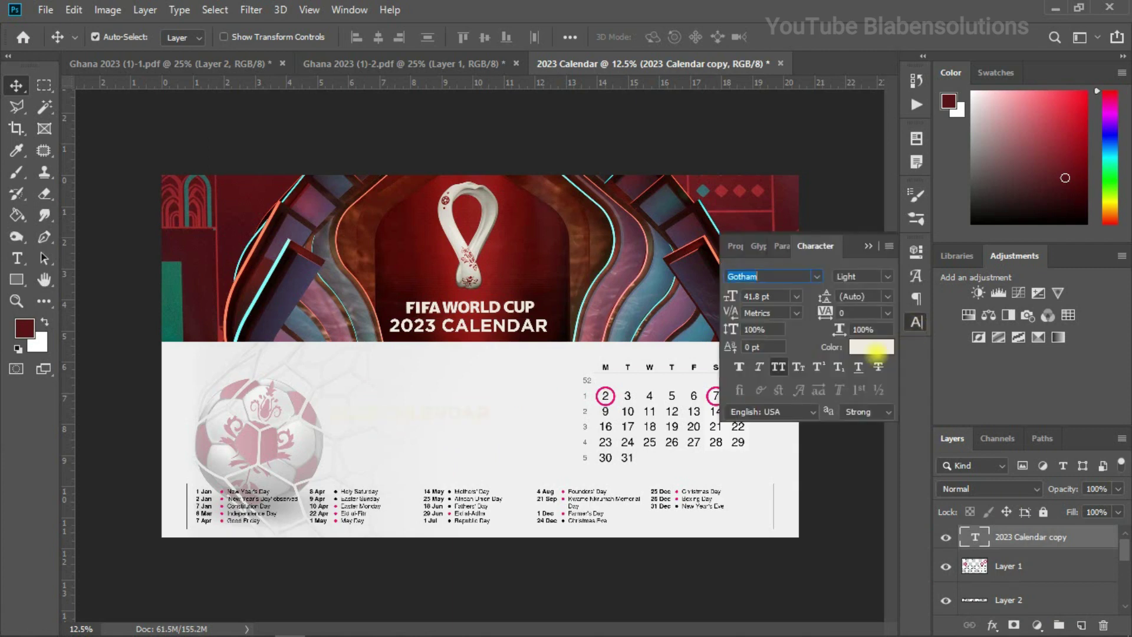
pyautogui.click(871, 346)
pyautogui.click(24, 328)
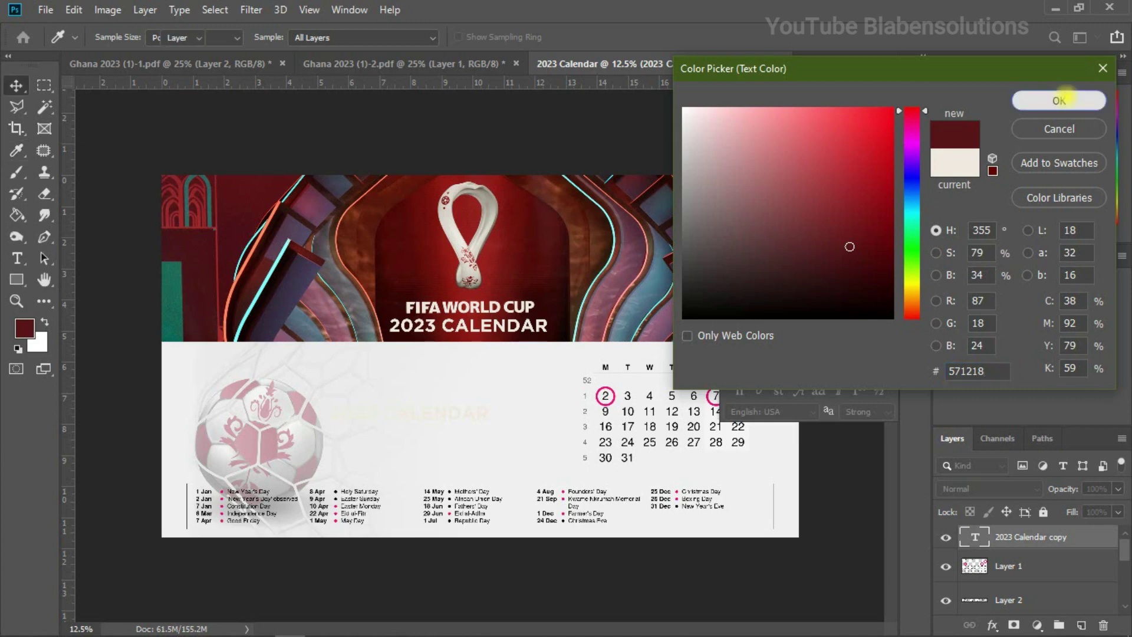
pyautogui.click(1059, 100)
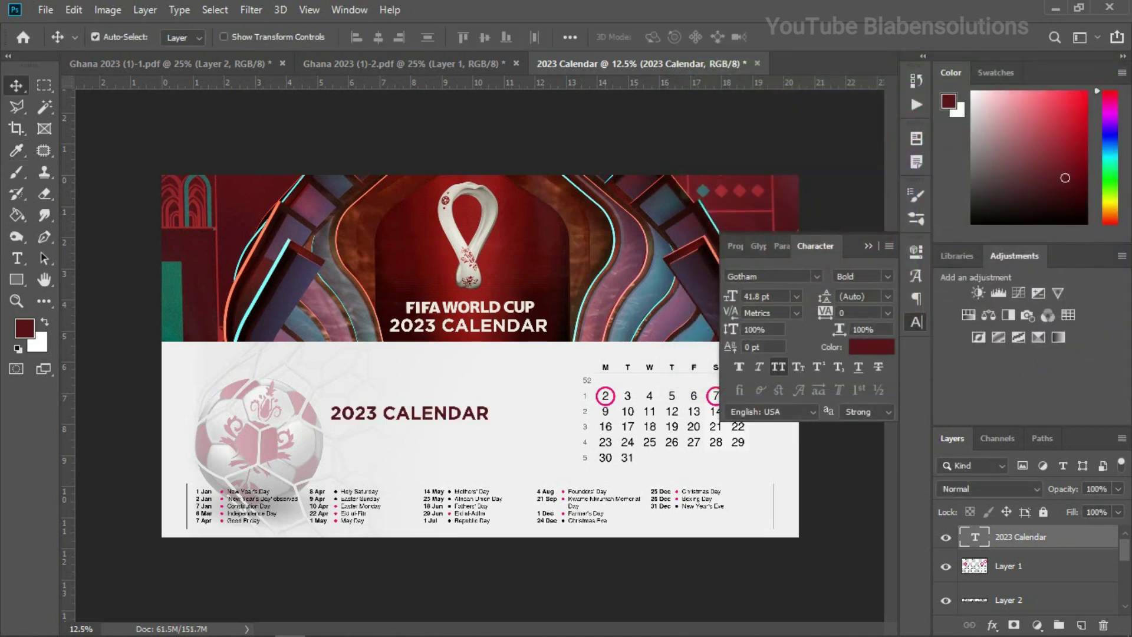
pyautogui.click(867, 348)
pyautogui.moveTo(825, 65); pyautogui.dragTo(944, 258)
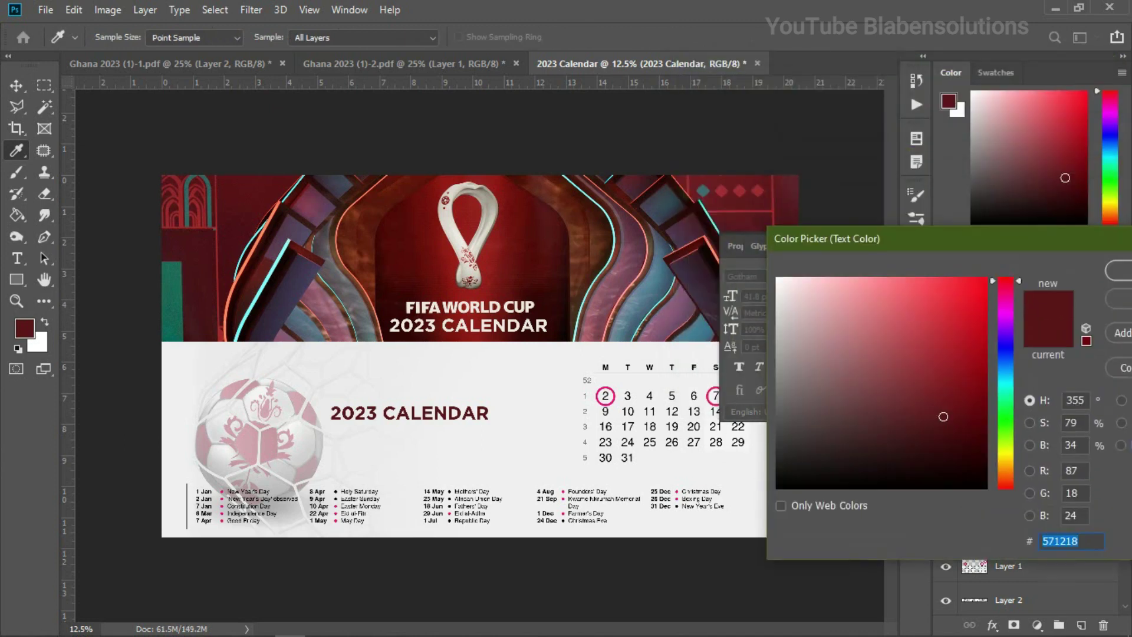
pyautogui.click(739, 190)
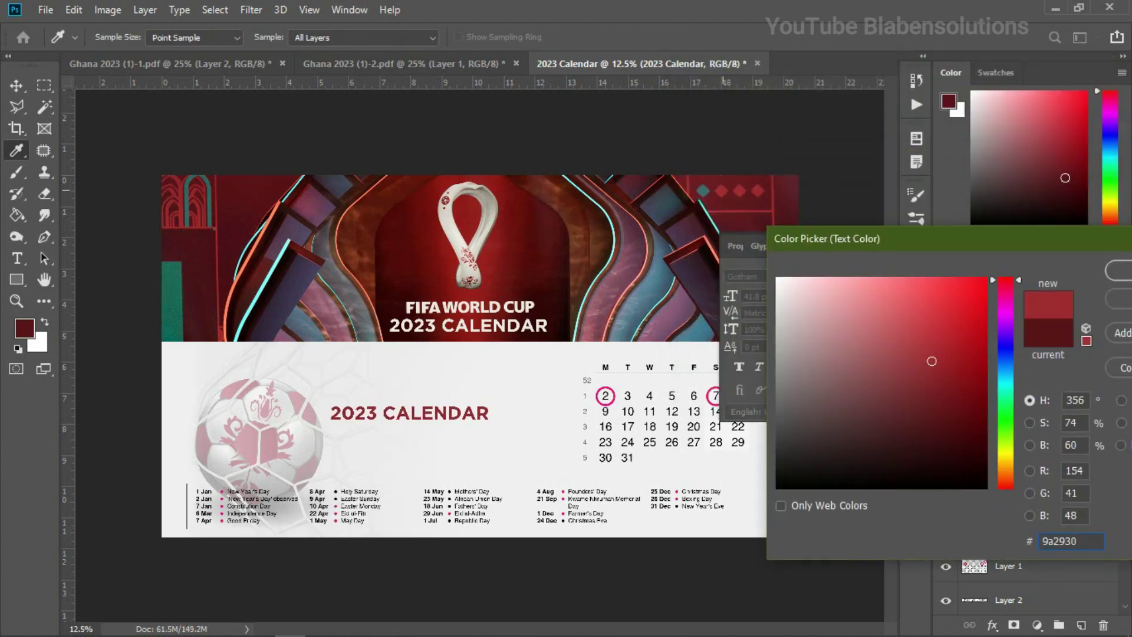
pyautogui.click(714, 201)
pyautogui.click(1118, 300)
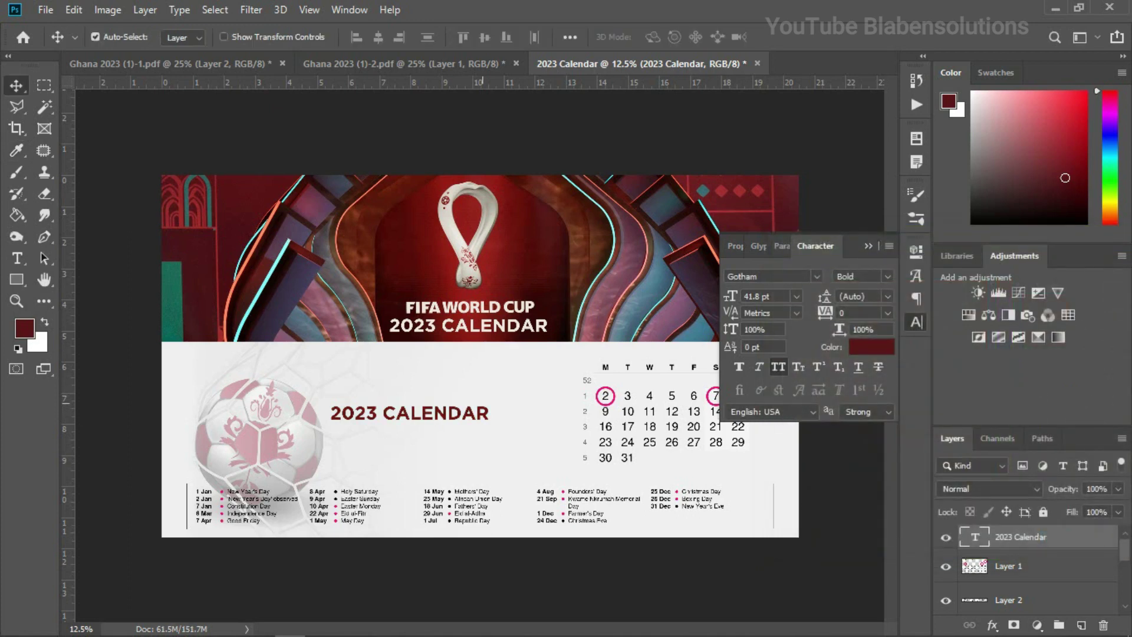
# Turn off all caps for the dark red title copy and replace its text with "January".
pyautogui.click(777, 366)
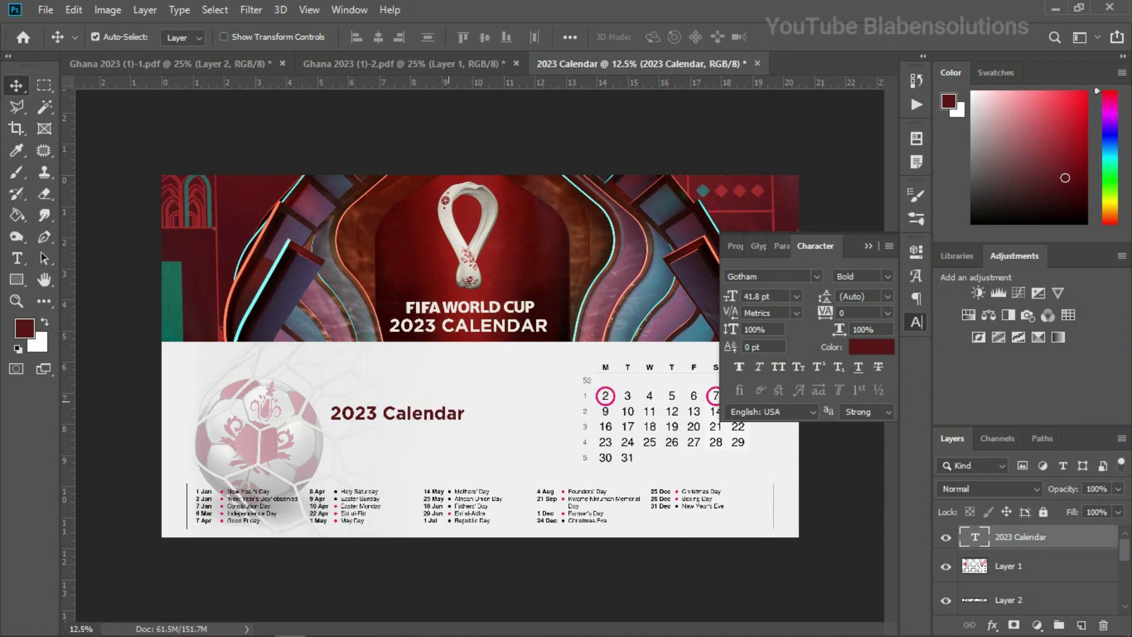
pyautogui.doubleClick(434, 411)
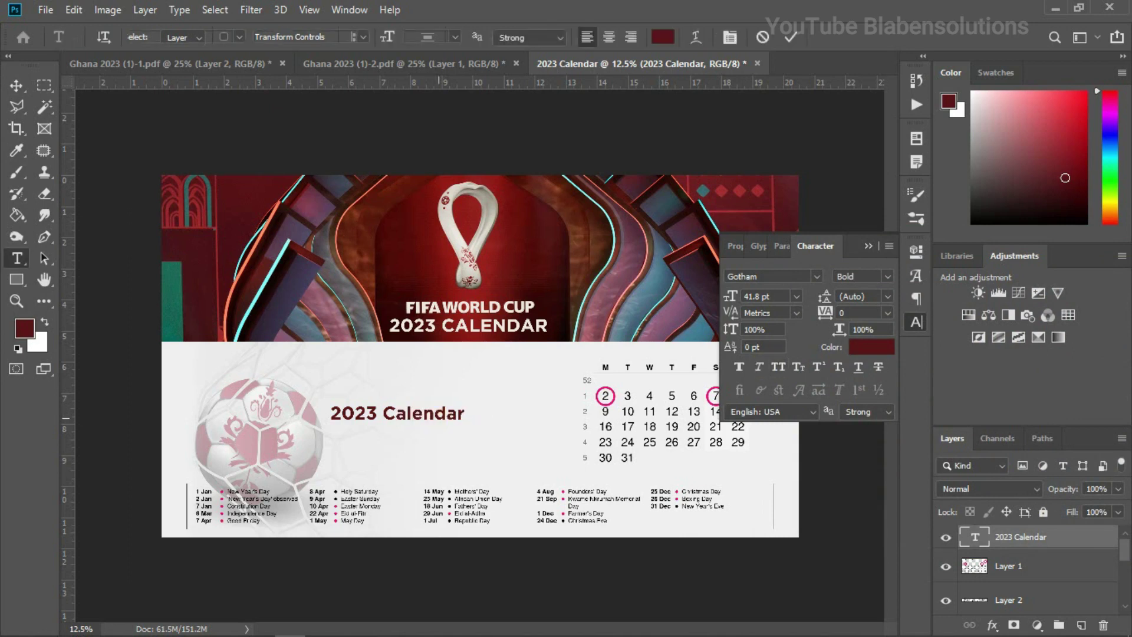
pyautogui.write('Ja')
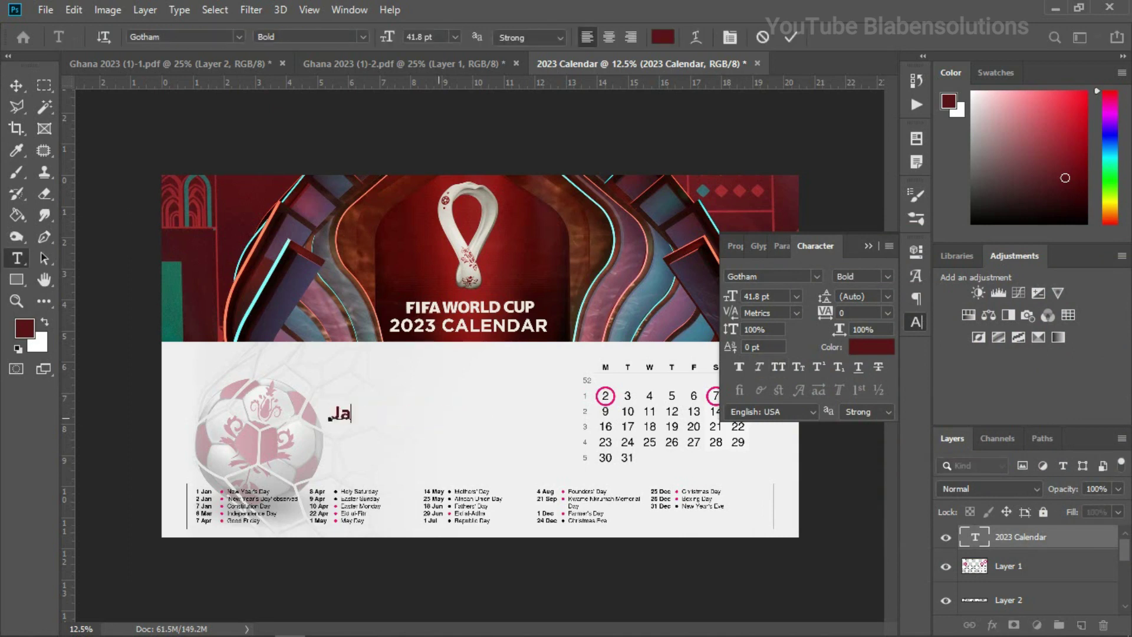
pyautogui.write('nuary')
pyautogui.click(17, 86)
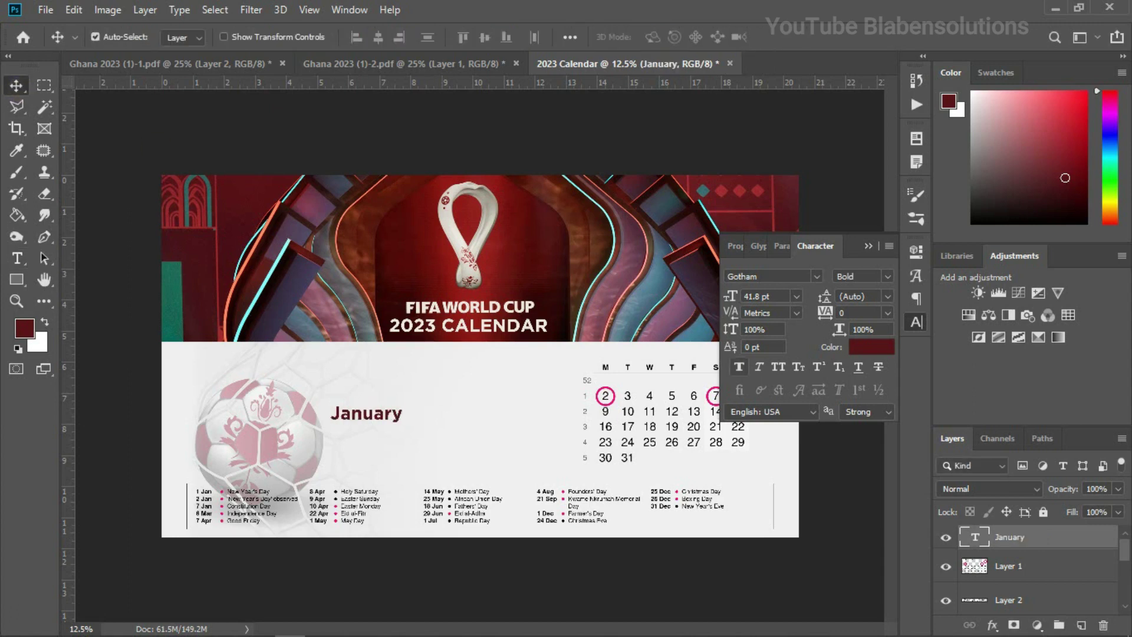
# Set "January" in the Southmore font at 121.8 pt and position it partly over the faded football.
pyautogui.click(817, 276)
pyautogui.press('Down')
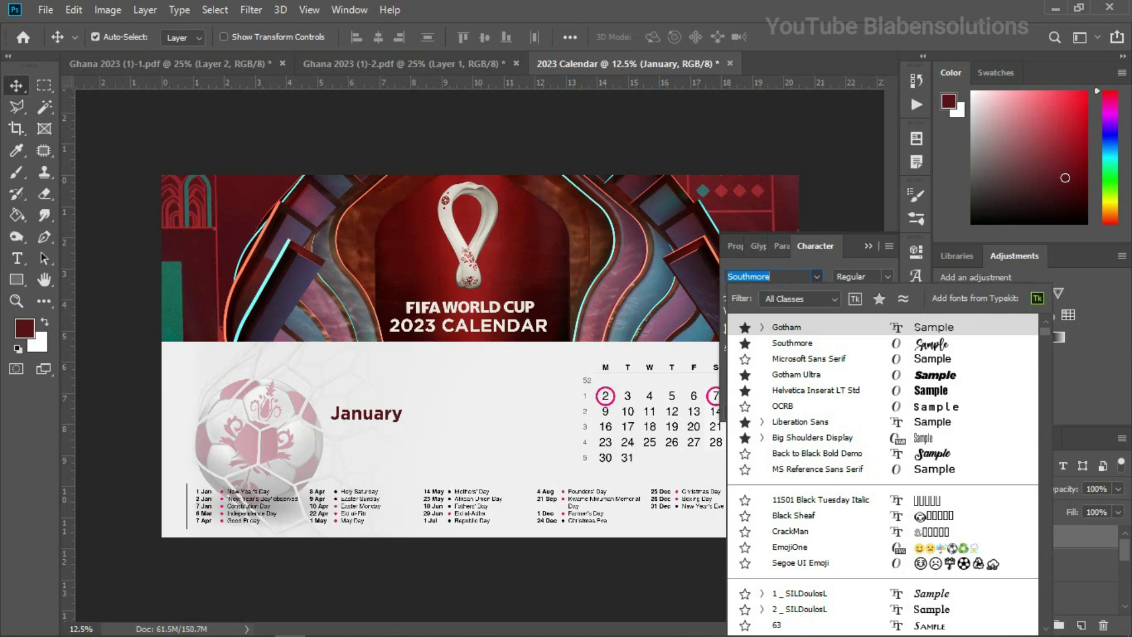
pyautogui.press('Return')
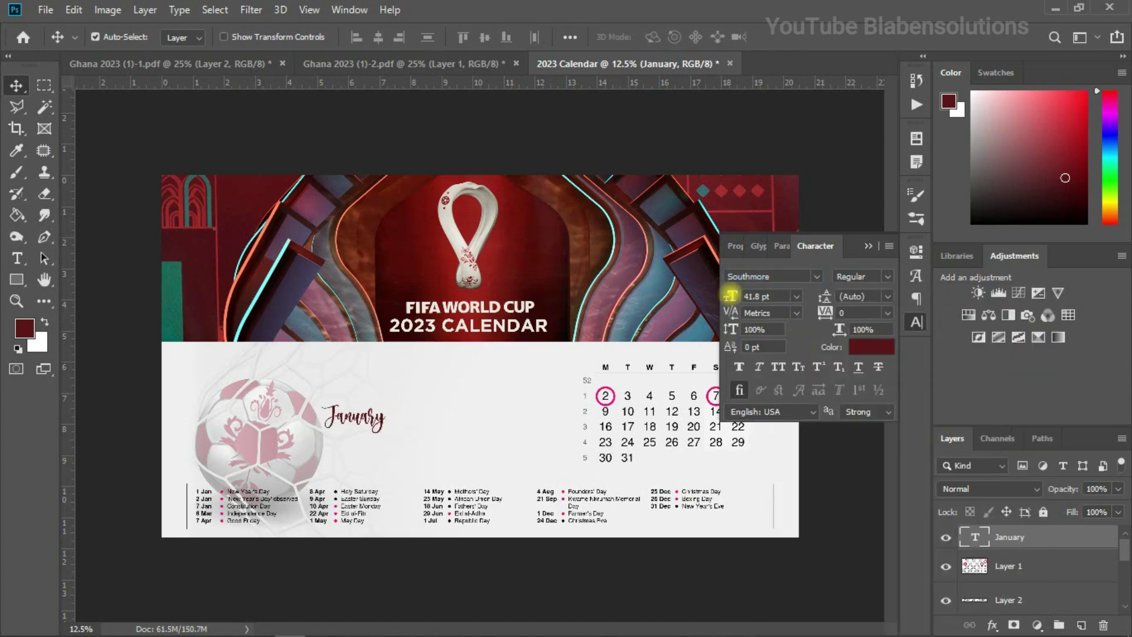
pyautogui.moveTo(730, 296); pyautogui.dragTo(776, 296)
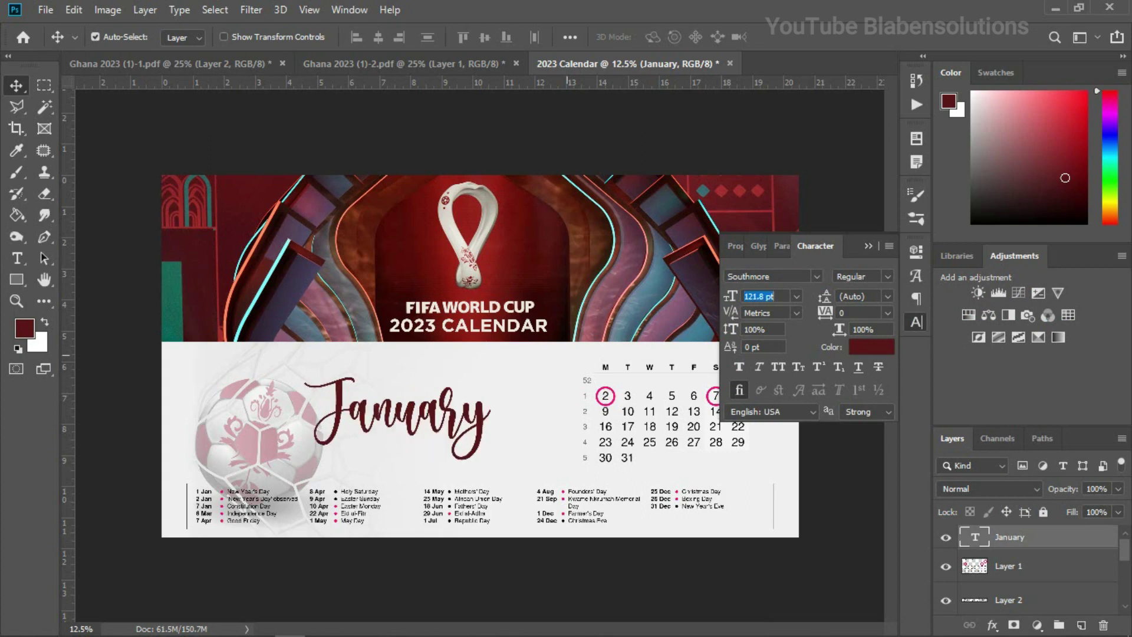
pyautogui.moveTo(476, 427); pyautogui.dragTo(427, 414)
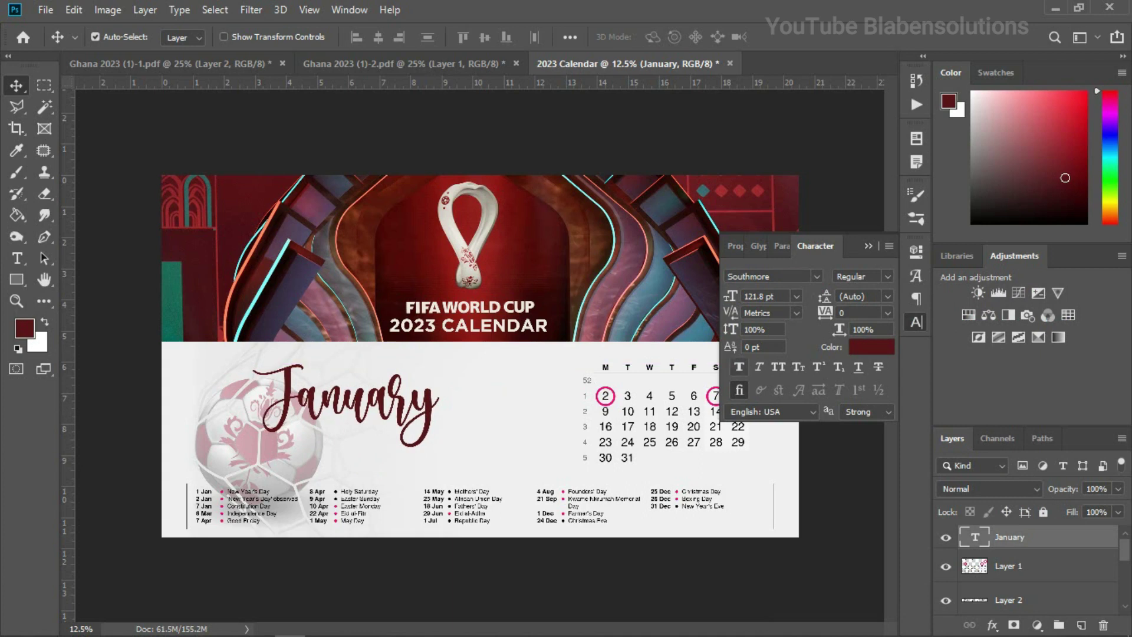
pyautogui.click(868, 245)
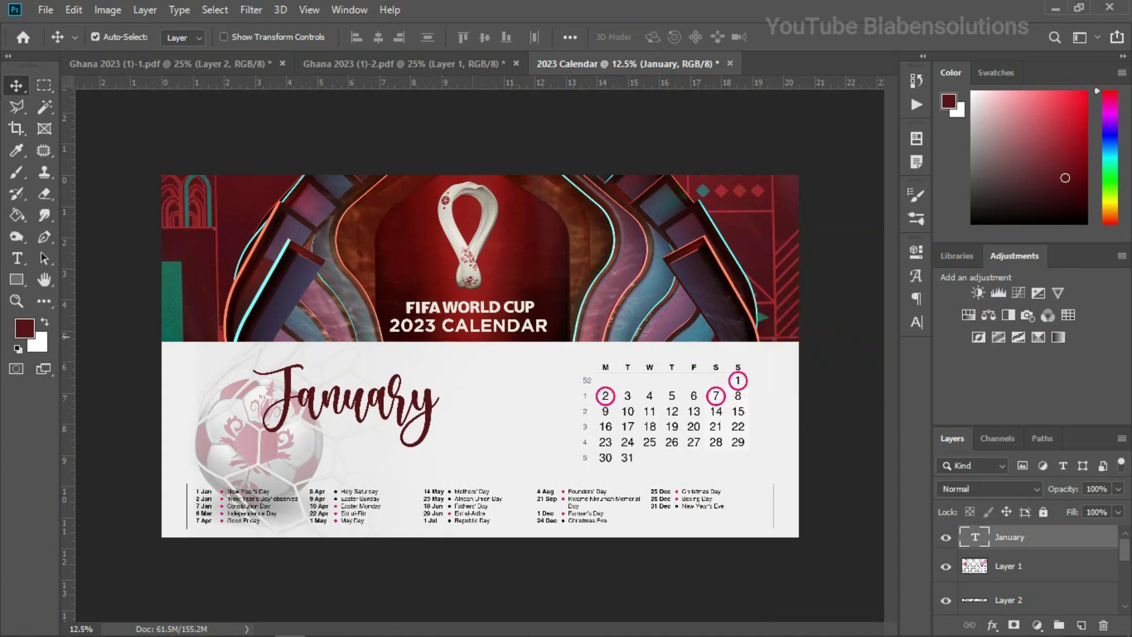
# Duplicate the "January" text just below itself and change the copy's text to "2023".
pyautogui.moveTo(424, 414); pyautogui.dragTo(422, 444)
pyautogui.press('t')
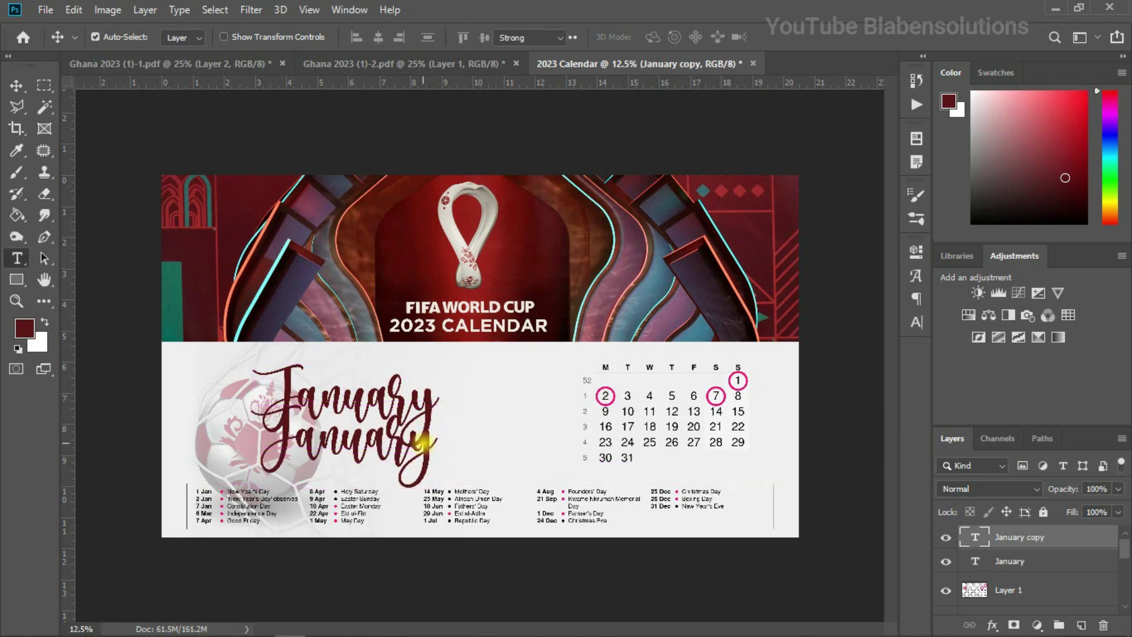
pyautogui.doubleClick(422, 444)
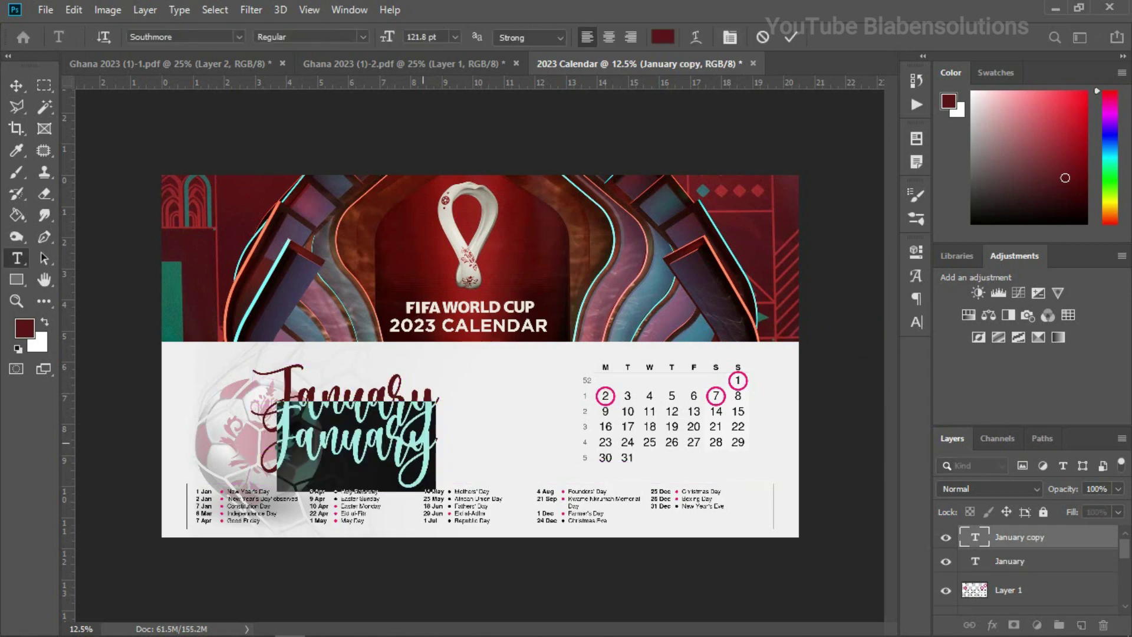
pyautogui.write('2023')
pyautogui.click(13, 80)
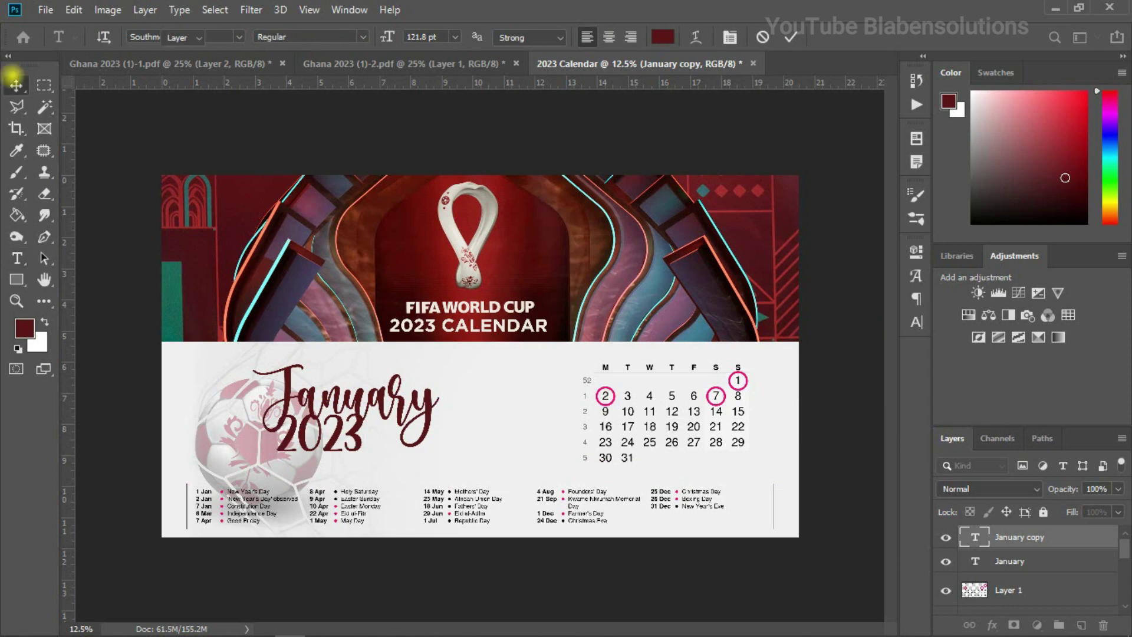
# Set the "2023" text in Gotham Bold at 66.8 pt and tuck it closely beneath "January".
pyautogui.click(916, 322)
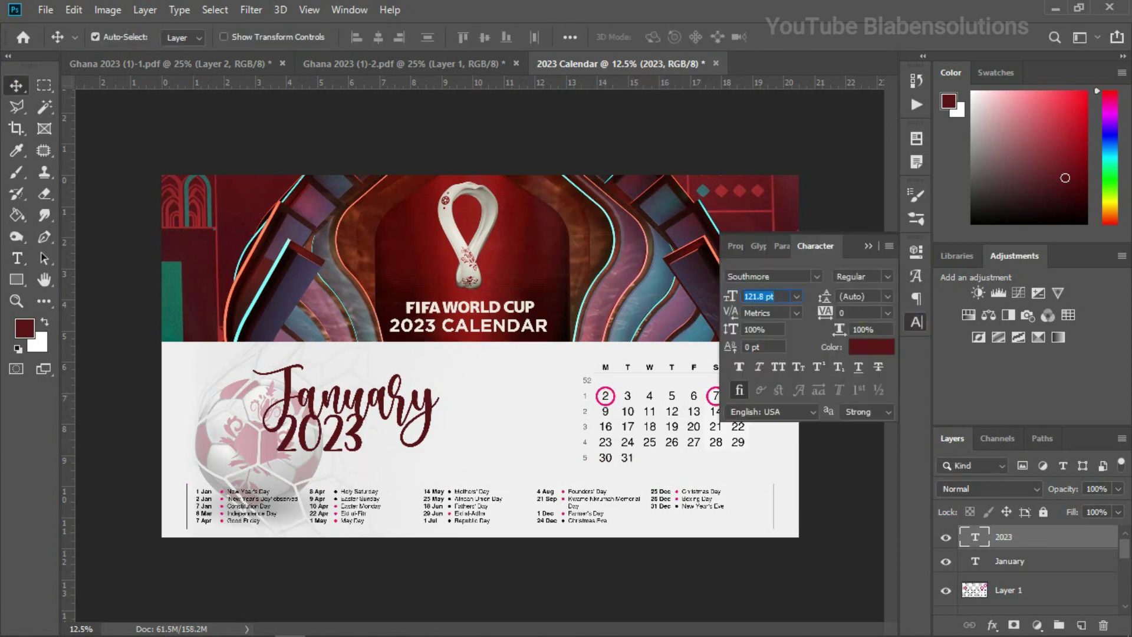
pyautogui.click(817, 276)
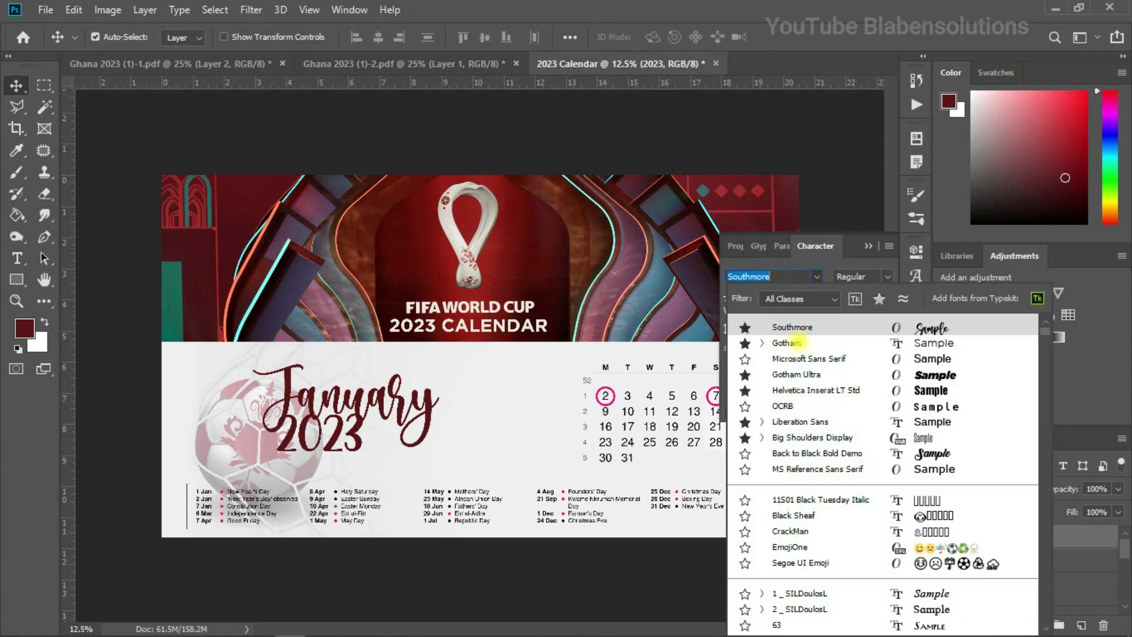
pyautogui.click(787, 343)
pyautogui.click(889, 275)
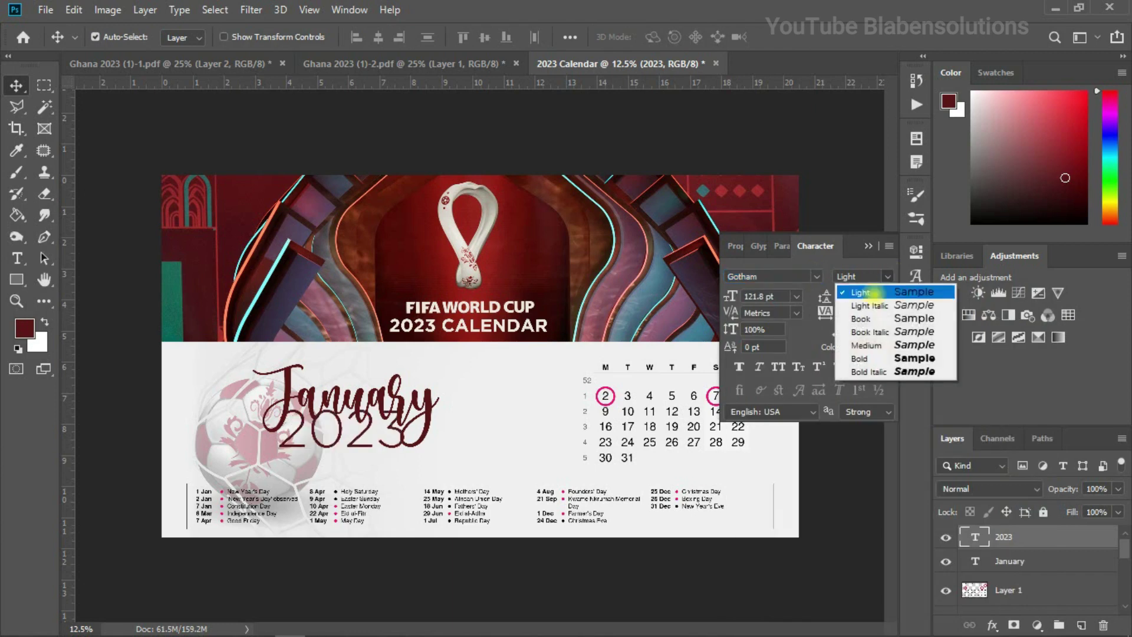
pyautogui.click(859, 357)
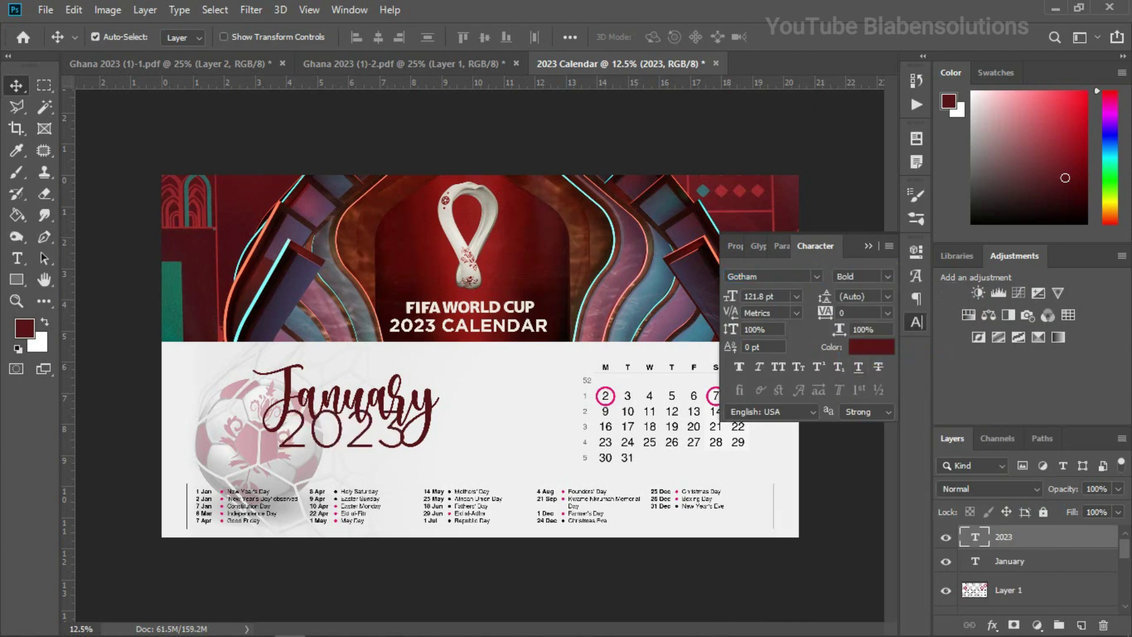
pyautogui.moveTo(729, 300); pyautogui.dragTo(701, 298)
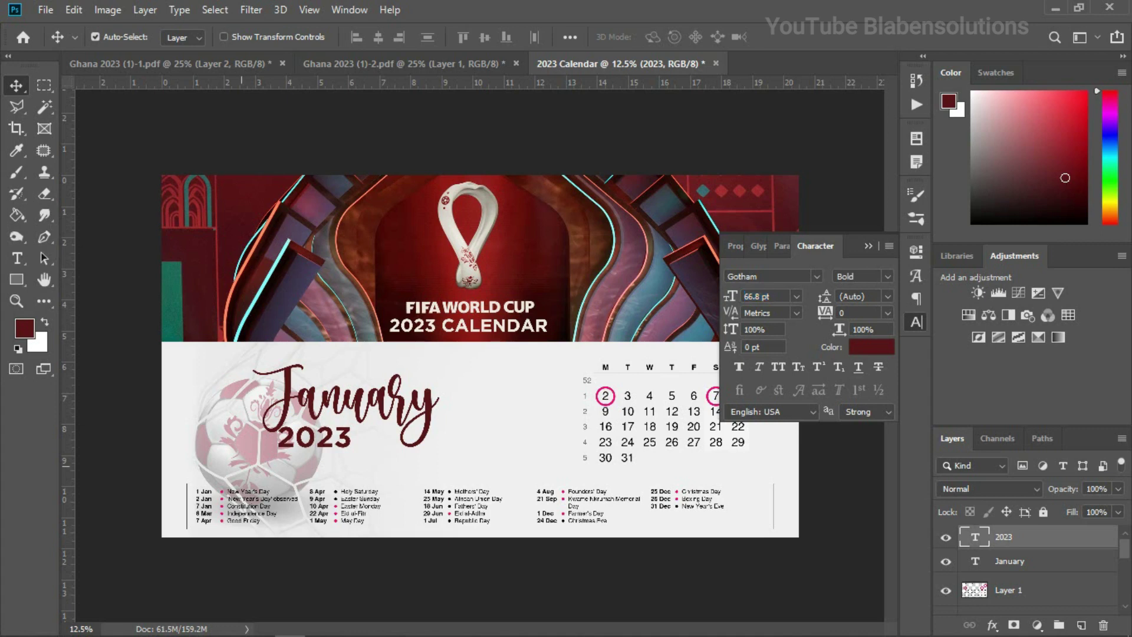
pyautogui.moveTo(347, 435)
pyautogui.mouseDown()
pyautogui.moveTo(375, 435)
pyautogui.moveTo(366, 429)
pyautogui.mouseUp()
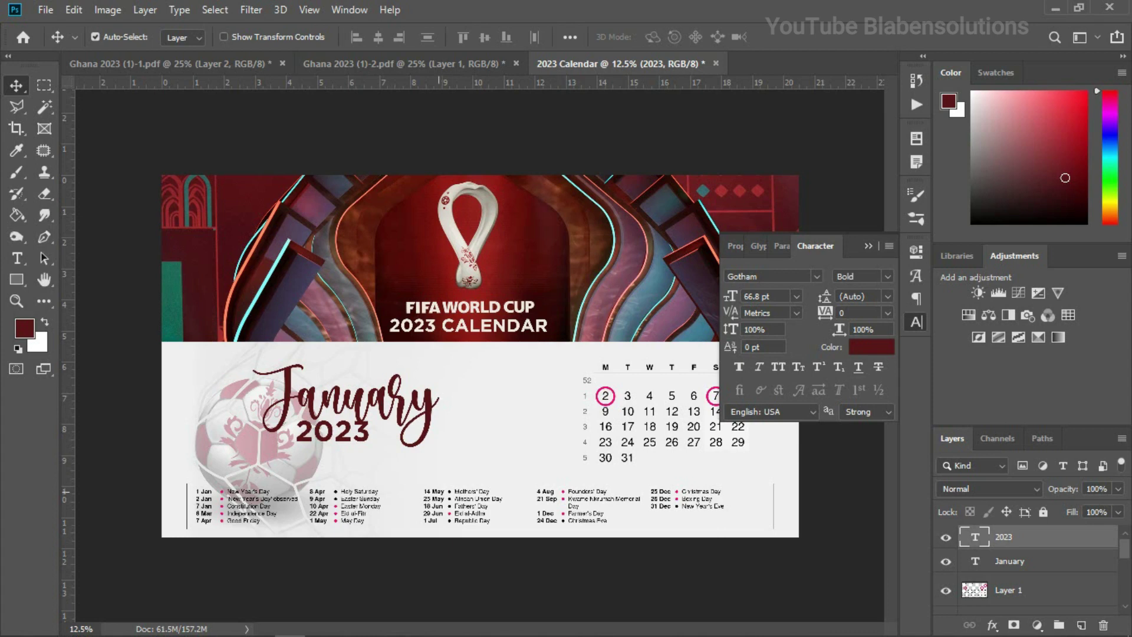
# Apply a Color Overlay in dark red 571218 to the holiday list layer.
pyautogui.click(438, 492)
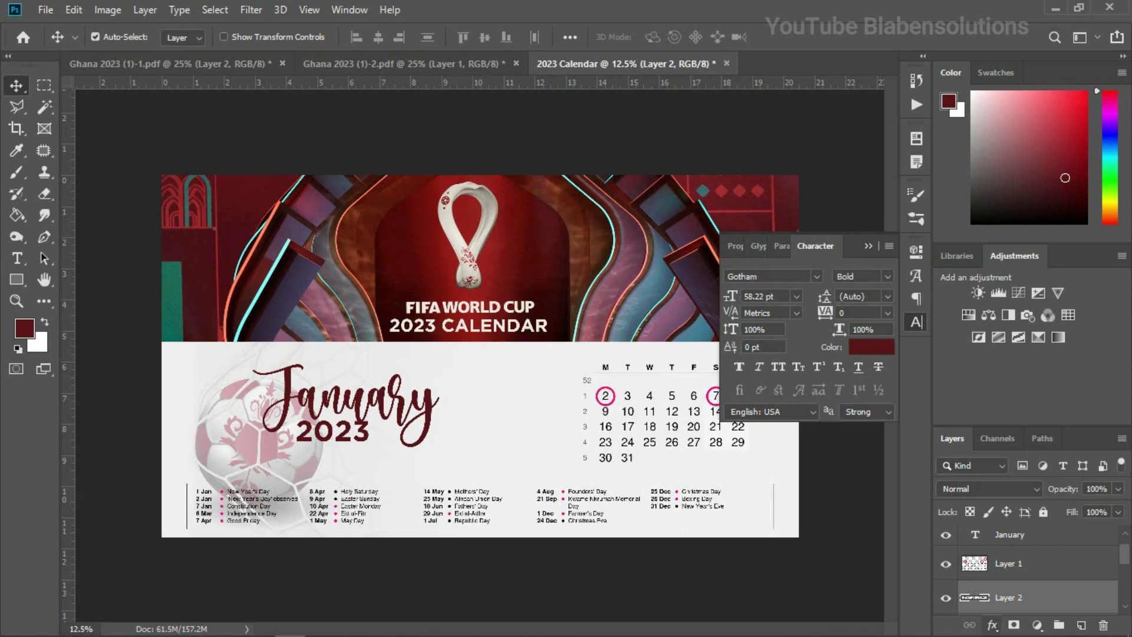
pyautogui.click(992, 624)
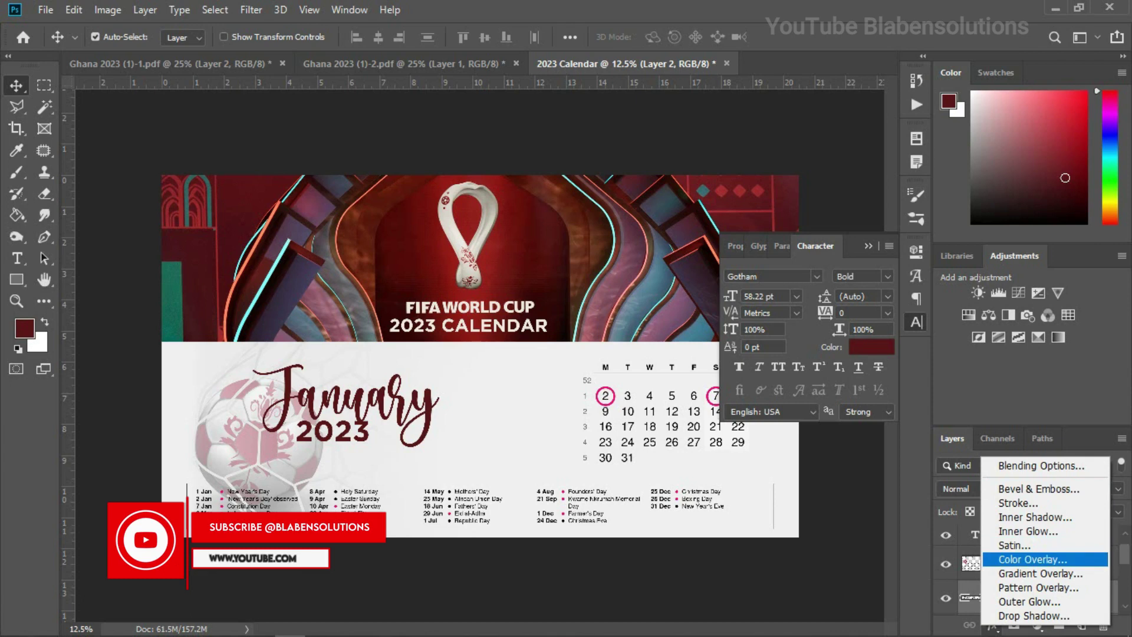
pyautogui.click(1001, 426)
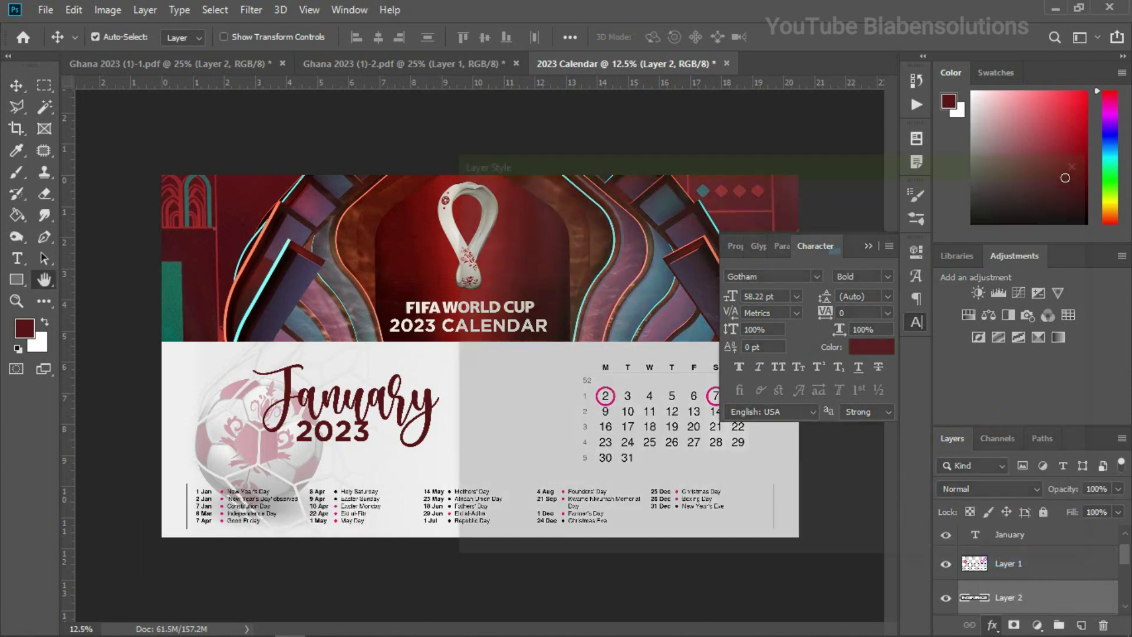
pyautogui.click(853, 225)
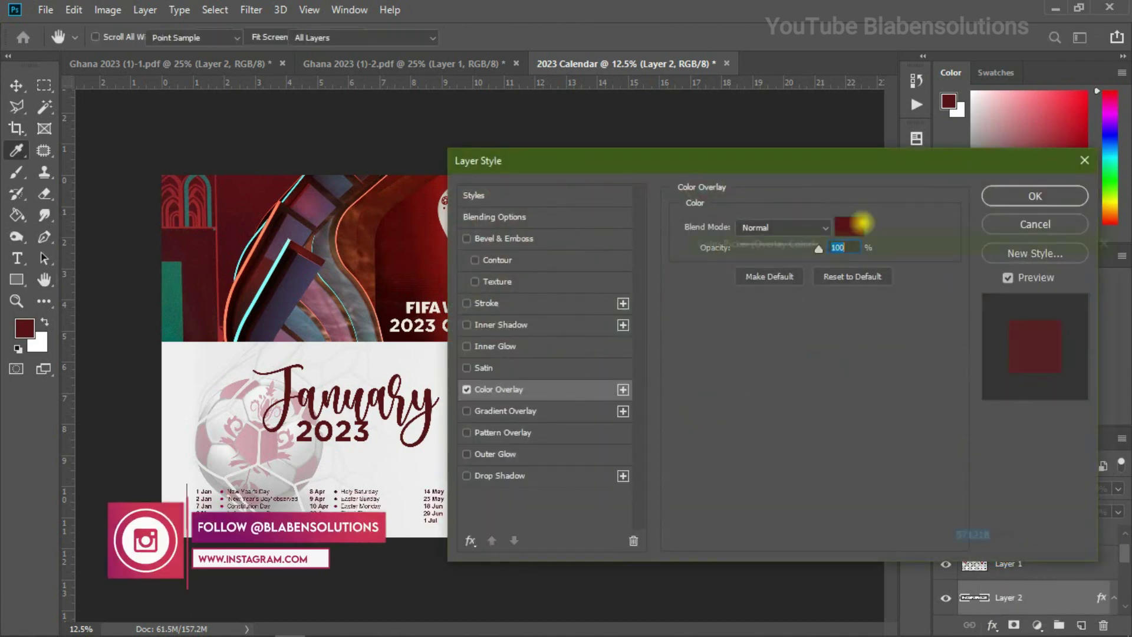
pyautogui.click(1070, 271)
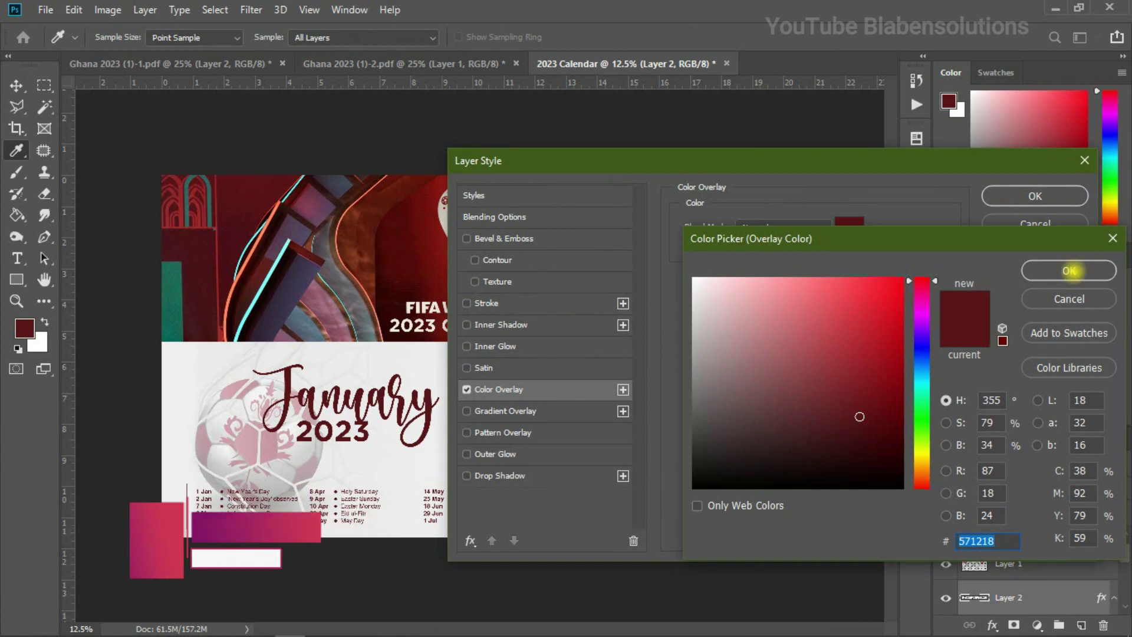
pyautogui.click(1035, 196)
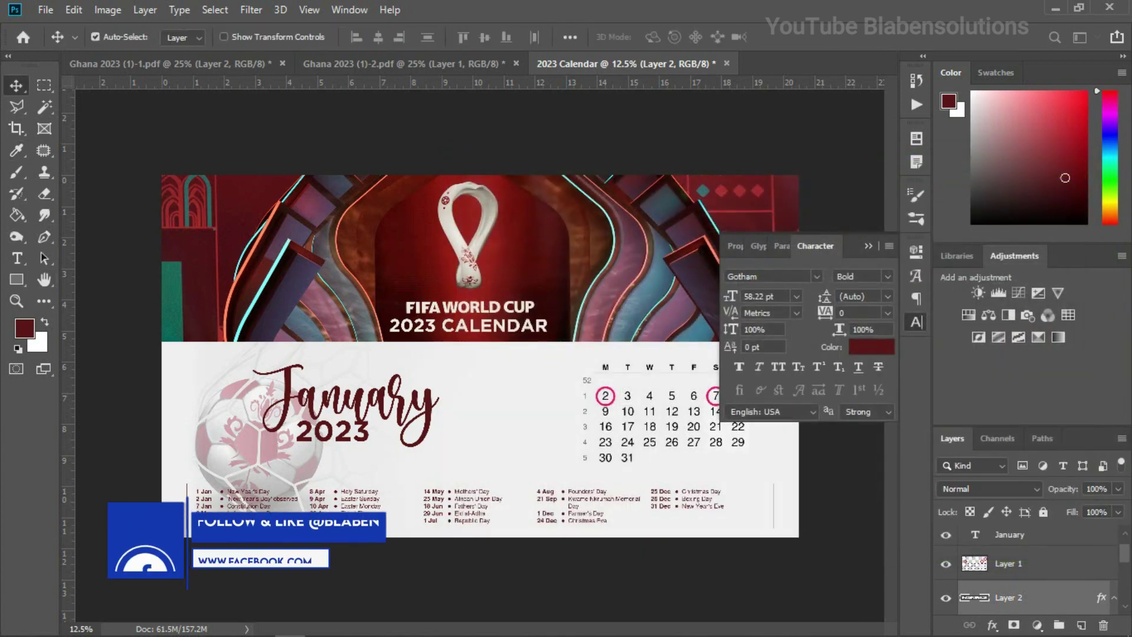
pyautogui.click(867, 246)
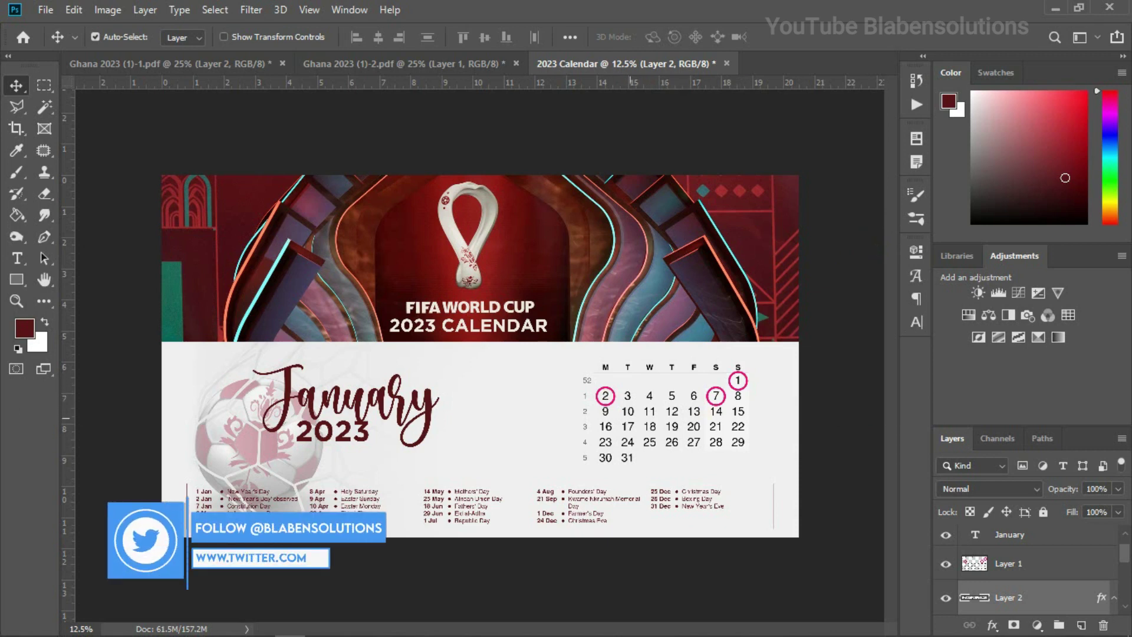
# Set the foreground colour to 571218 for use with the Paint Bucket tool.
pyautogui.click(95, 36)
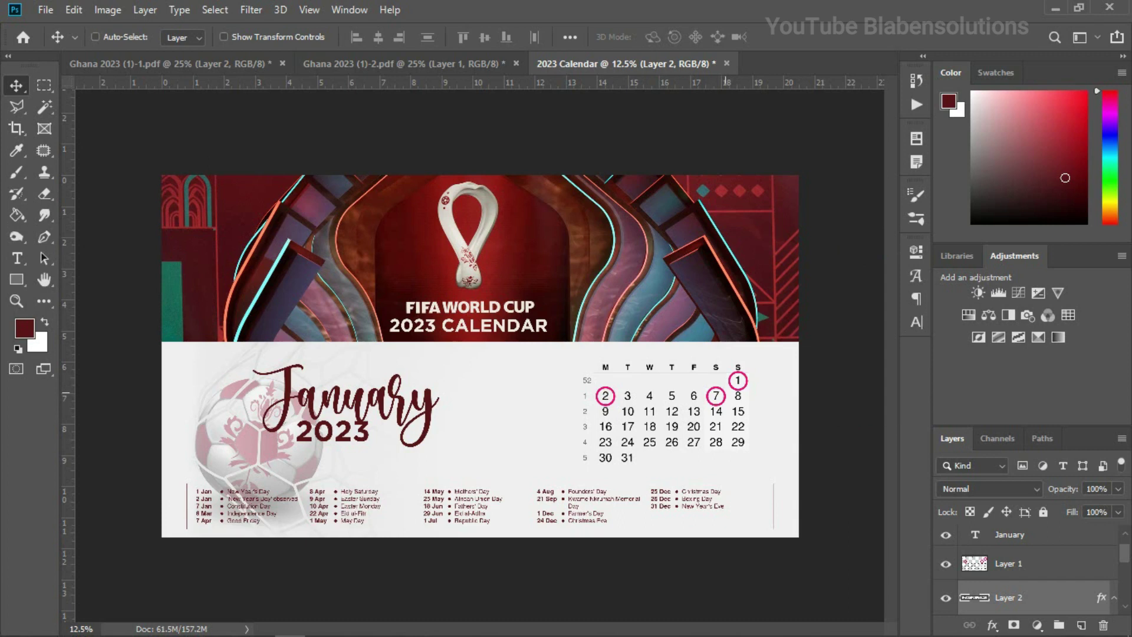
pyautogui.hotkey('ctrl', '+')
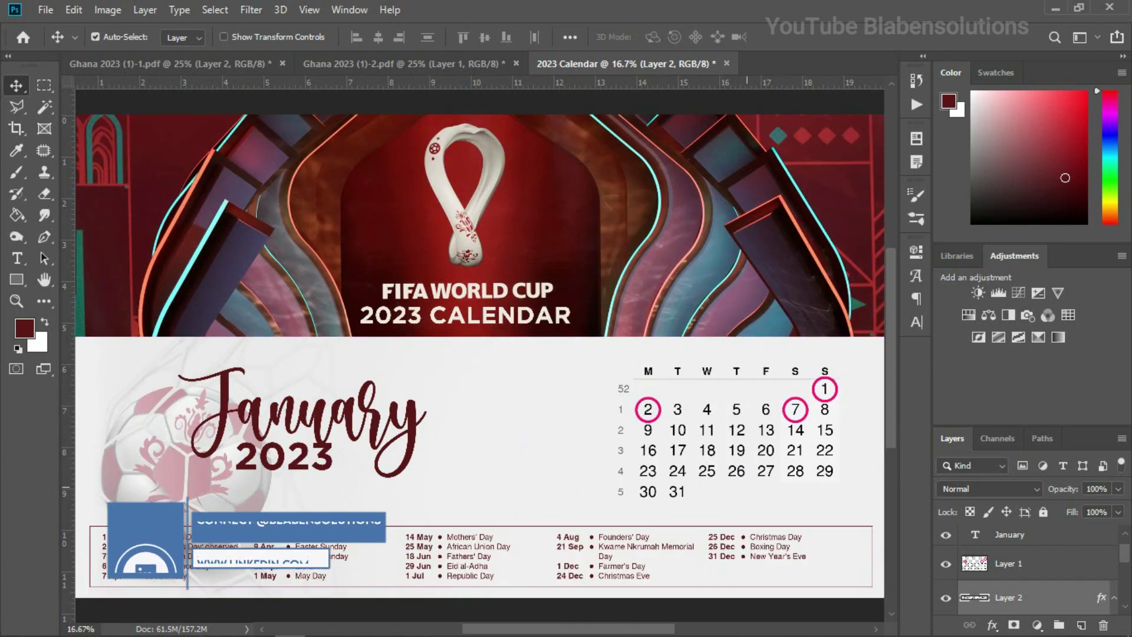
pyautogui.click(17, 215)
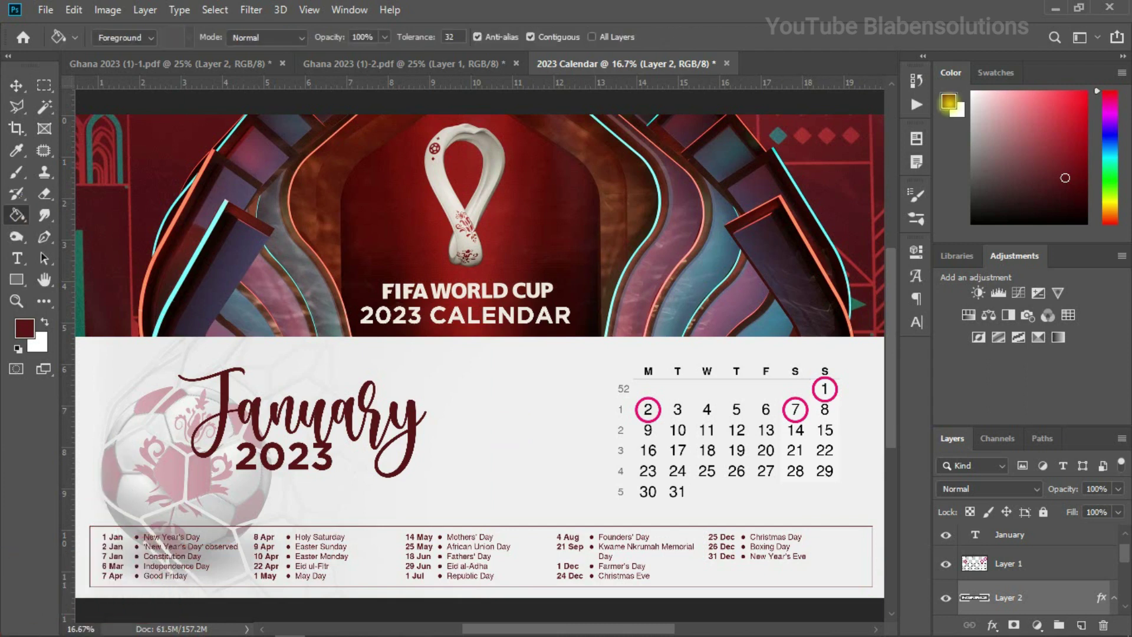
pyautogui.click(16, 150)
pyautogui.click(25, 327)
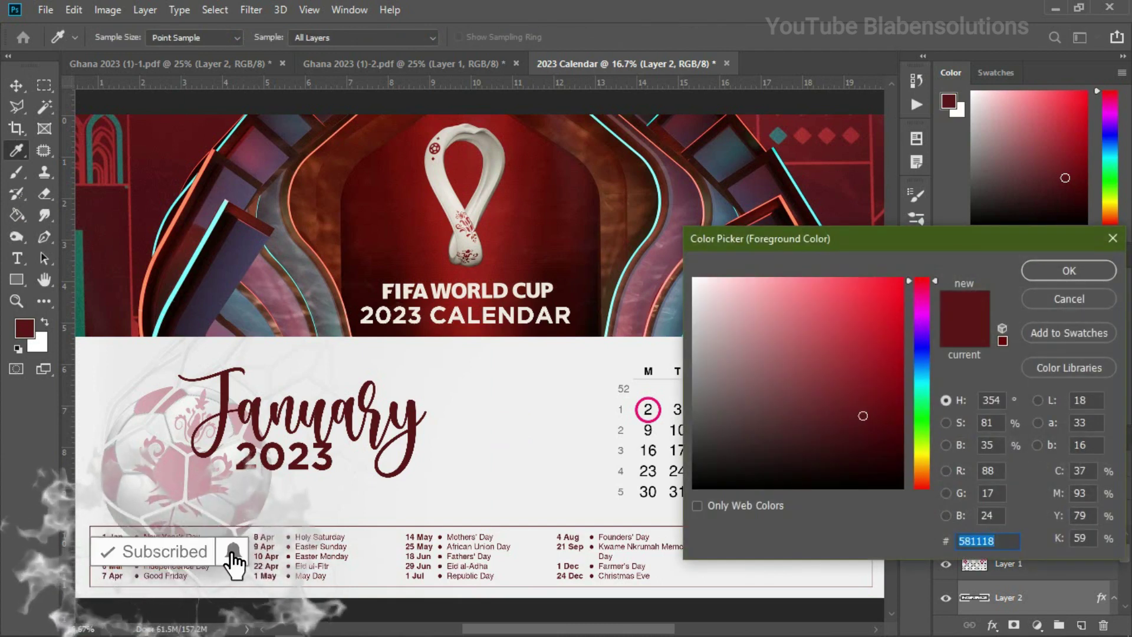
pyautogui.write('571218')
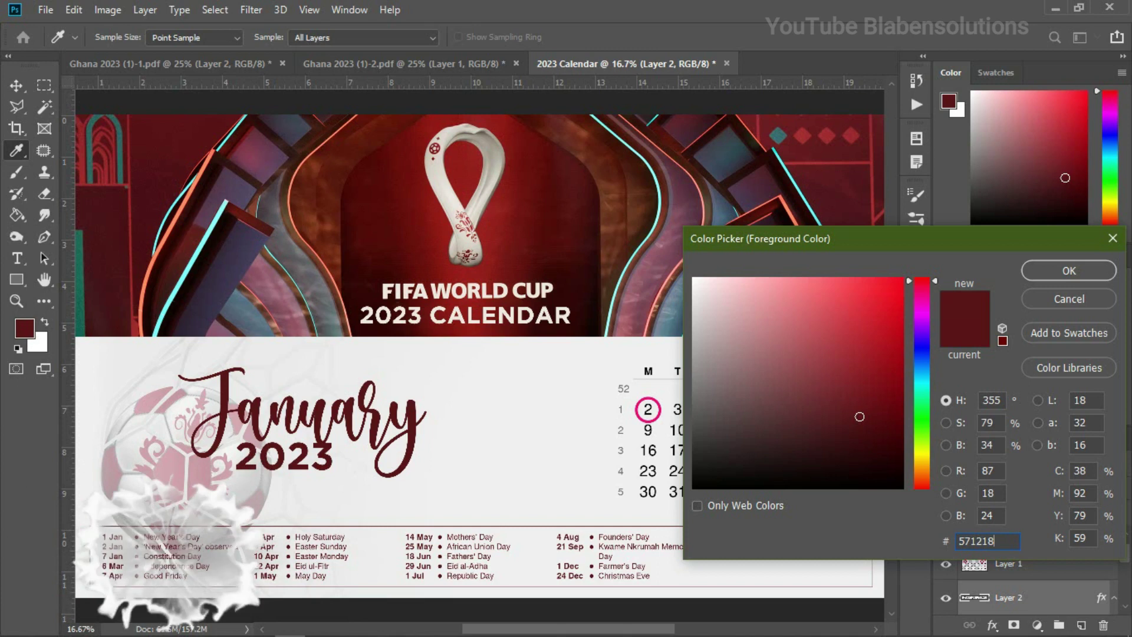
pyautogui.click(1069, 270)
pyautogui.press('g')
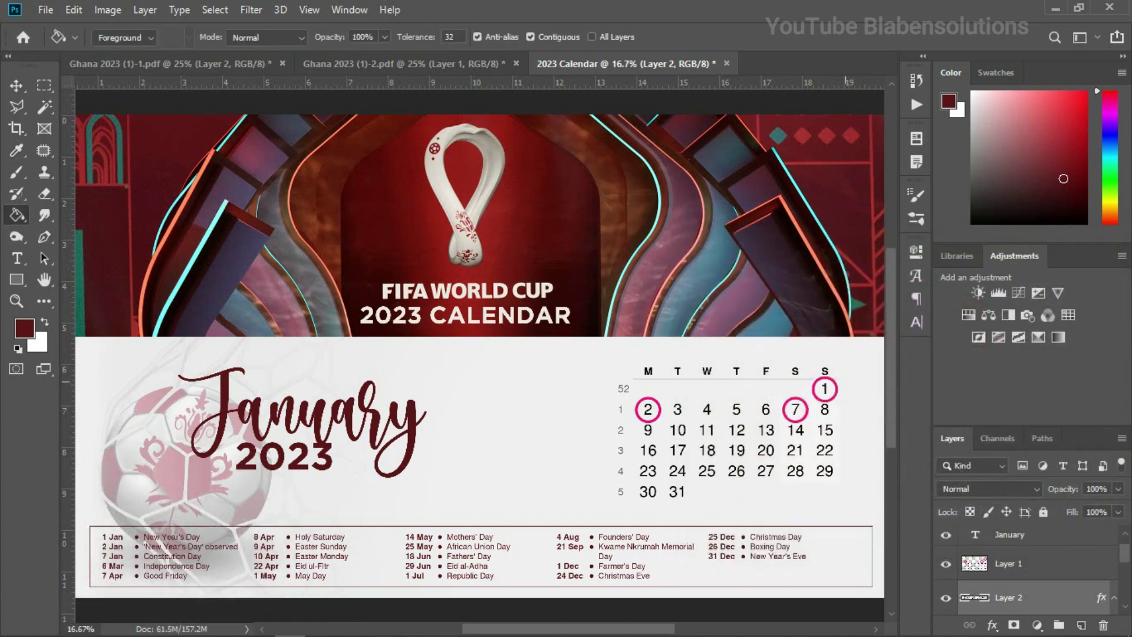
# Recolour the pink circles around January dates 1, 2 and 7 by filling them with the dark red foreground colour on Layer 1.
pyautogui.click(834, 385)
pyautogui.hotkey('ctrl', 'z')
pyautogui.click(1037, 565)
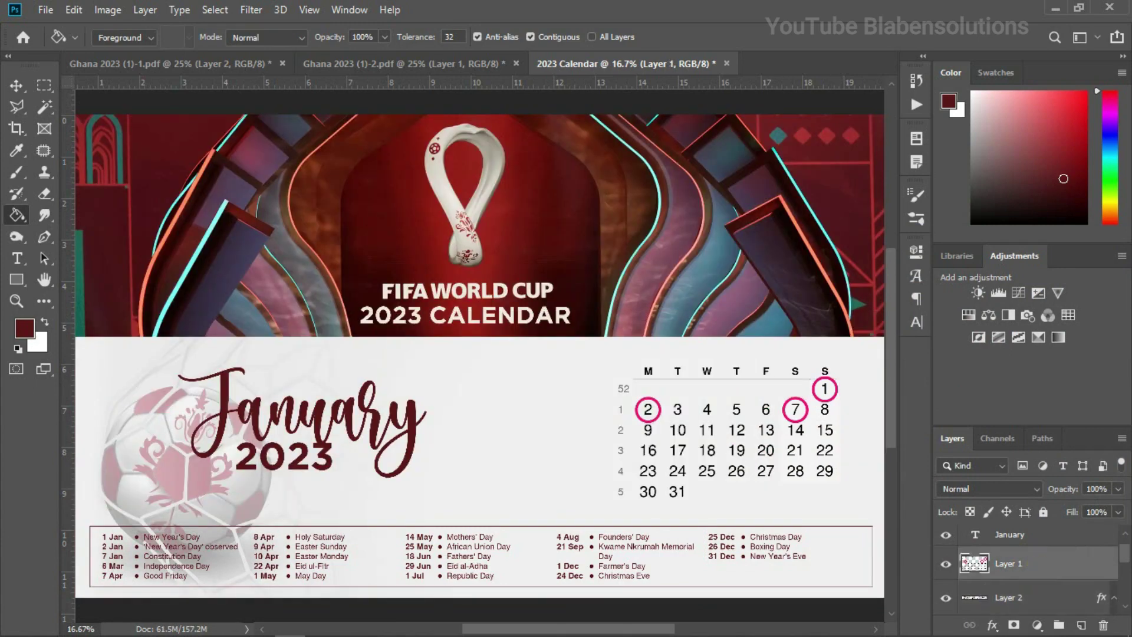
pyautogui.click(832, 385)
pyautogui.hotkey('ctrl', 'z')
pyautogui.click(832, 385)
pyautogui.click(826, 385)
pyautogui.click(807, 408)
pyautogui.click(806, 408)
pyautogui.click(659, 414)
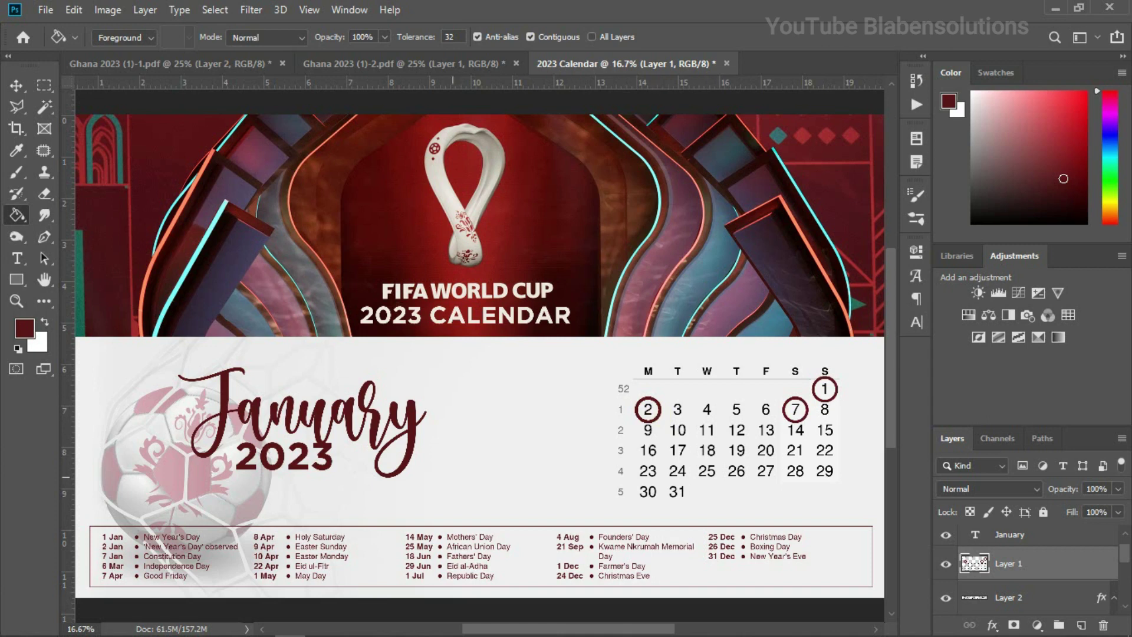
# Place the qatar2023 PNG from the 2023 Calendar Design folder between the "January" heading and the date grid.
pyautogui.click(16, 85)
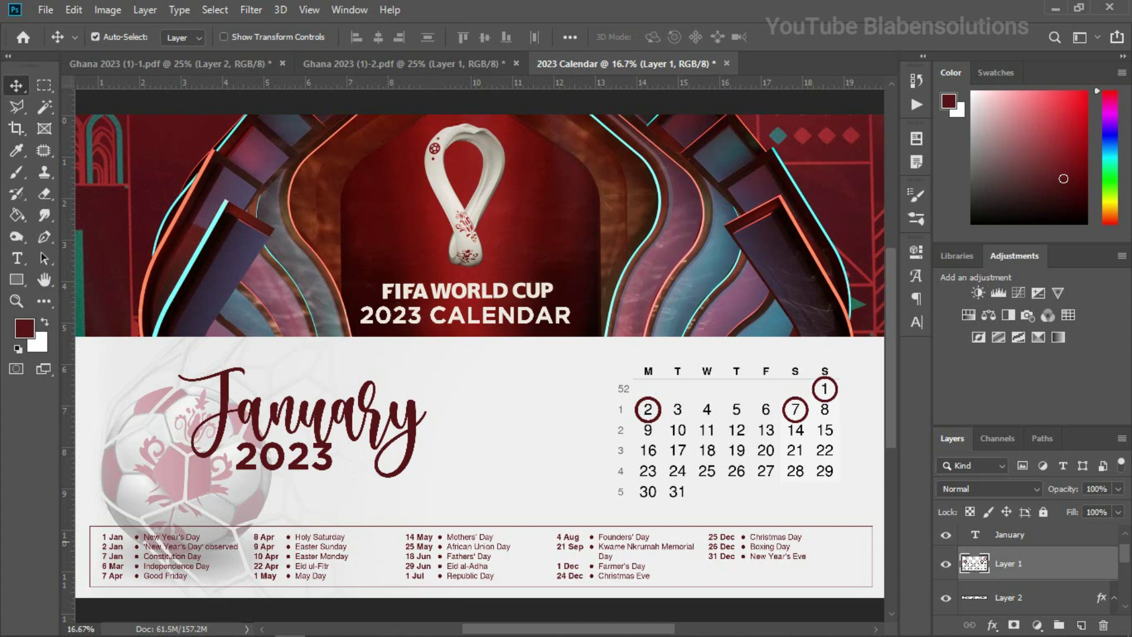
pyautogui.moveTo(432, 635)
pyautogui.moveTo(136, 628)
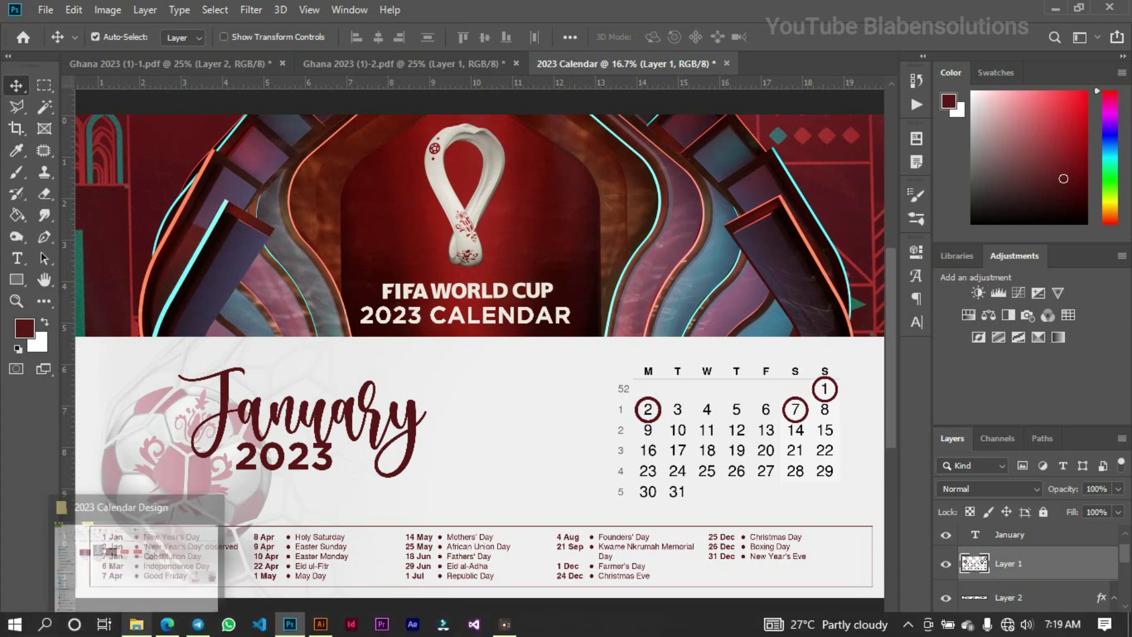
pyautogui.click(139, 576)
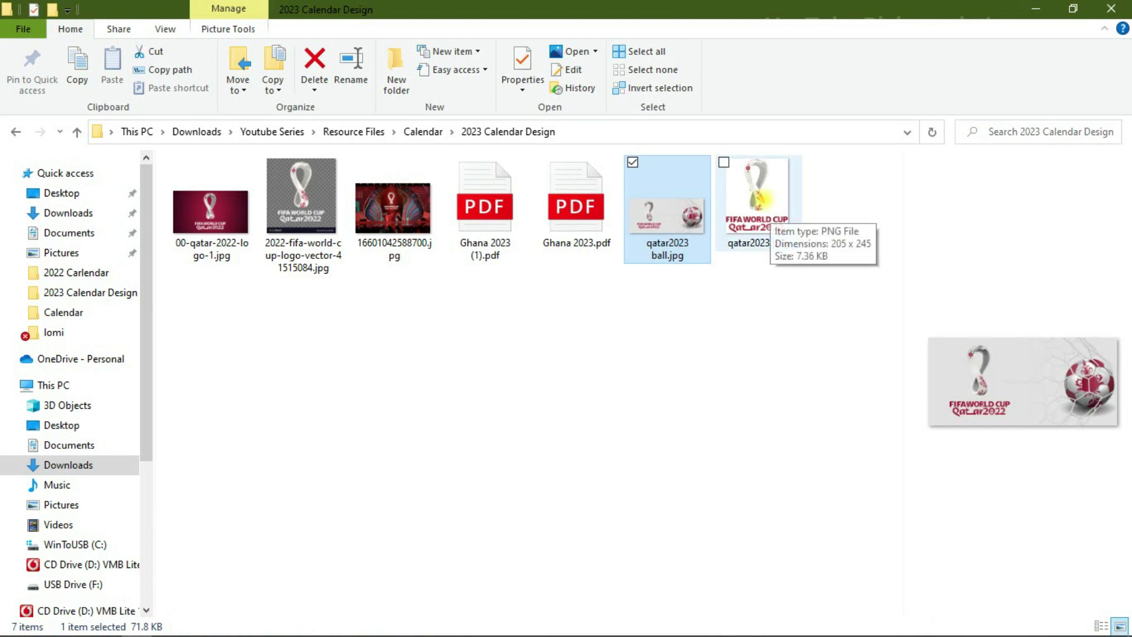
pyautogui.moveTo(759, 200); pyautogui.dragTo(539, 443)
pyautogui.press('Return')
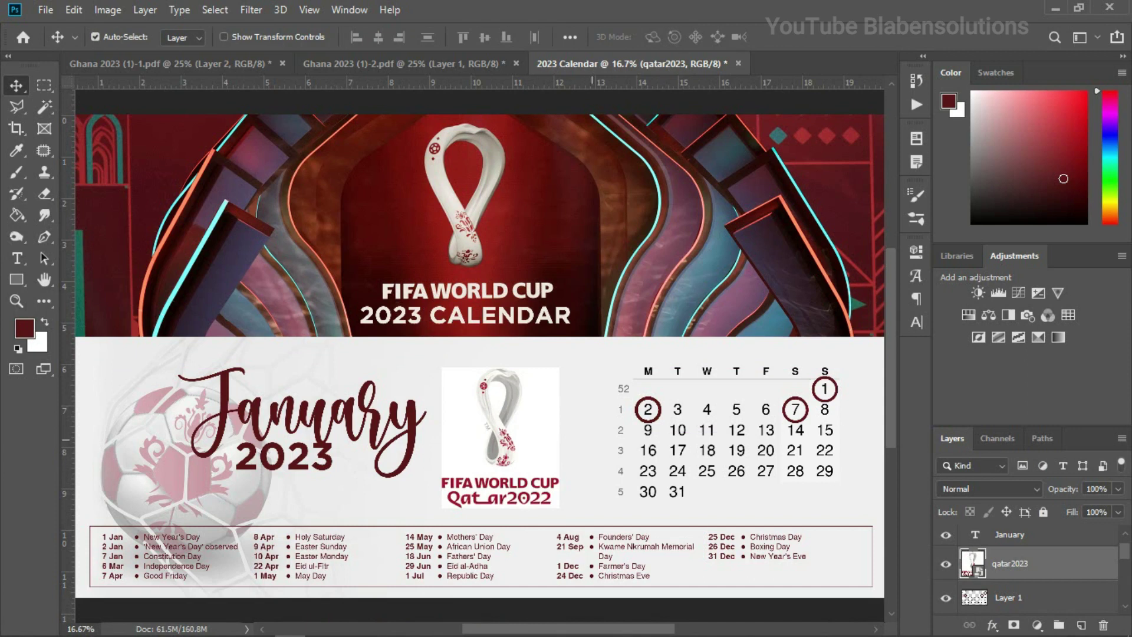
# Rasterize the qatar2023 layer and remove its white background with the Magic Wand, tolerance 23 and Contiguous off.
pyautogui.rightClick(1009, 563)
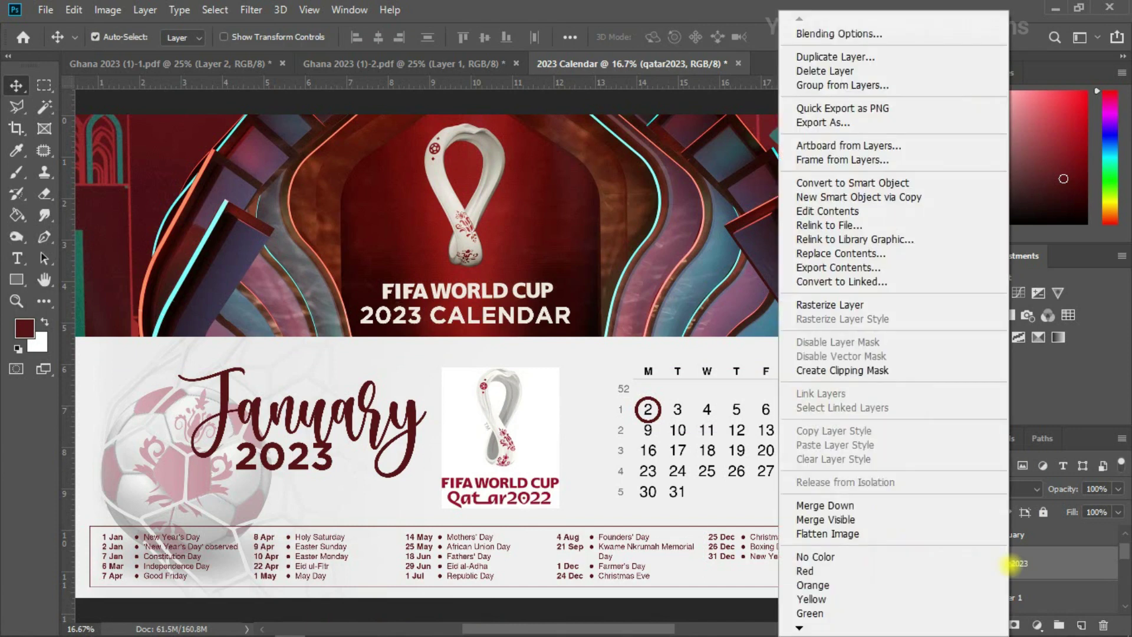
pyautogui.click(838, 302)
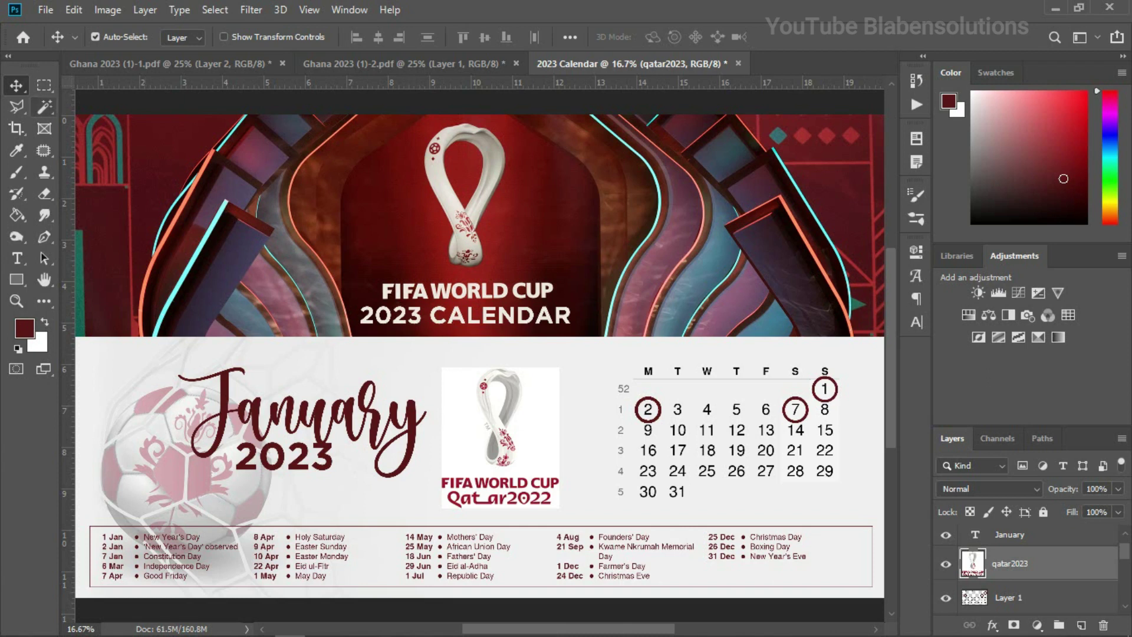
pyautogui.click(45, 107)
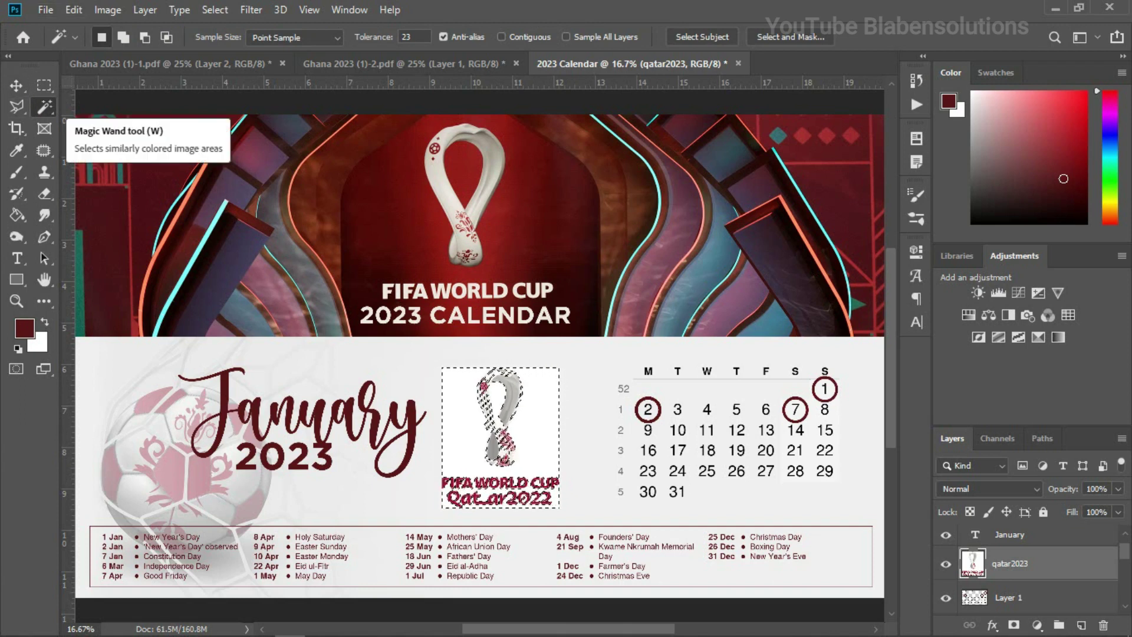
pyautogui.rightClick(45, 106)
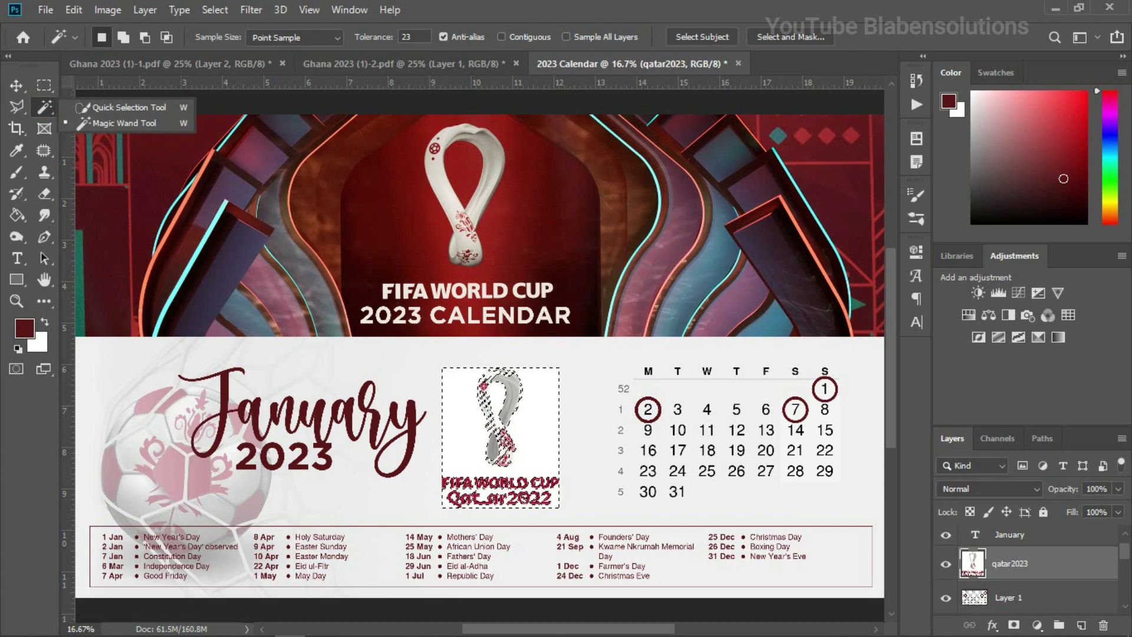
pyautogui.click(109, 126)
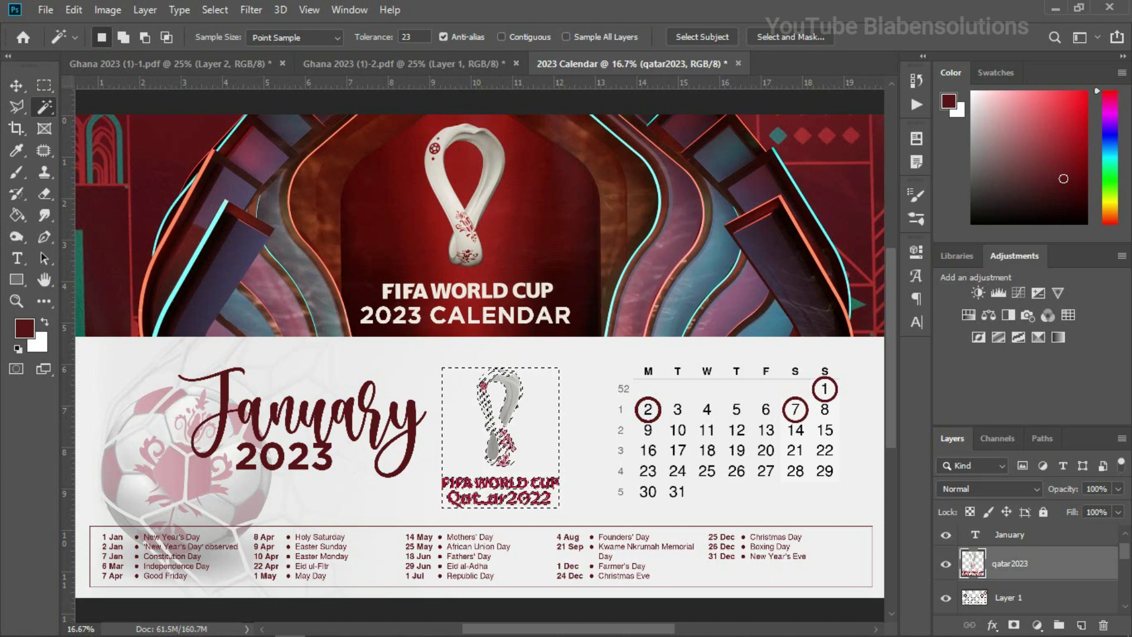
pyautogui.press('v')
pyautogui.hotkey('ctrl', 'd')
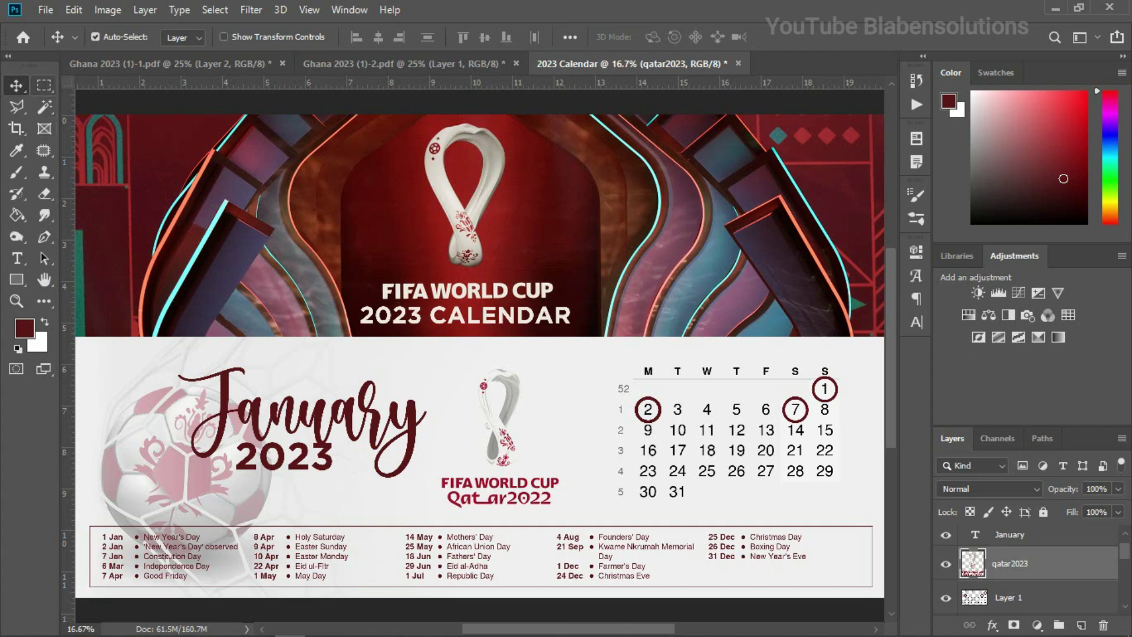
# Delete the "FIFA WORLD CUP Qatar2022" lettering beneath the emblem using a rectangular selection.
pyautogui.click(43, 85)
pyautogui.moveTo(434, 472); pyautogui.dragTo(573, 516)
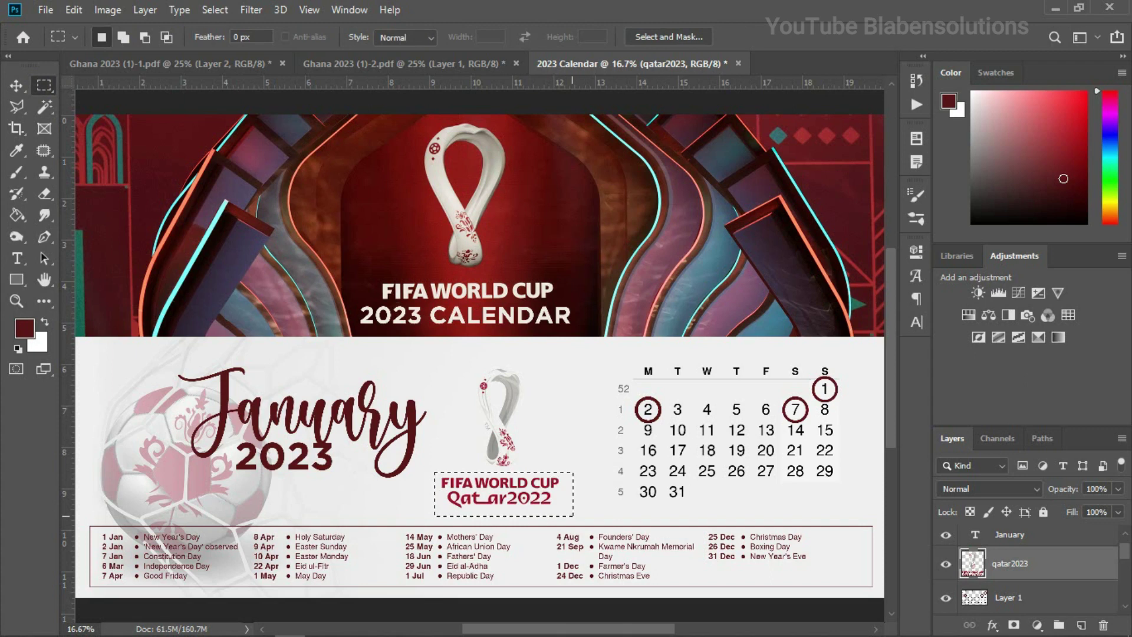
pyautogui.press('Delete')
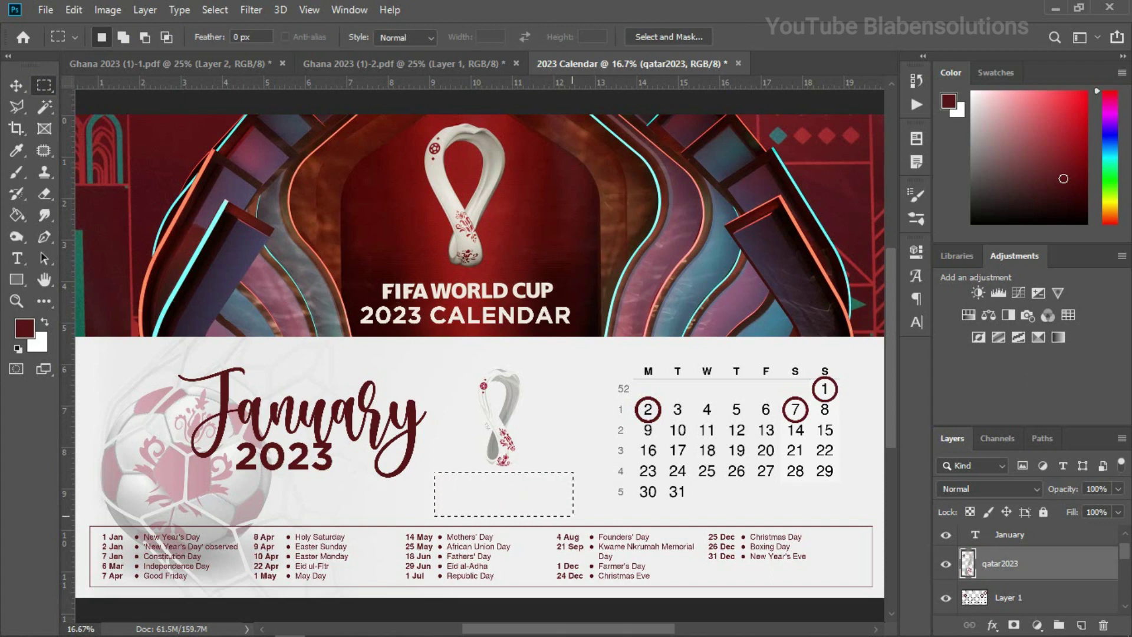
pyautogui.hotkey('ctrl', 'd')
# Scale the emblem up to about 169% and place it over the date grid.
pyautogui.press('v')
pyautogui.moveTo(501, 429); pyautogui.dragTo(503, 443)
pyautogui.hotkey('ctrl', 't')
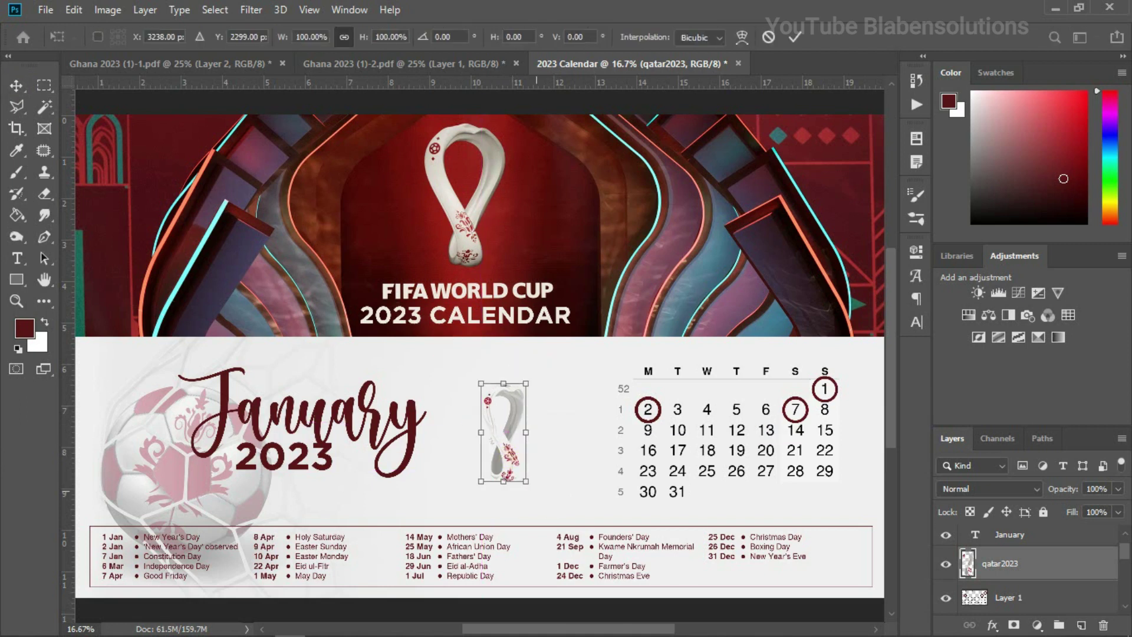
pyautogui.moveTo(534, 489); pyautogui.dragTo(608, 495)
pyautogui.moveTo(624, 559); pyautogui.dragTo(728, 486)
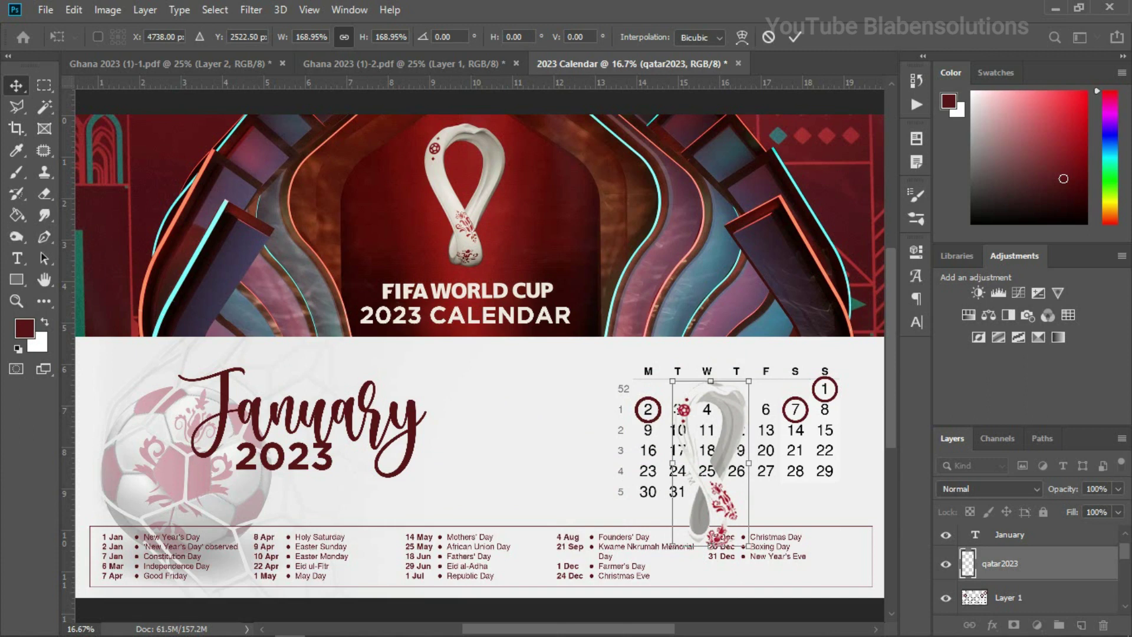
pyautogui.press('Return')
# Move the emblem layer directly above Rectangle 1 as a clipping mask and position it between "January" and the date grid.
pyautogui.moveTo(1059, 575)
pyautogui.mouseDown()
pyautogui.moveTo(1056, 634)
pyautogui.moveTo(1055, 558)
pyautogui.mouseUp()
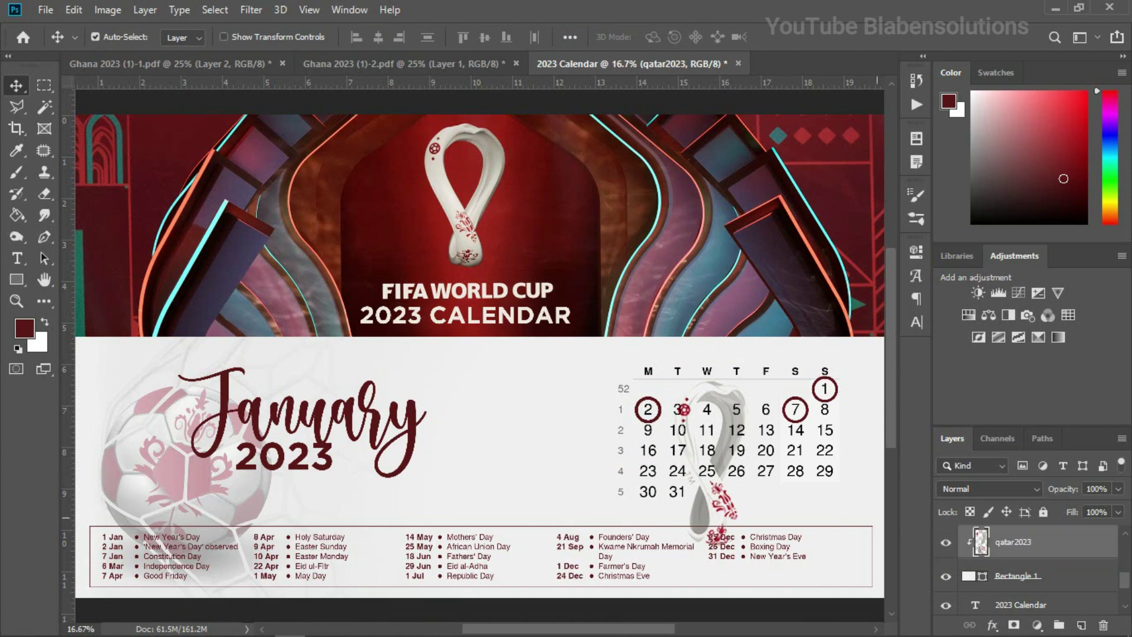
pyautogui.moveTo(724, 506); pyautogui.dragTo(676, 478)
pyautogui.click(95, 36)
pyautogui.press('ctrl')
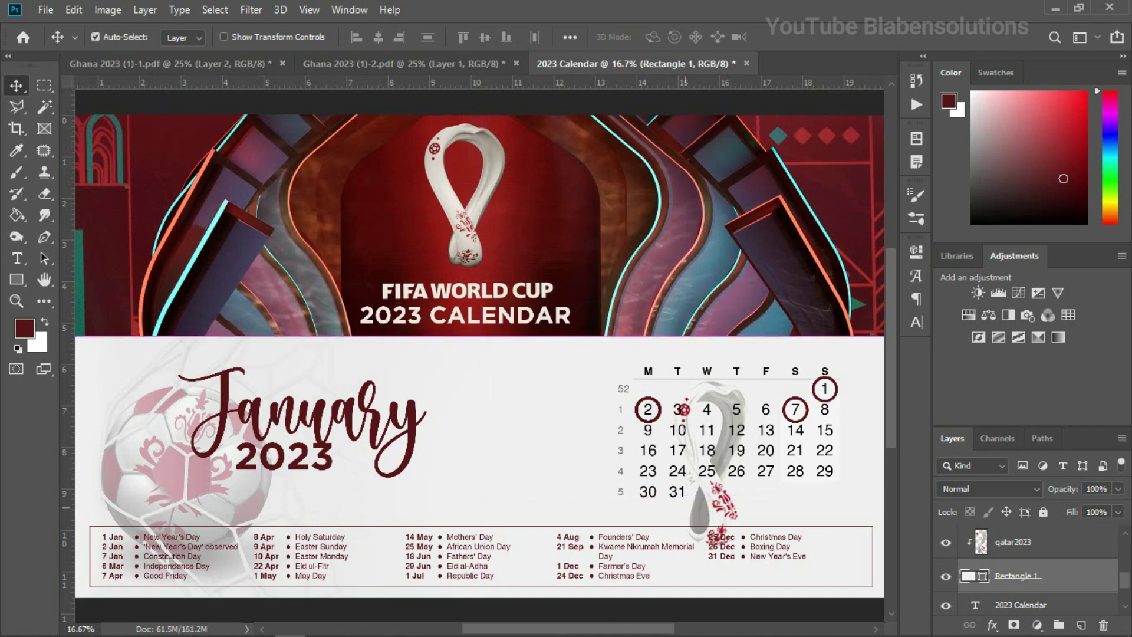
pyautogui.click(718, 505)
pyautogui.moveTo(718, 505); pyautogui.dragTo(525, 519)
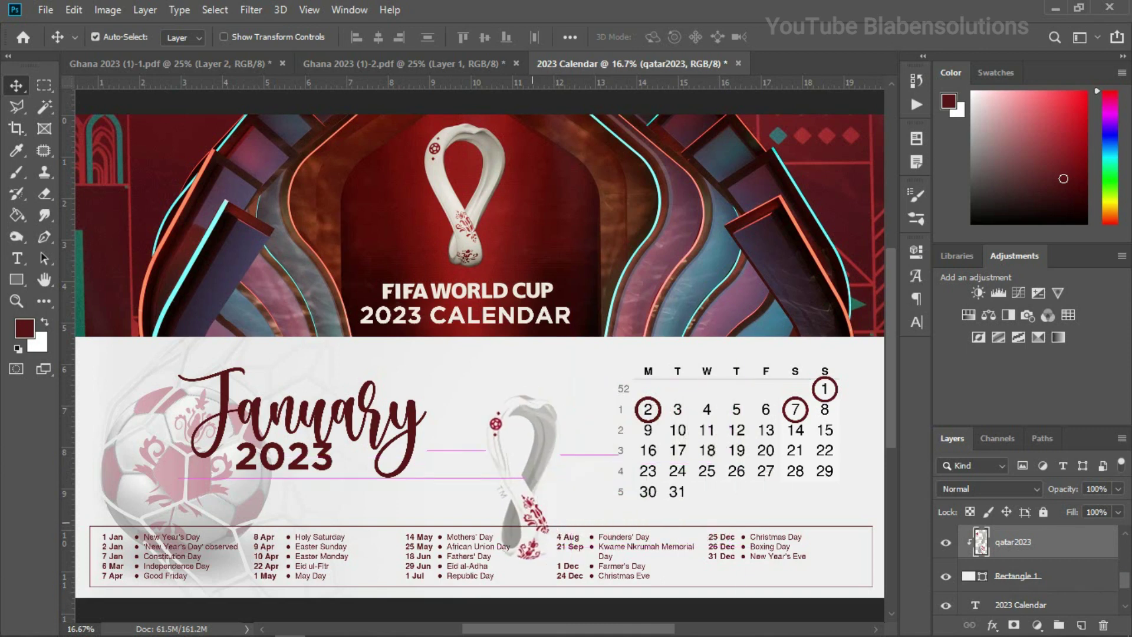
# Enlarge the emblem further so it sits behind the date grid, and reduce its opacity to 33%.
pyautogui.click(1118, 489)
pyautogui.moveTo(1094, 506); pyautogui.dragTo(1083, 508)
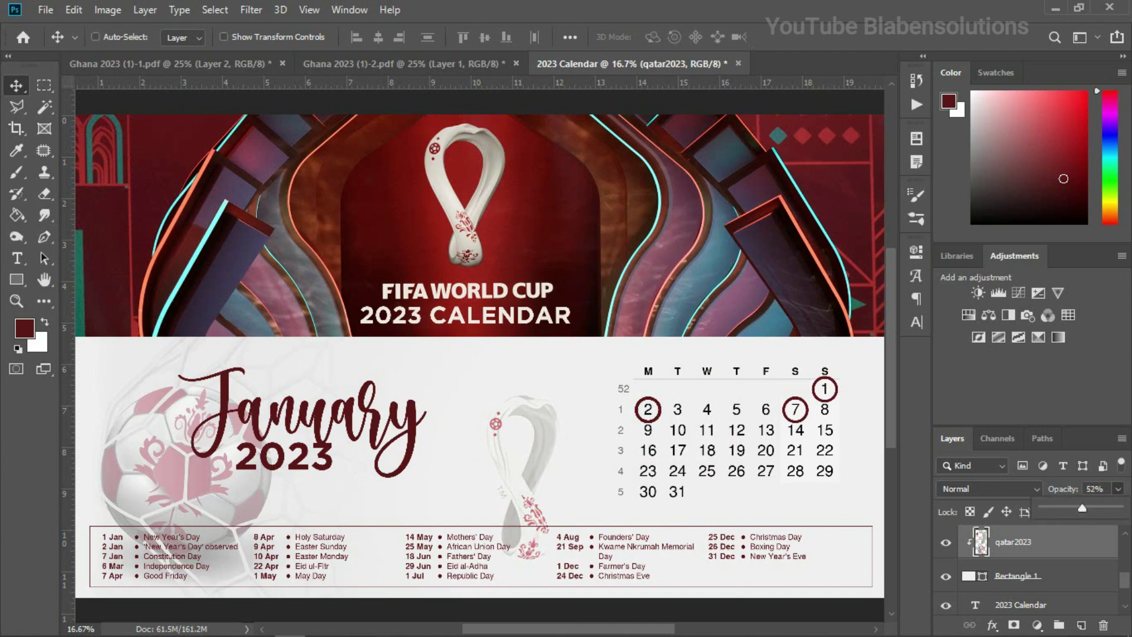
pyautogui.hotkey('ctrl', 't')
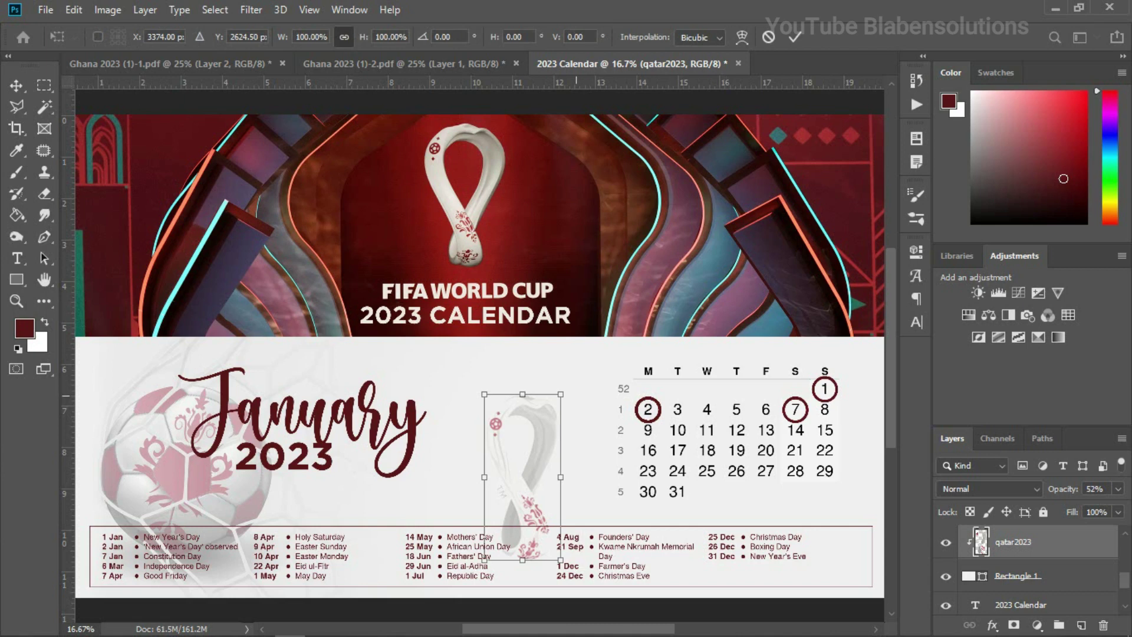
pyautogui.moveTo(560, 393); pyautogui.dragTo(731, 395)
pyautogui.press('Return')
pyautogui.press('3')
pyautogui.press('3')
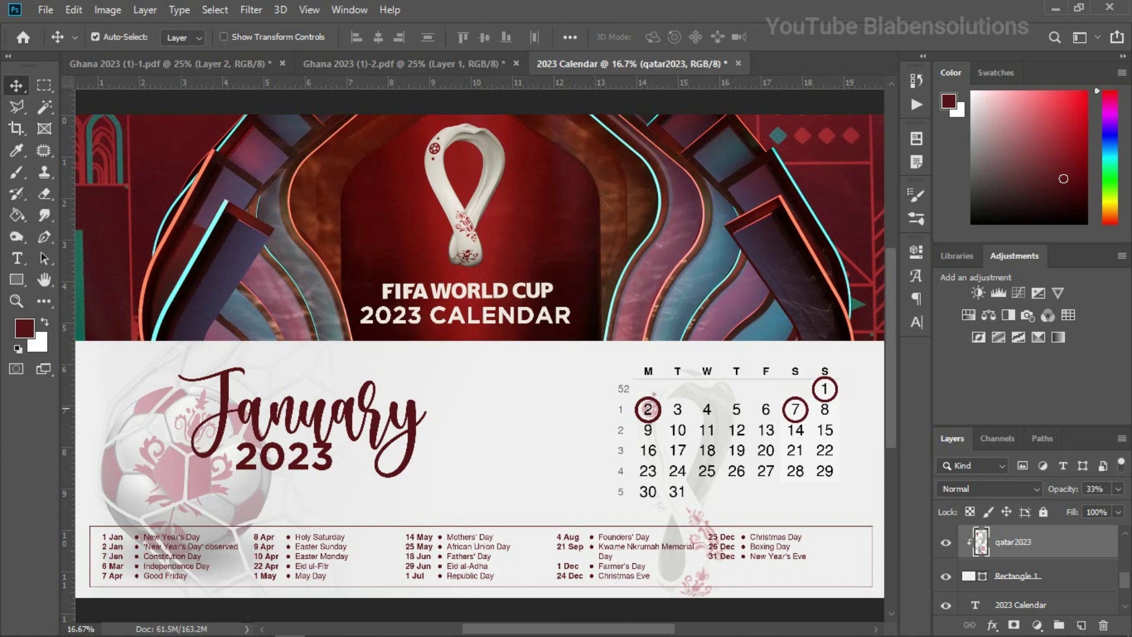
# Scale the January date grid to about 114.6% and position it just above the right end of the holiday list.
pyautogui.click(829, 428)
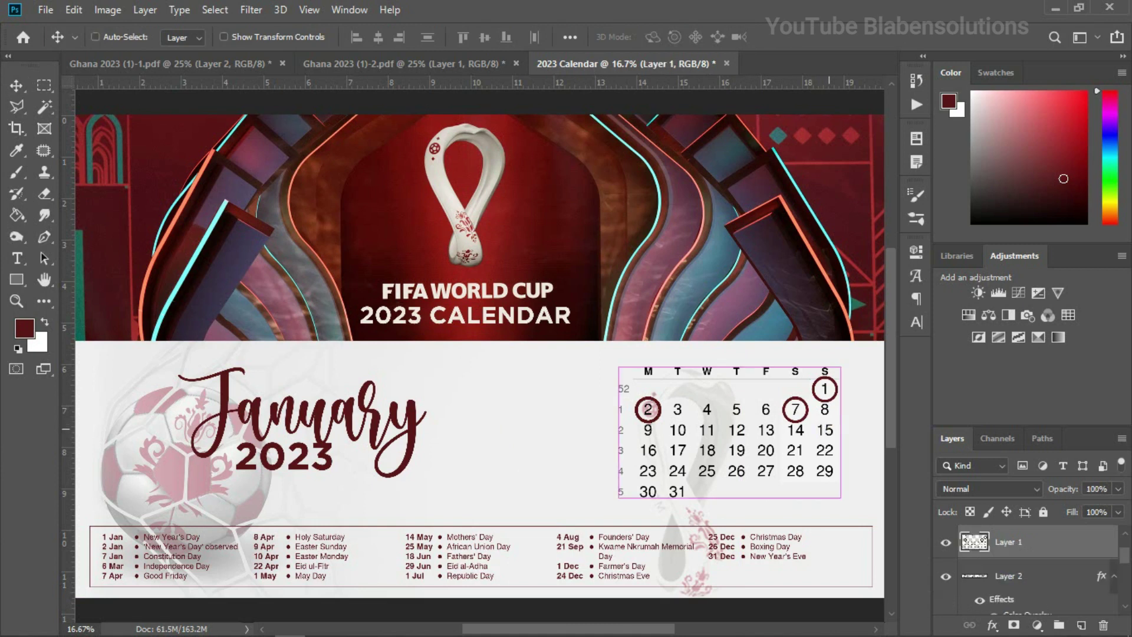
pyautogui.hotkey('ctrl', 't')
pyautogui.moveTo(840, 367); pyautogui.dragTo(855, 357)
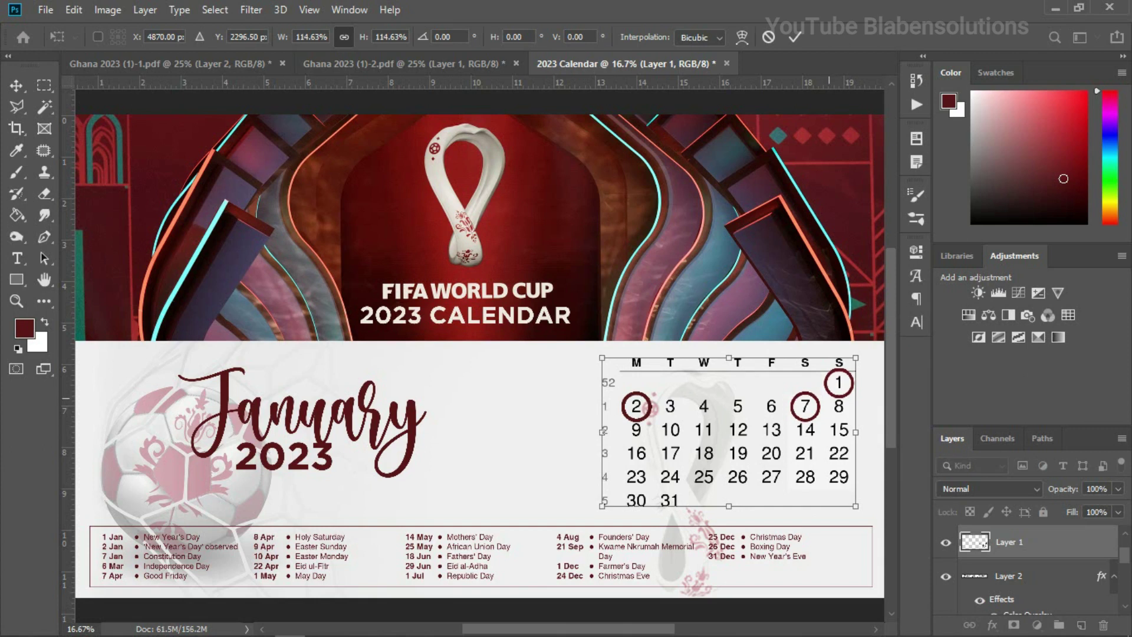
pyautogui.moveTo(835, 397); pyautogui.dragTo(837, 405)
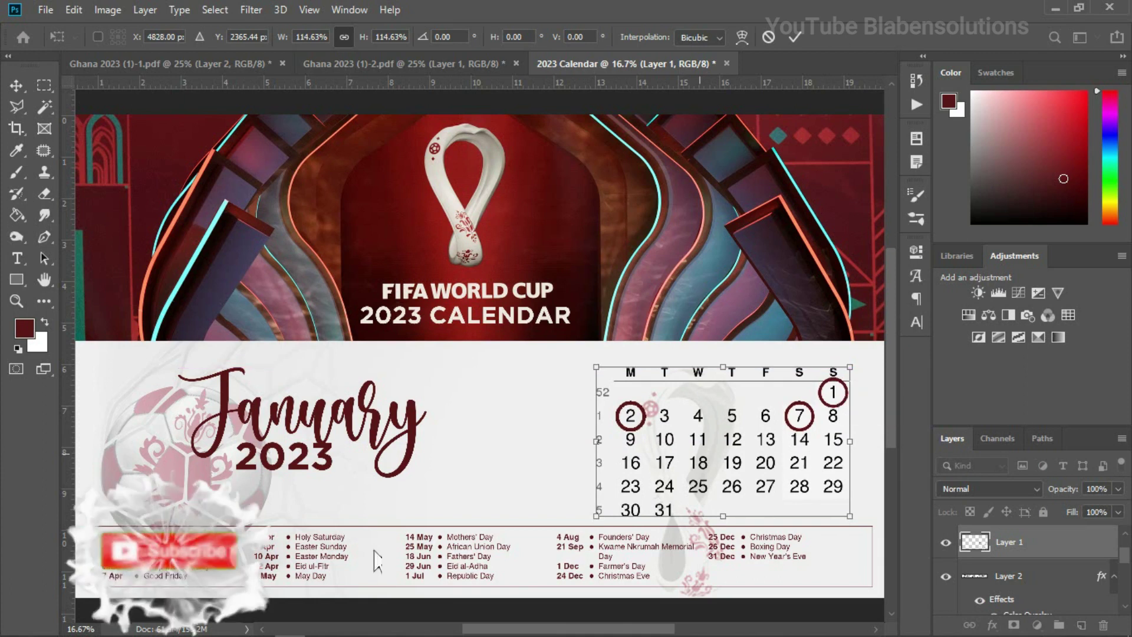
pyautogui.press('Return')
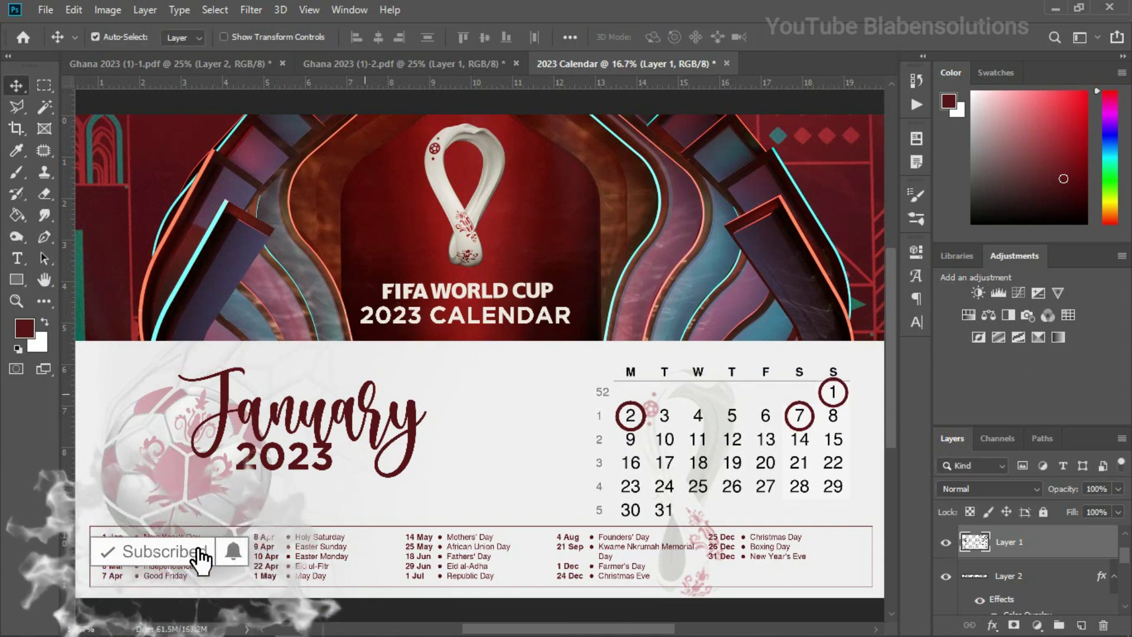
# Shift the "January" and "2023" headings together slightly within the light panel.
pyautogui.moveTo(307, 413); pyautogui.dragTo(315, 420)
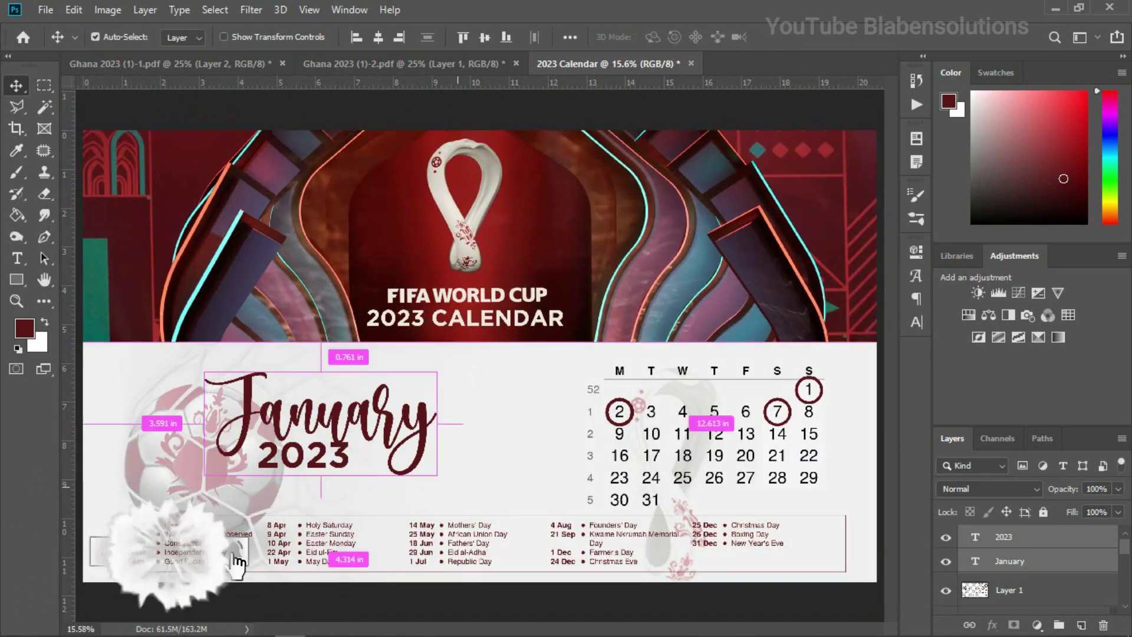